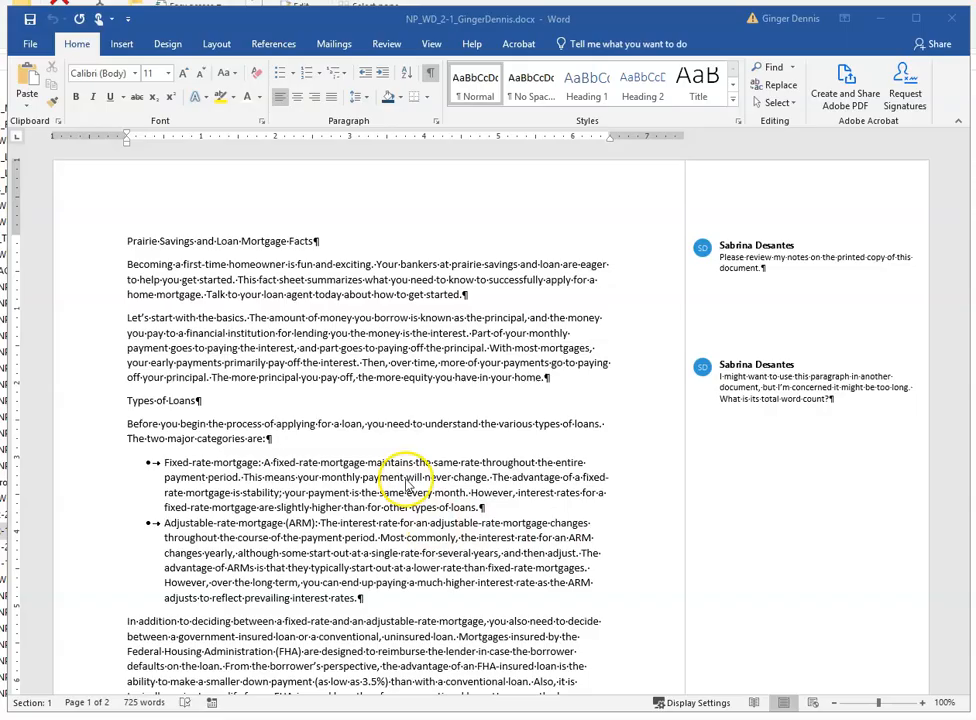
# - Save the document to the BCIS1305 folder under a new name, NP_WD_2_Mortgage followed by the student's name
pyautogui.click(33, 47)
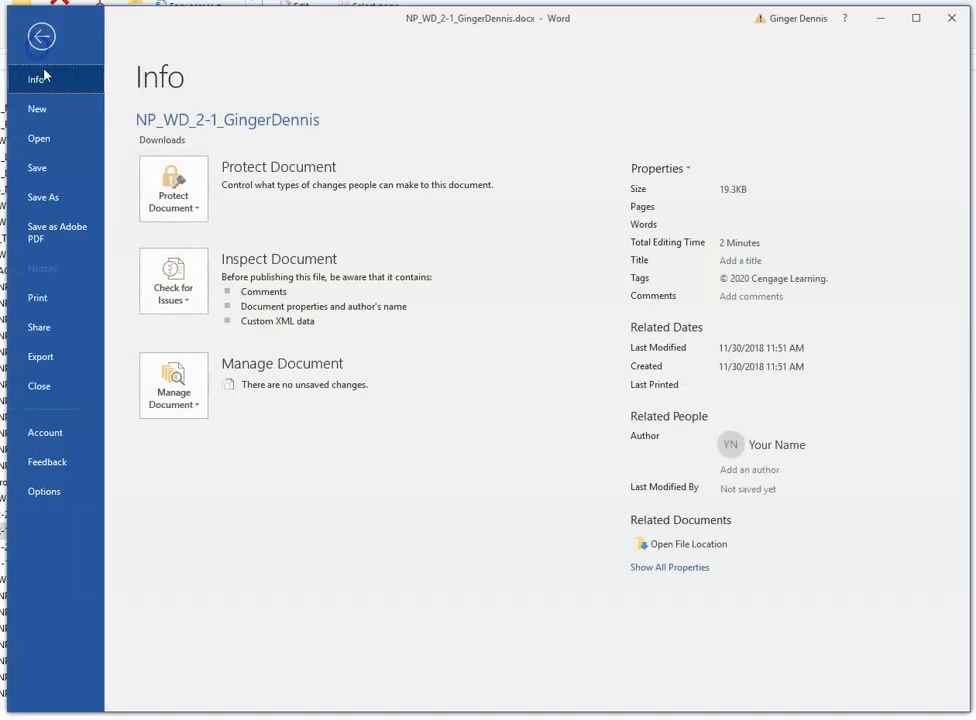
pyautogui.click(38, 201)
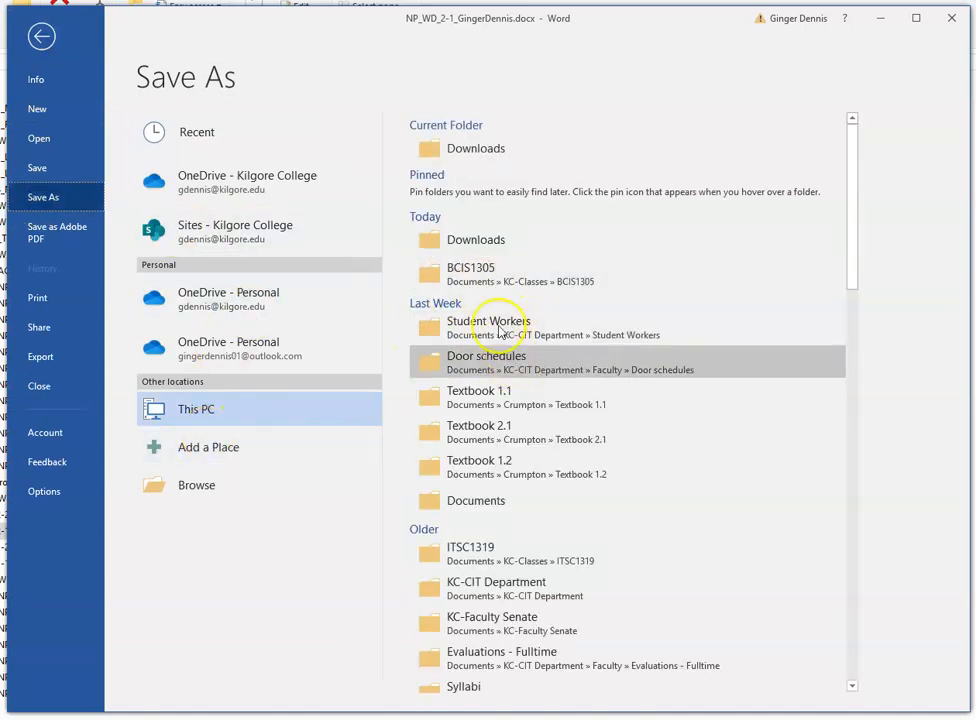
pyautogui.click(490, 272)
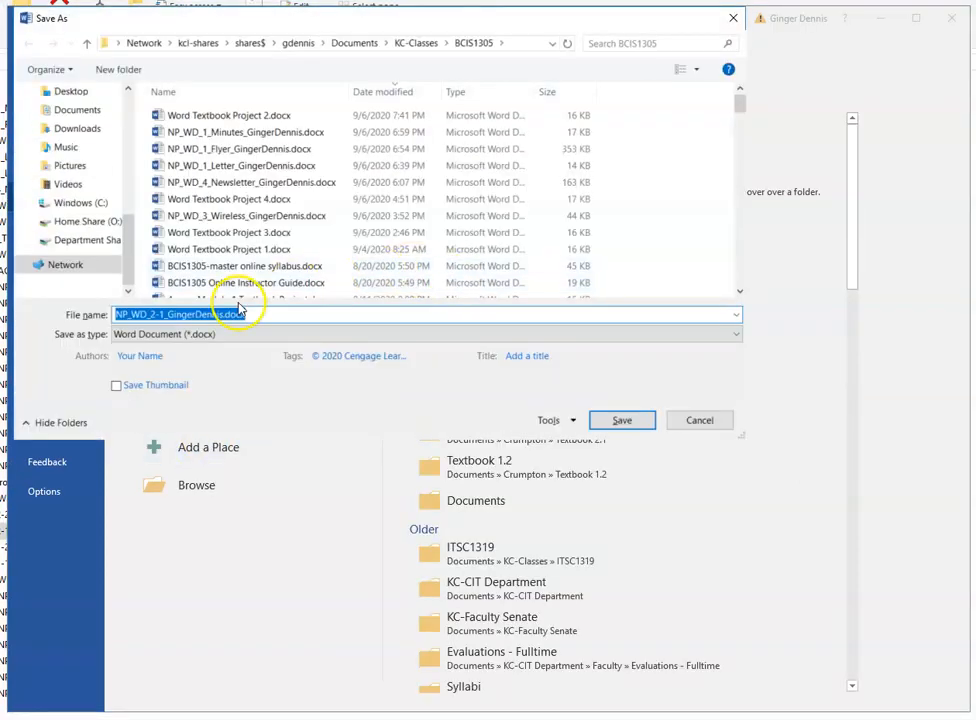
pyautogui.click(164, 315)
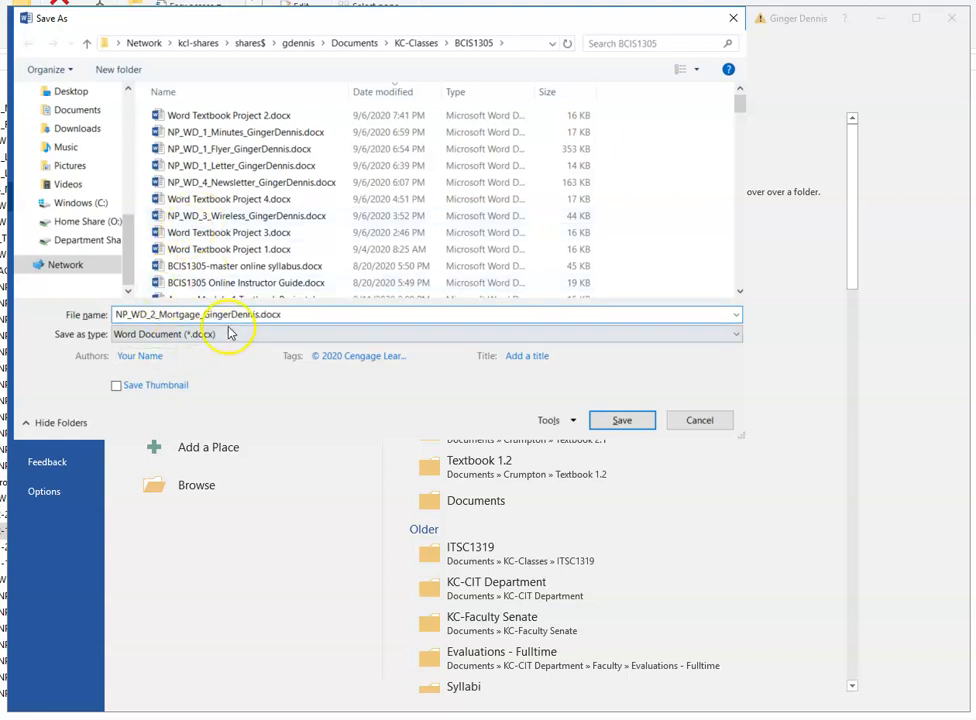
pyautogui.click(646, 424)
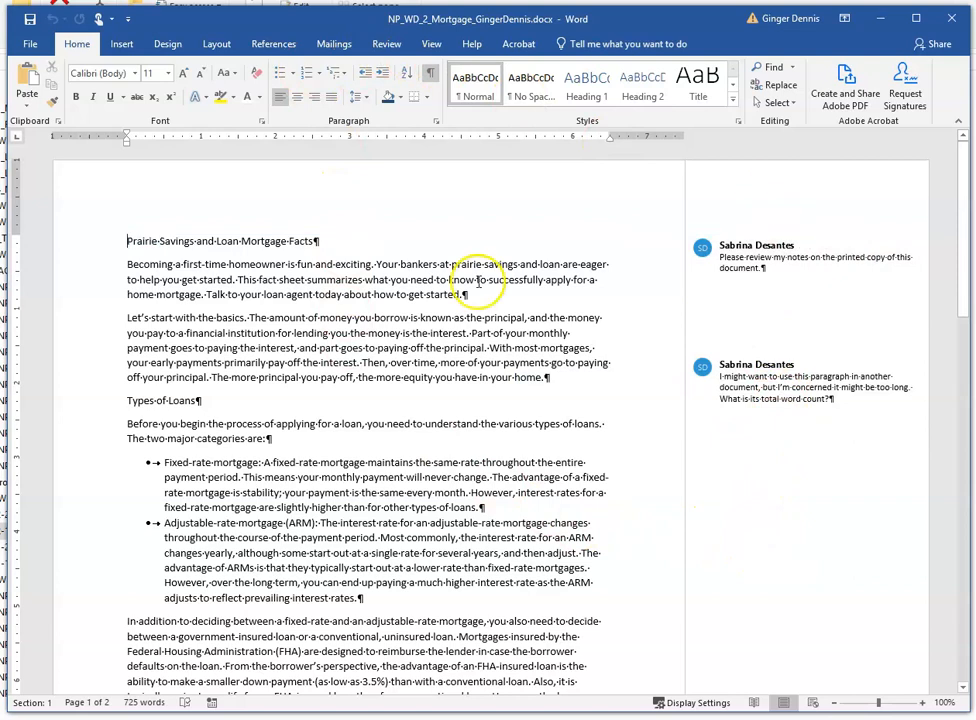
# - Hide the comments from the margin and open the comment beside the second paragraph to read it
pyautogui.click(388, 45)
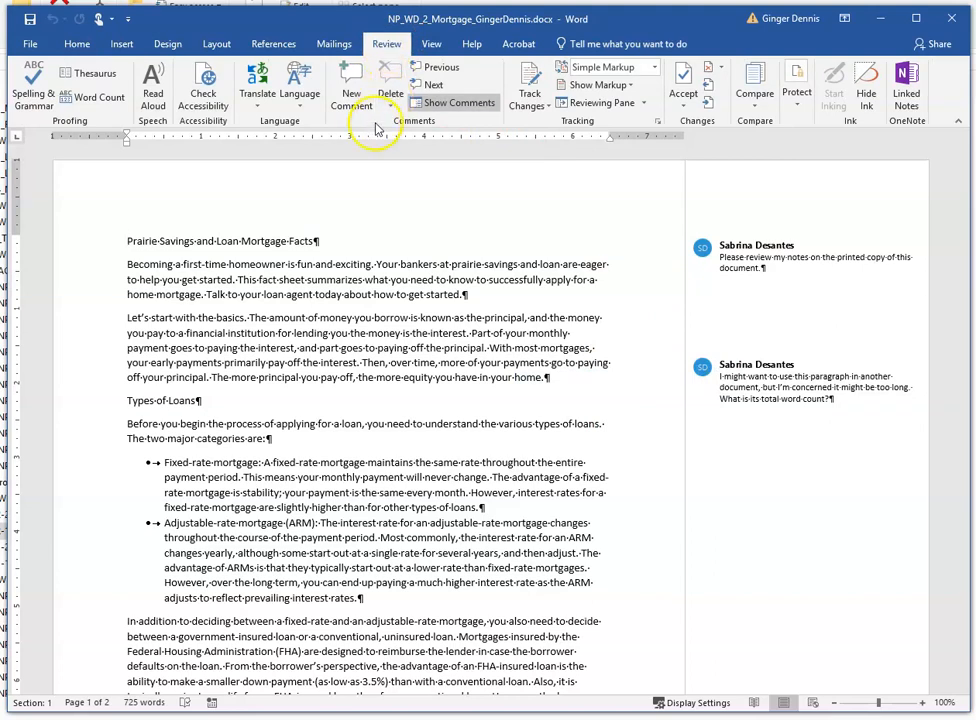
pyautogui.click(468, 103)
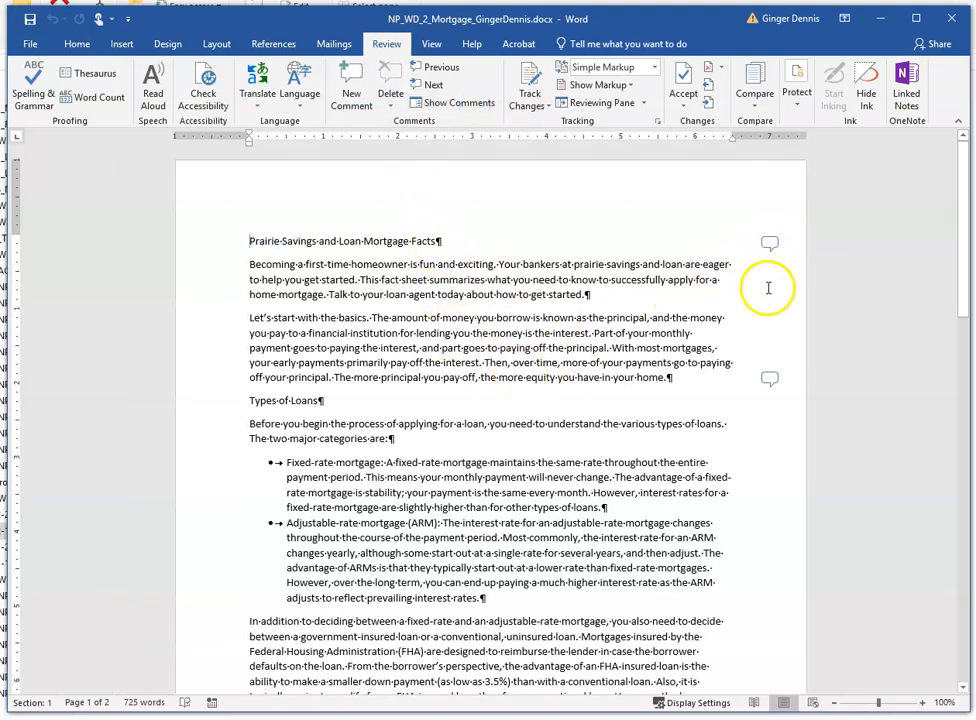
pyautogui.click(768, 379)
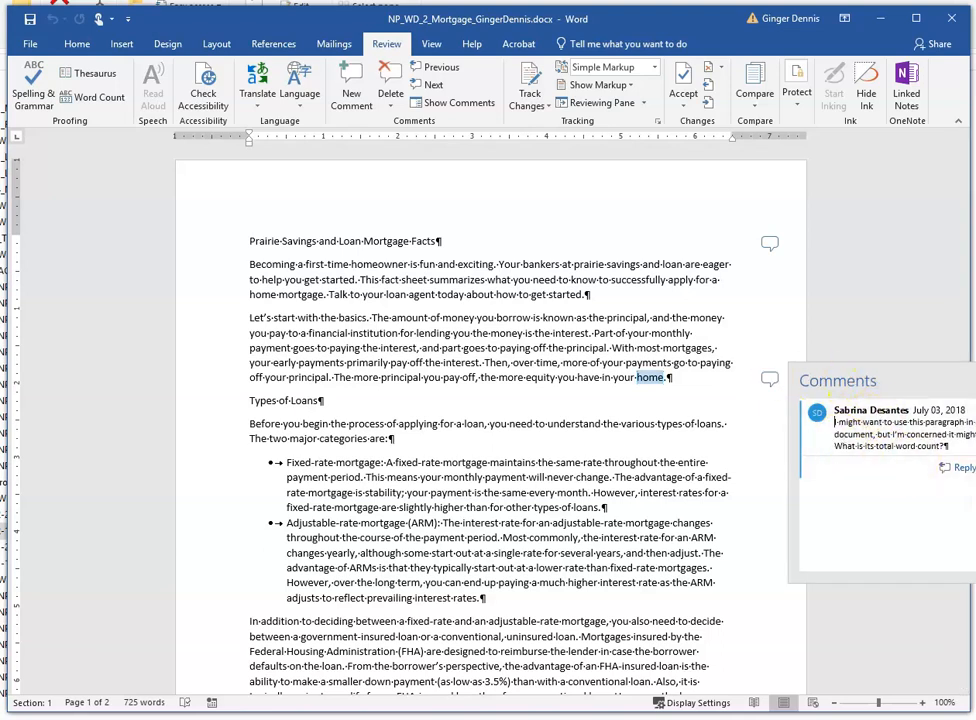
pyautogui.click(973, 380)
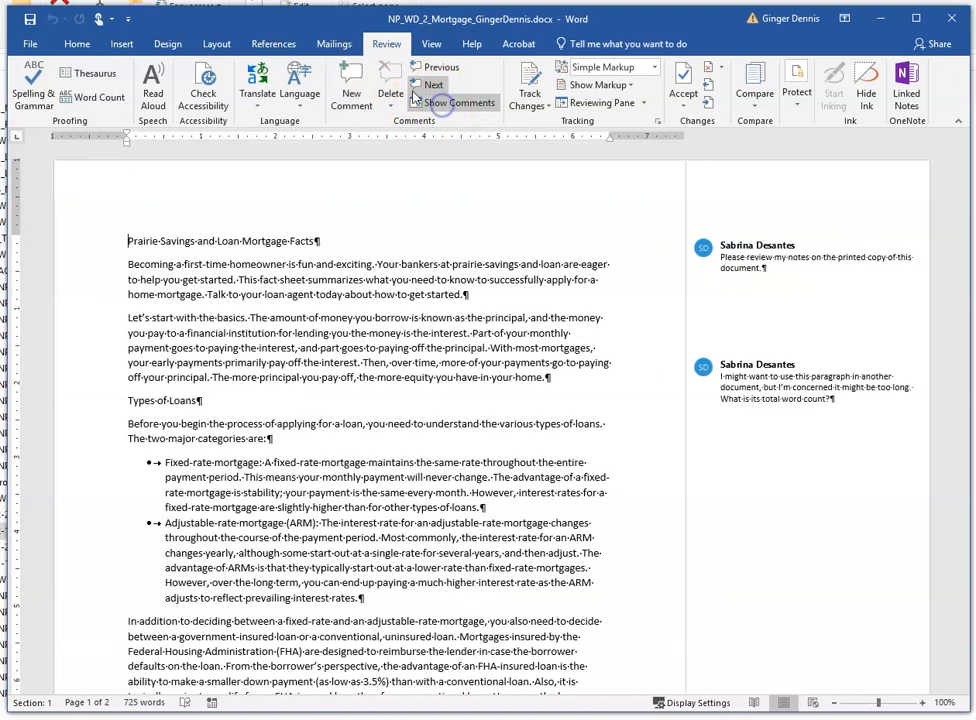
# - Show comments in the margin again and step through the comments from the first to the second
pyautogui.click(446, 103)
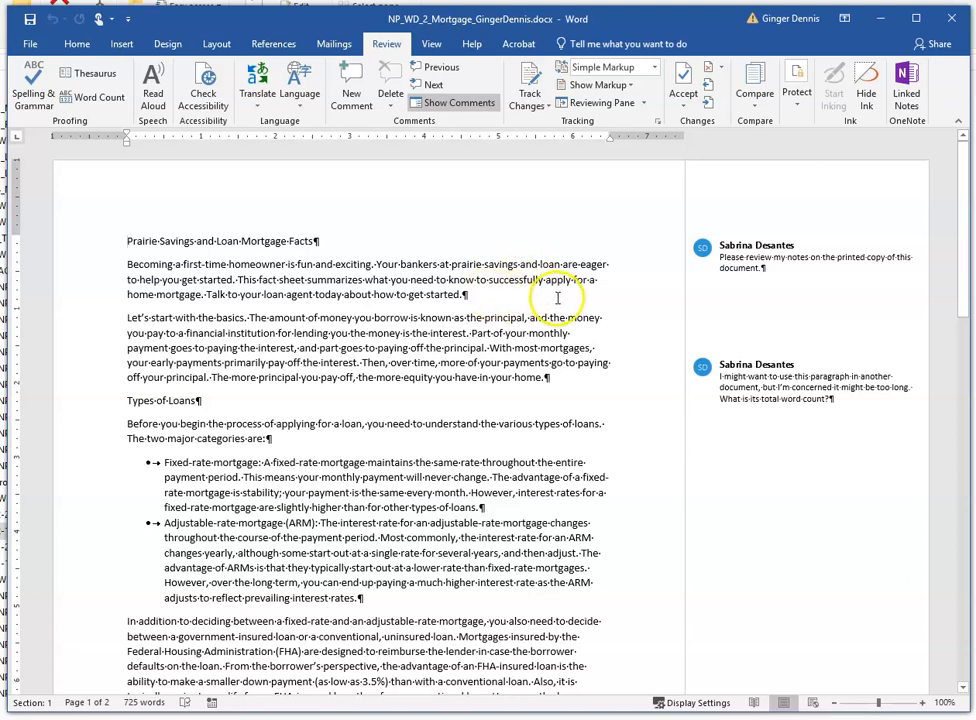
pyautogui.moveTo(702, 297)
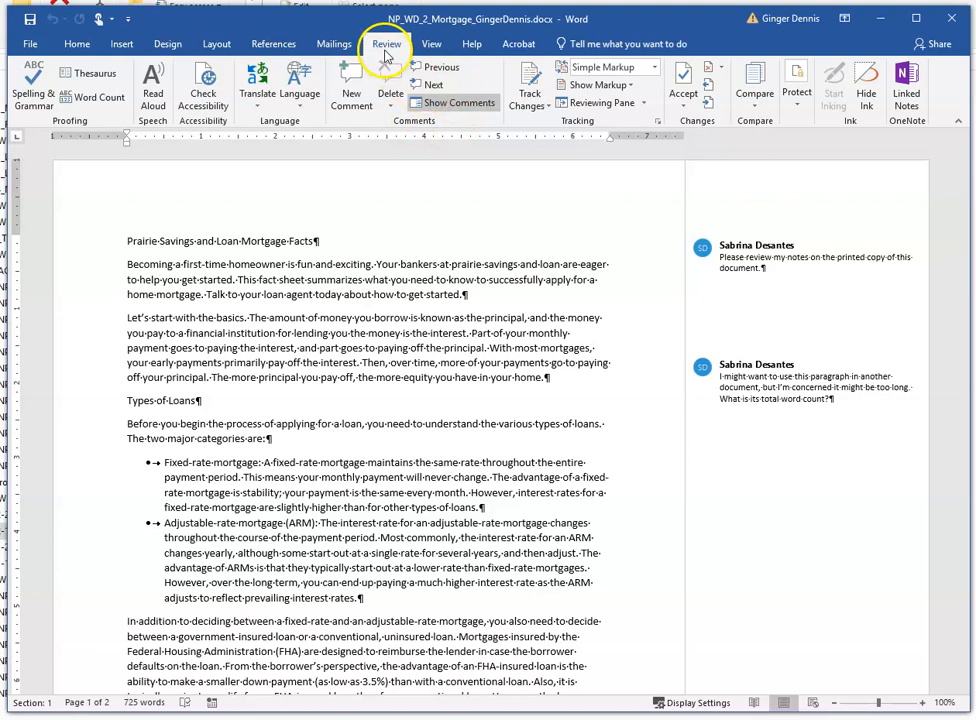
pyautogui.click(441, 87)
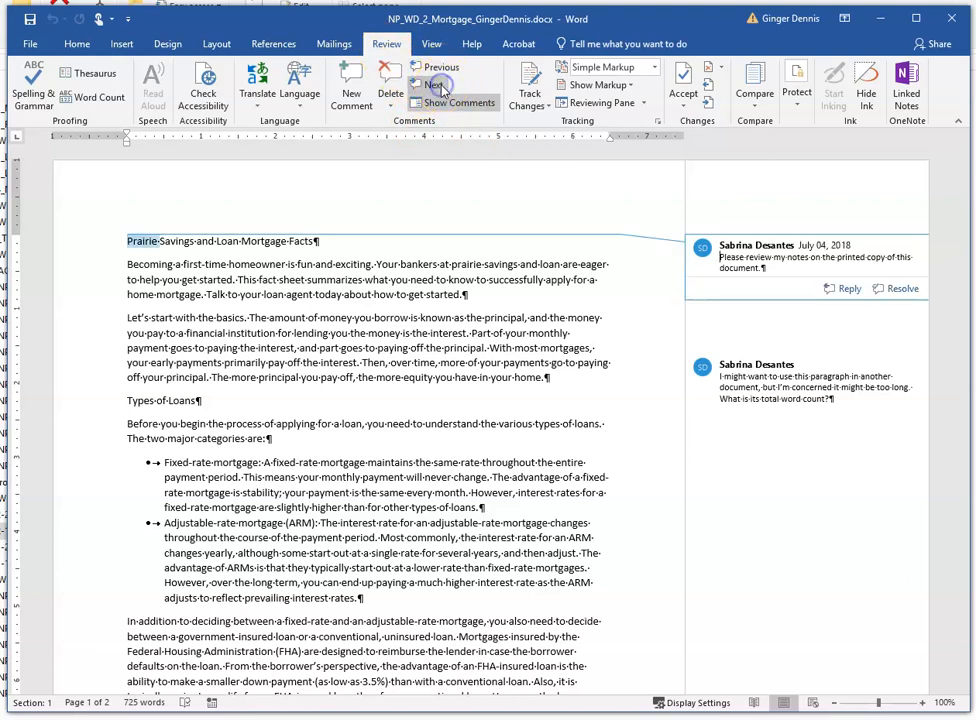
pyautogui.click(714, 262)
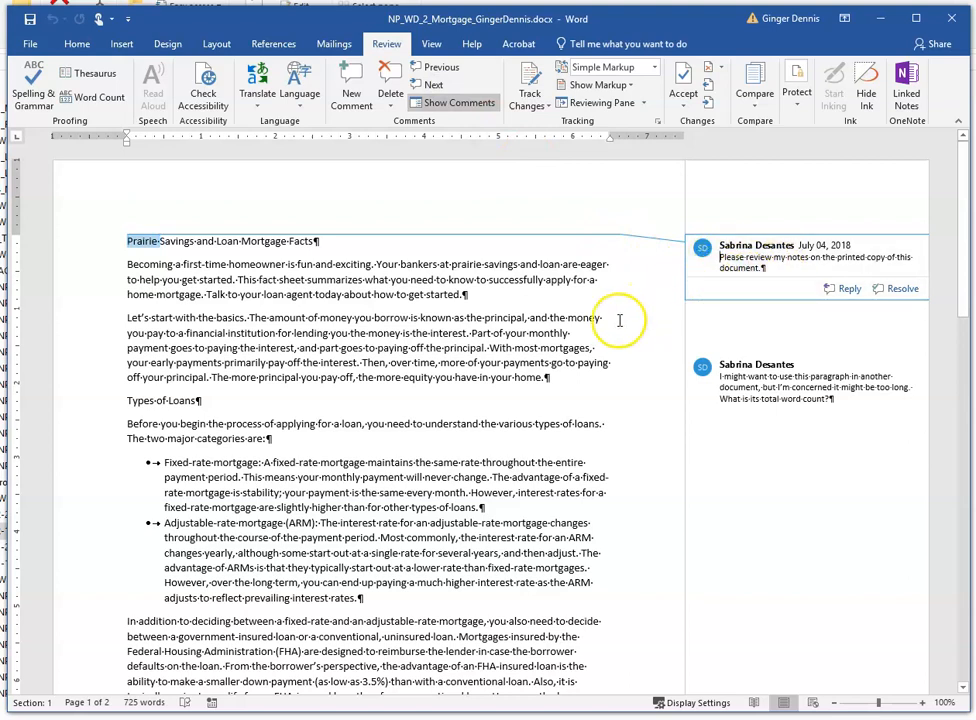
pyautogui.click(432, 85)
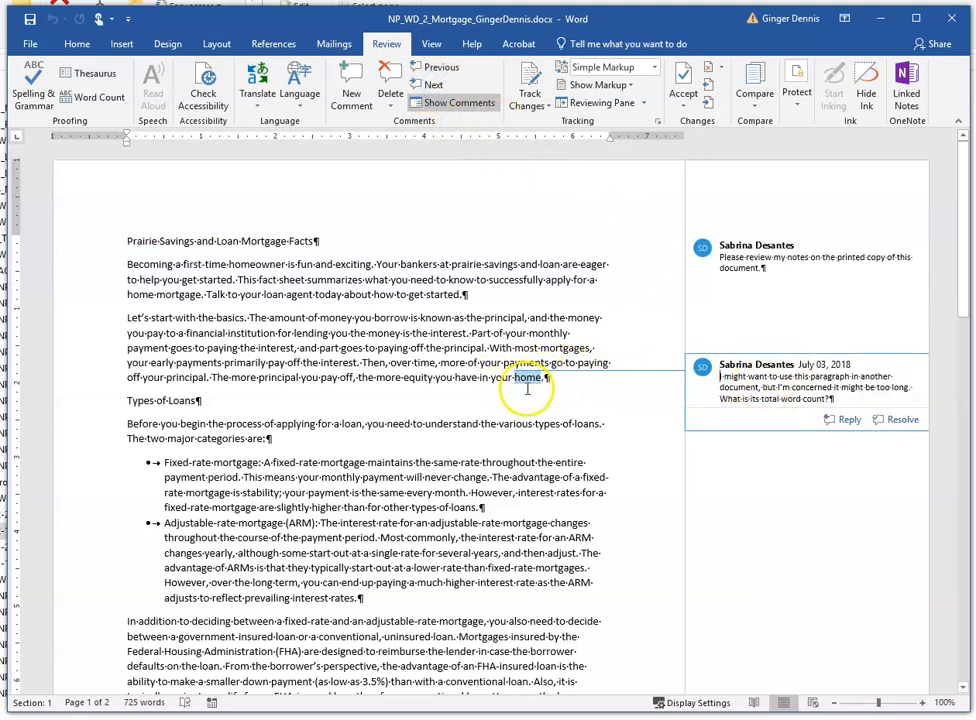
# - Select the paragraph beginning "Let's start with the basics" to check its word count
pyautogui.click(747, 399)
pyautogui.write('its')
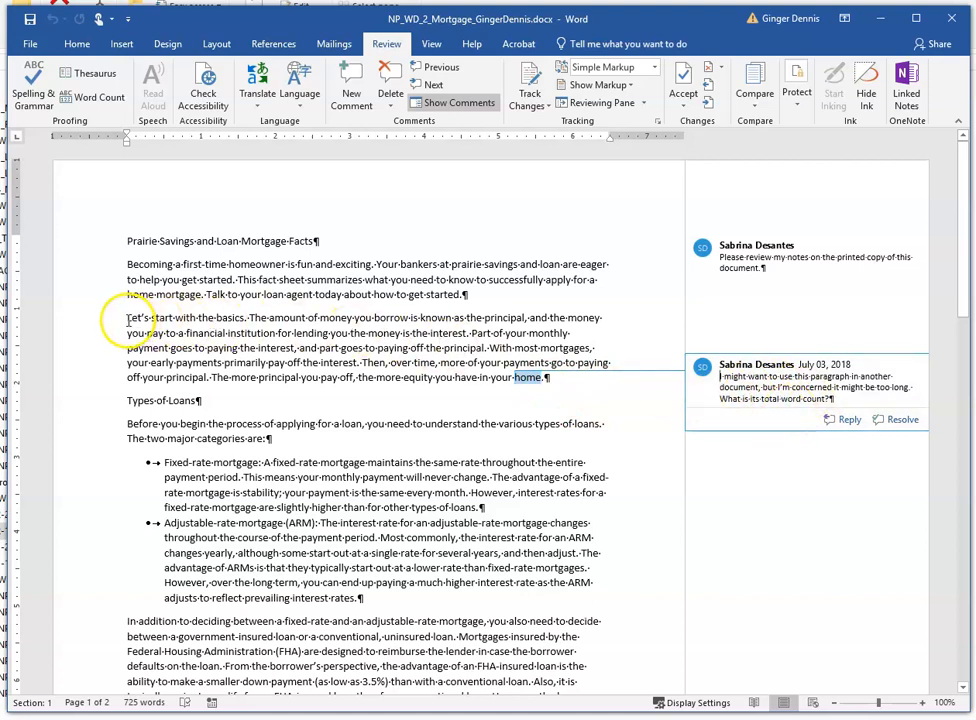
pyautogui.moveTo(130, 320); pyautogui.dragTo(541, 374)
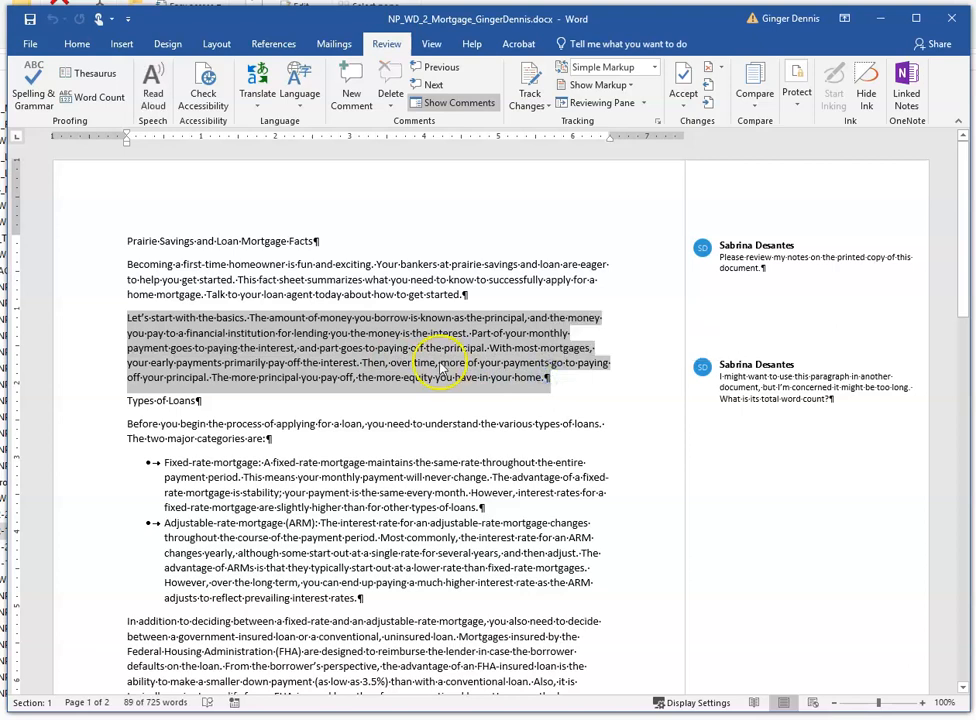
pyautogui.click(395, 354)
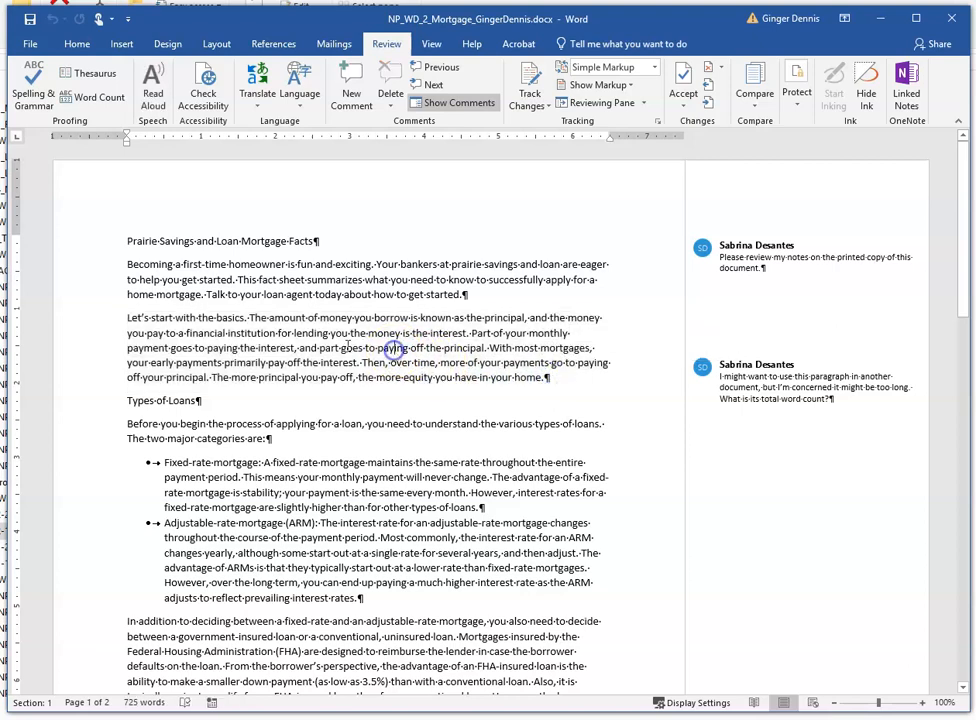
pyautogui.keyDown('ctrl'); pyautogui.click(310, 336); pyautogui.keyUp('ctrl')
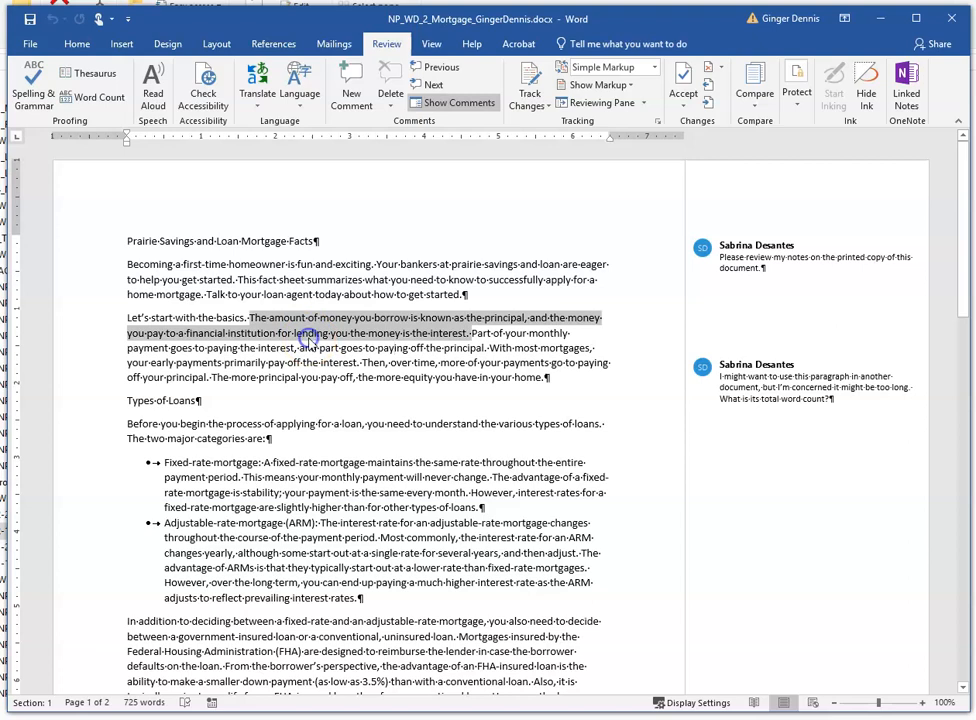
pyautogui.tripleClick(310, 340)
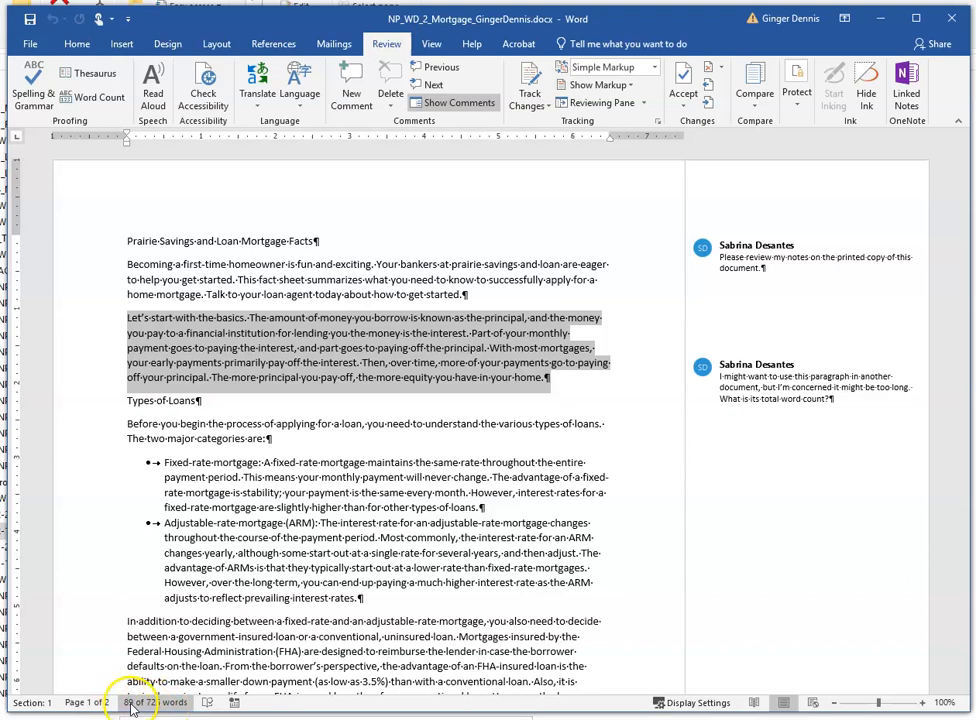
# - Reply to the comment asking for the paragraph's word count with 89
pyautogui.click(834, 375)
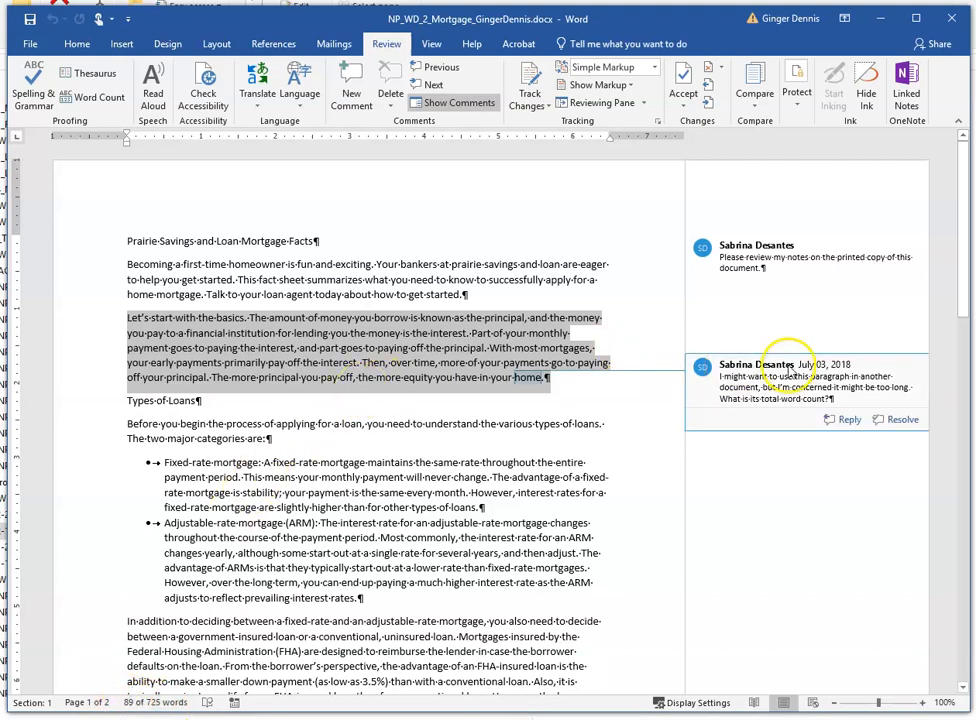
pyautogui.click(786, 379)
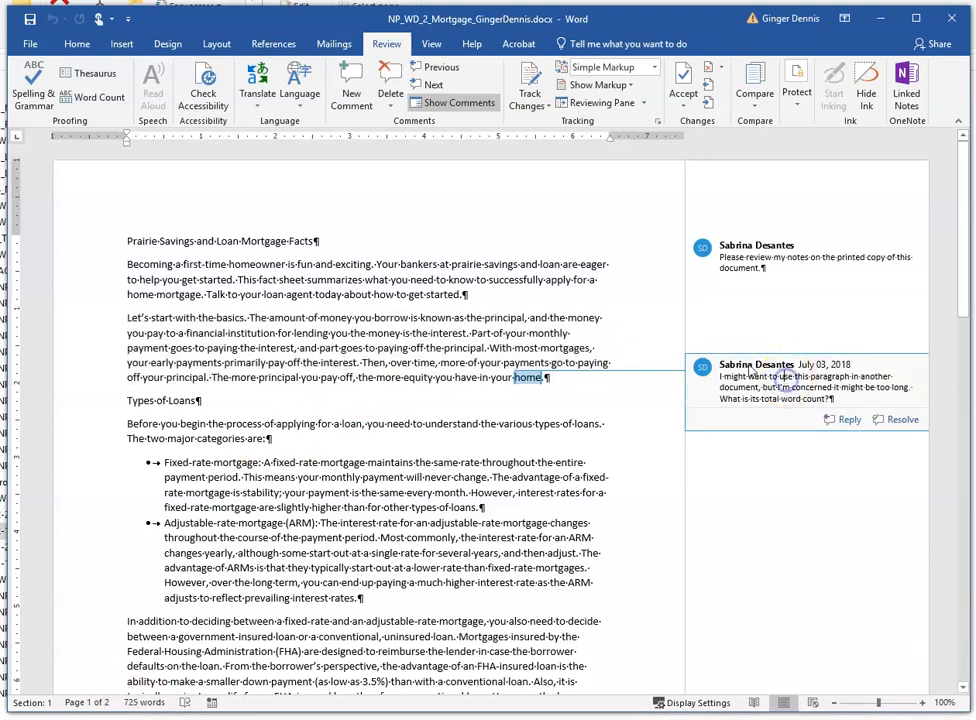
pyautogui.click(849, 421)
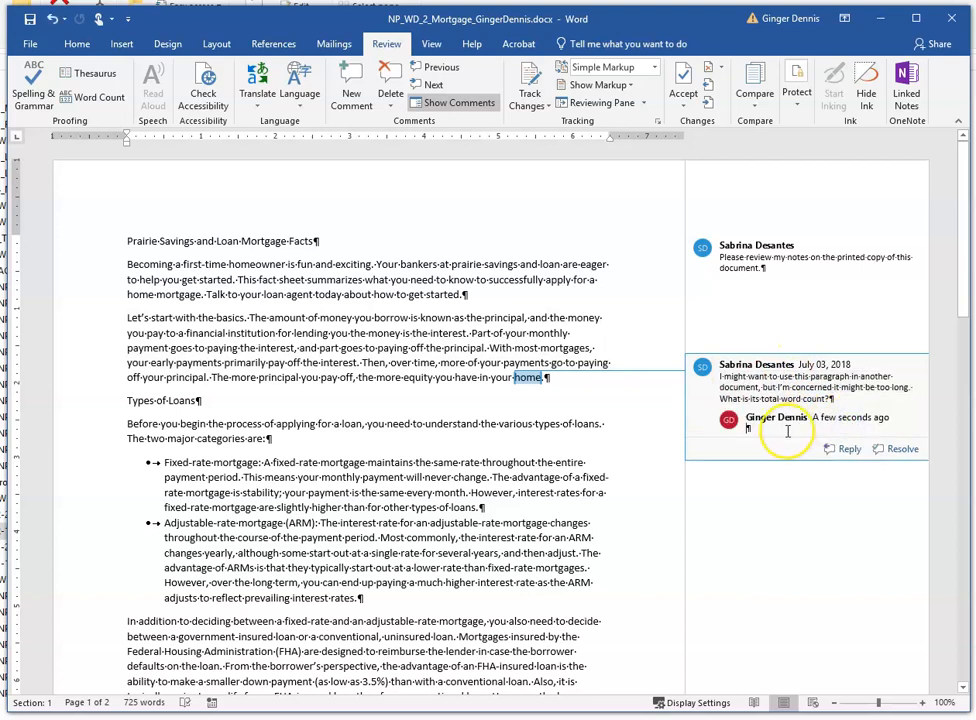
pyautogui.write('89')
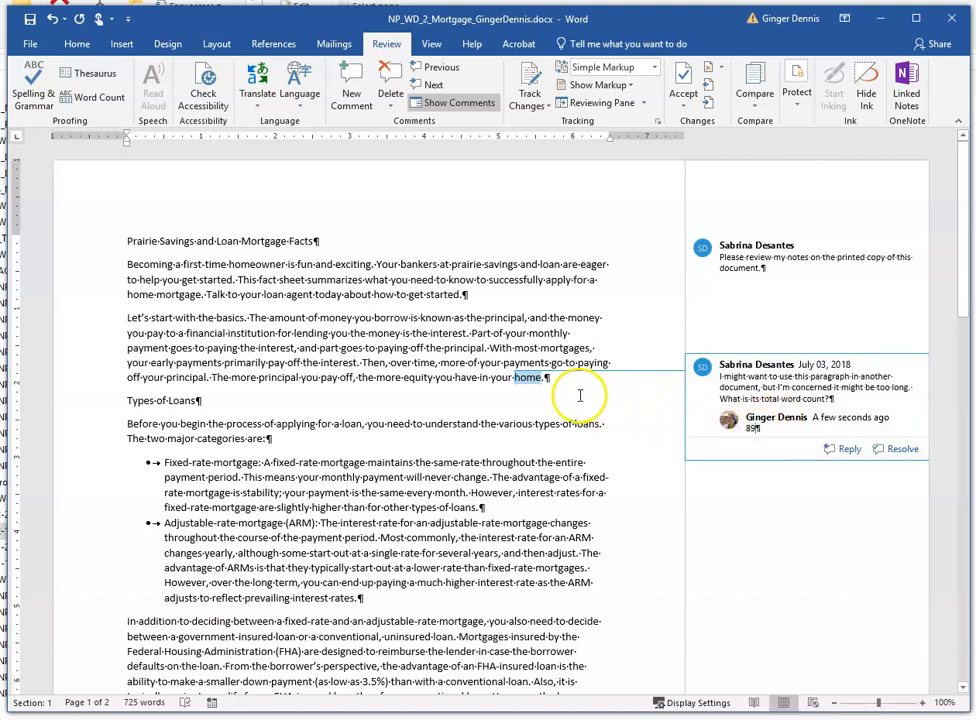
# - Go to the next comment and enter your first and last name after "Prepared by:"
pyautogui.click(433, 84)
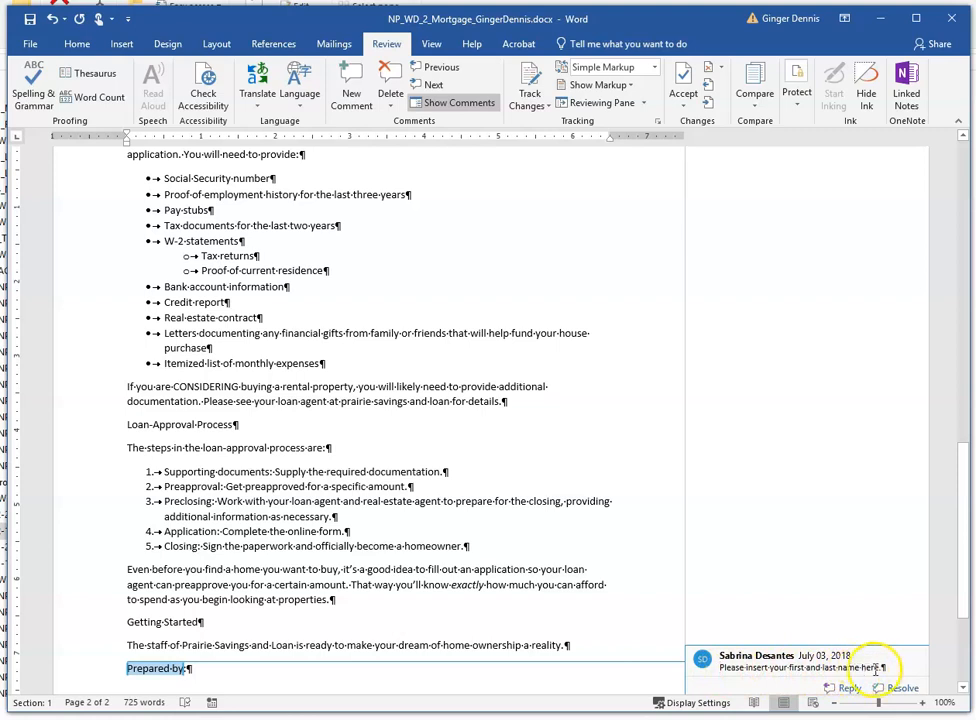
pyautogui.click(187, 669)
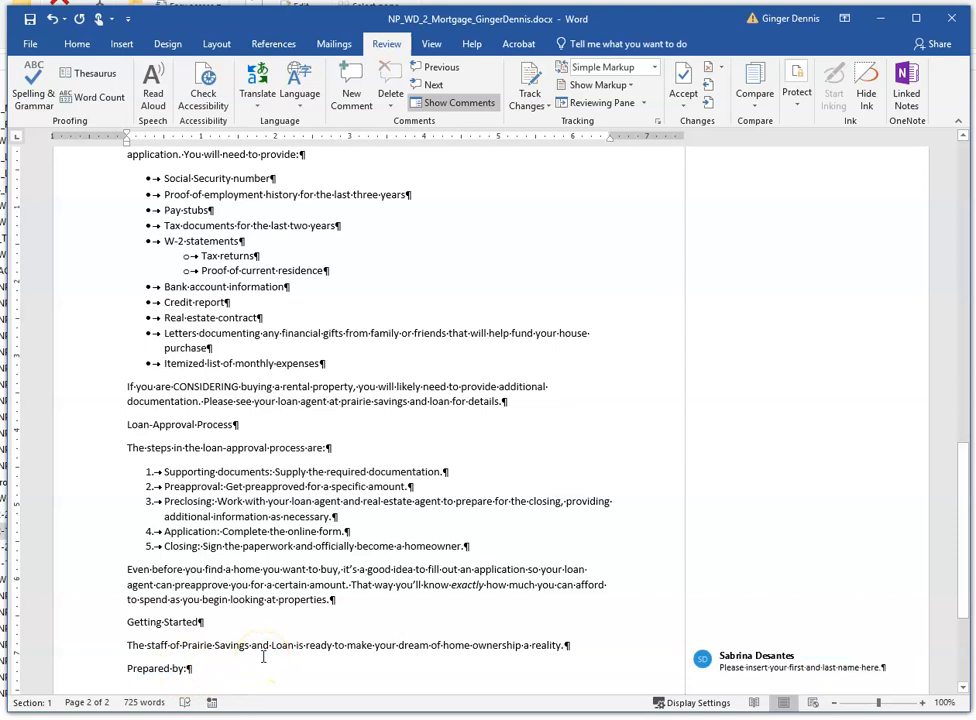
pyautogui.write('Ging')
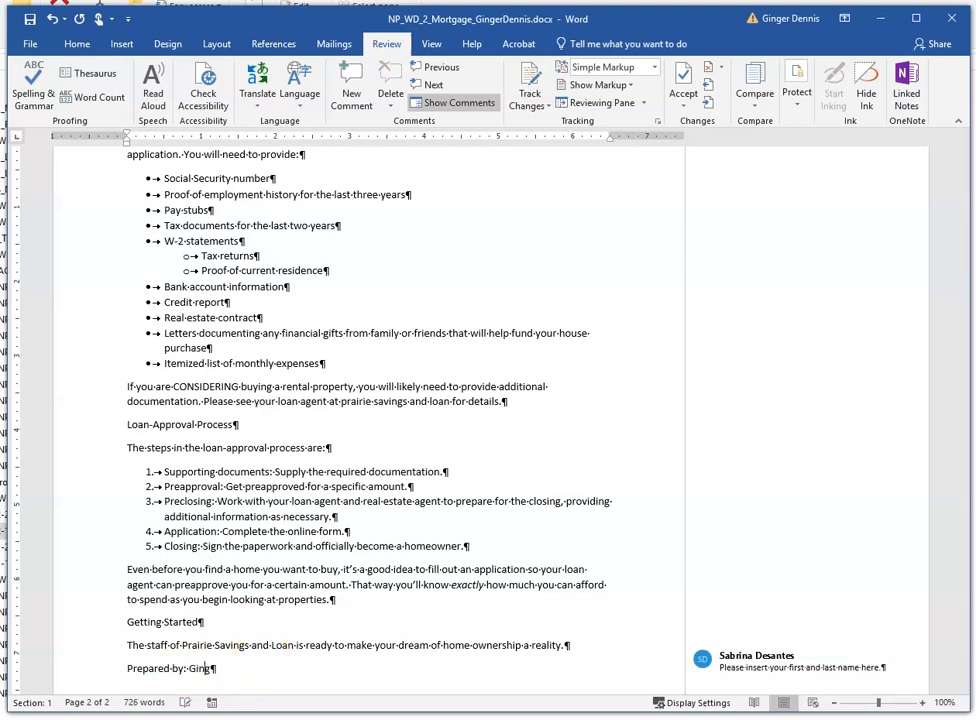
pyautogui.write('er Dennis')
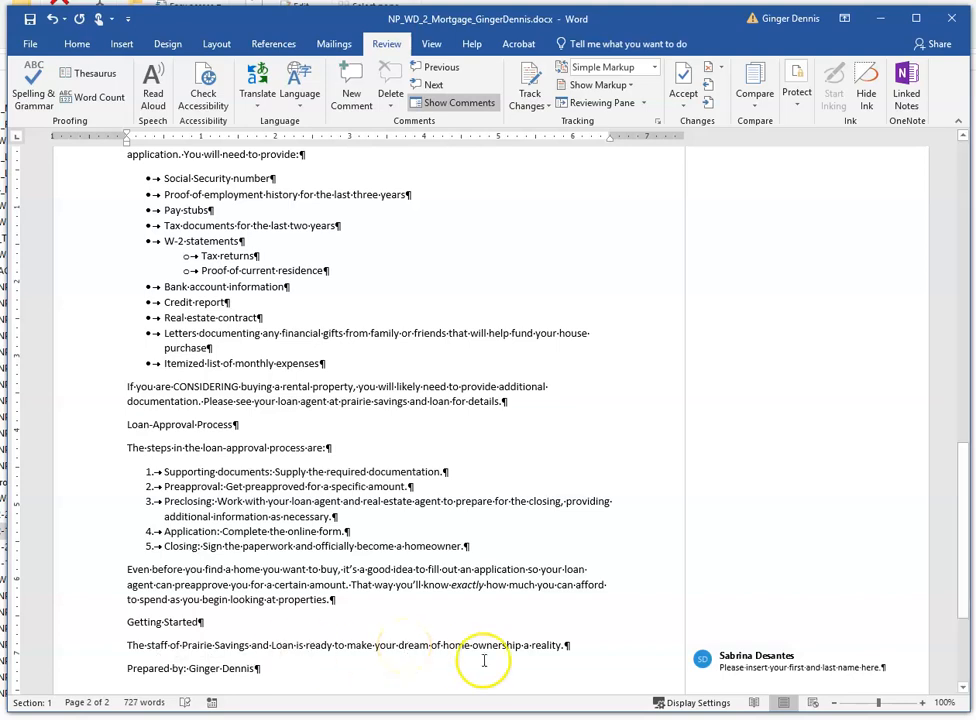
# - Delete the comment asking to insert your first and last name
pyautogui.click(742, 665)
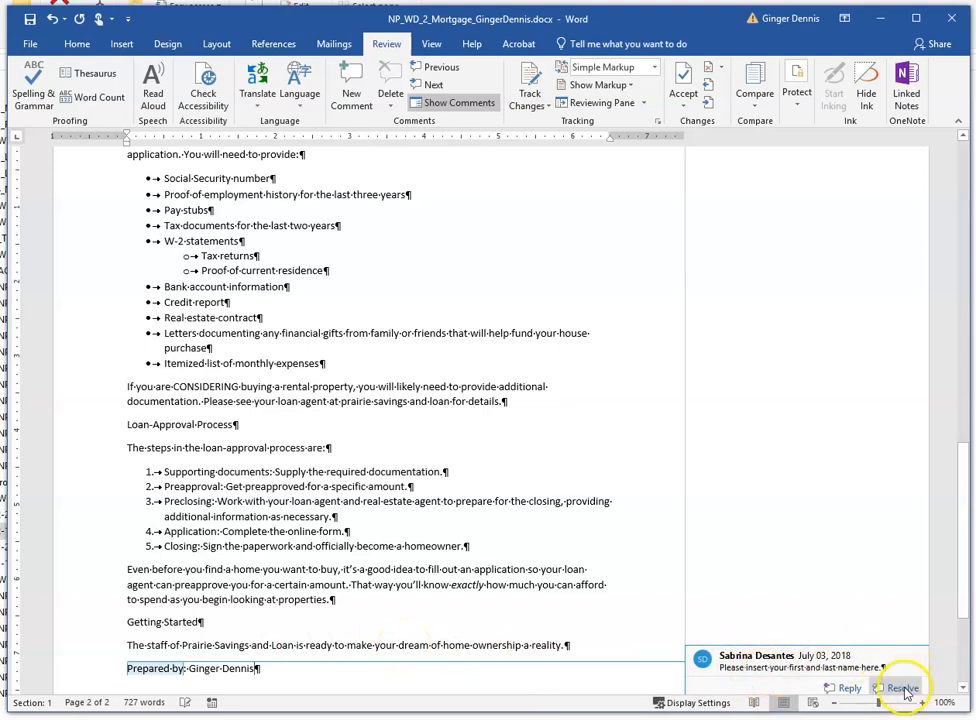
pyautogui.scroll(-2, 893, 652)
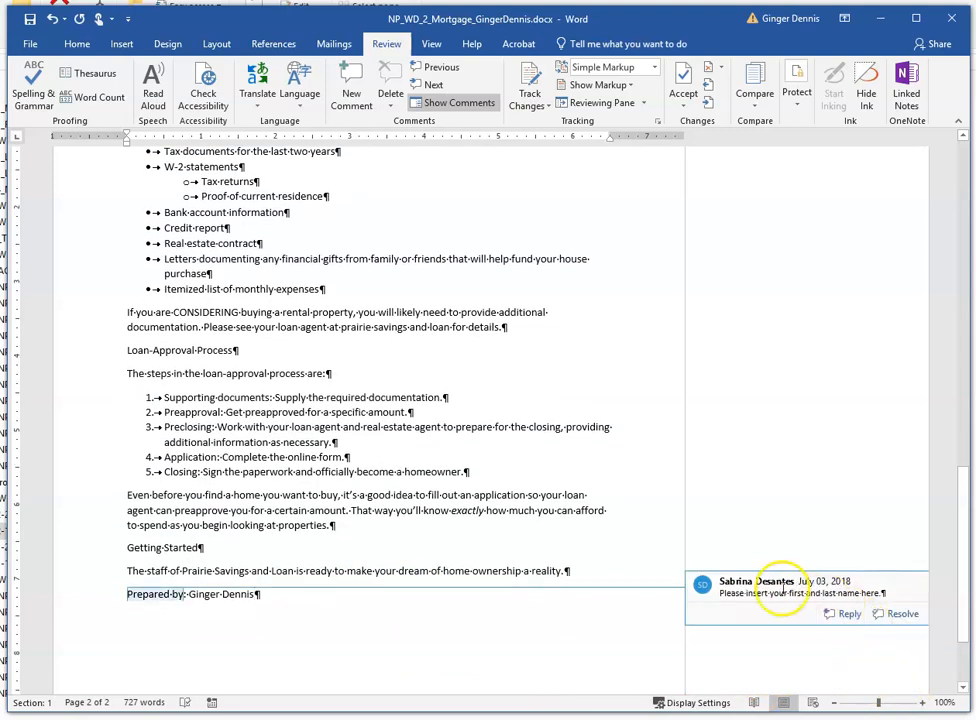
pyautogui.tripleClick(722, 593)
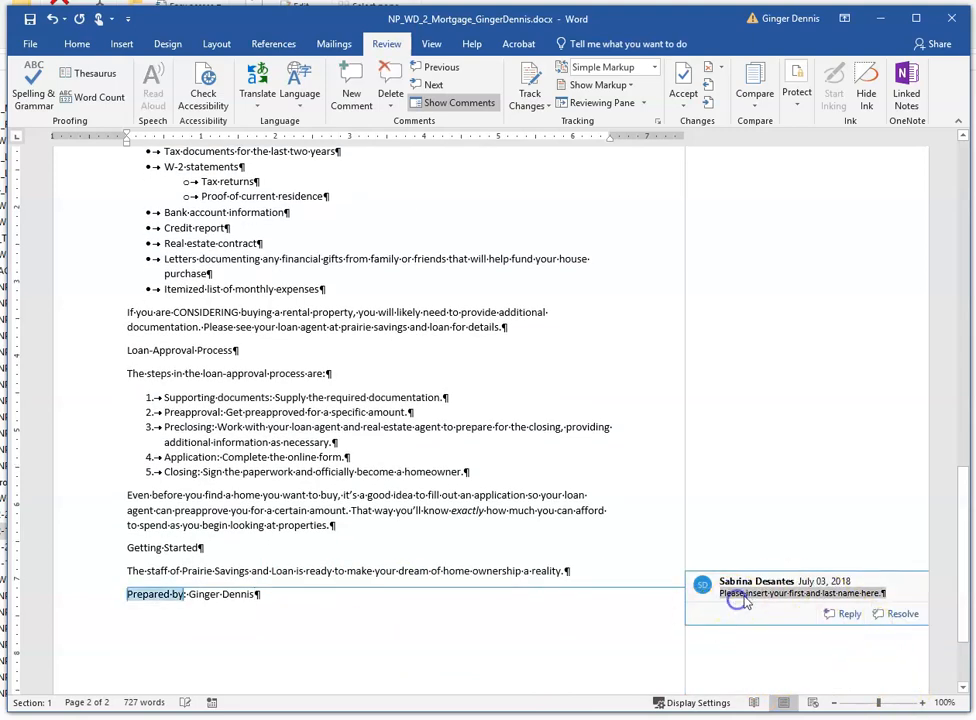
pyautogui.click(390, 104)
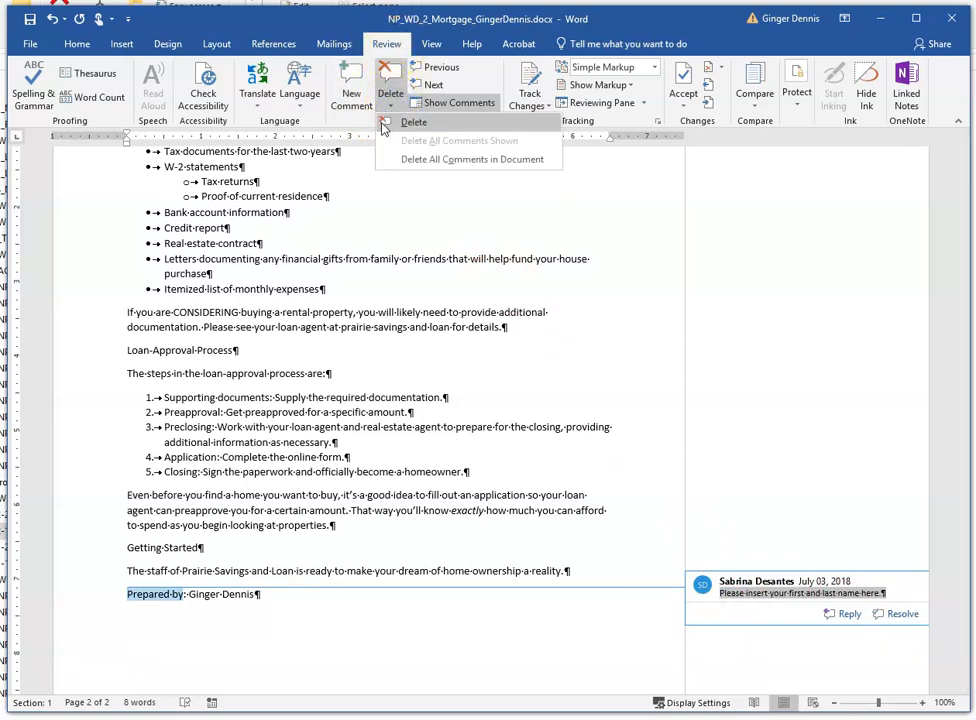
pyautogui.click(412, 122)
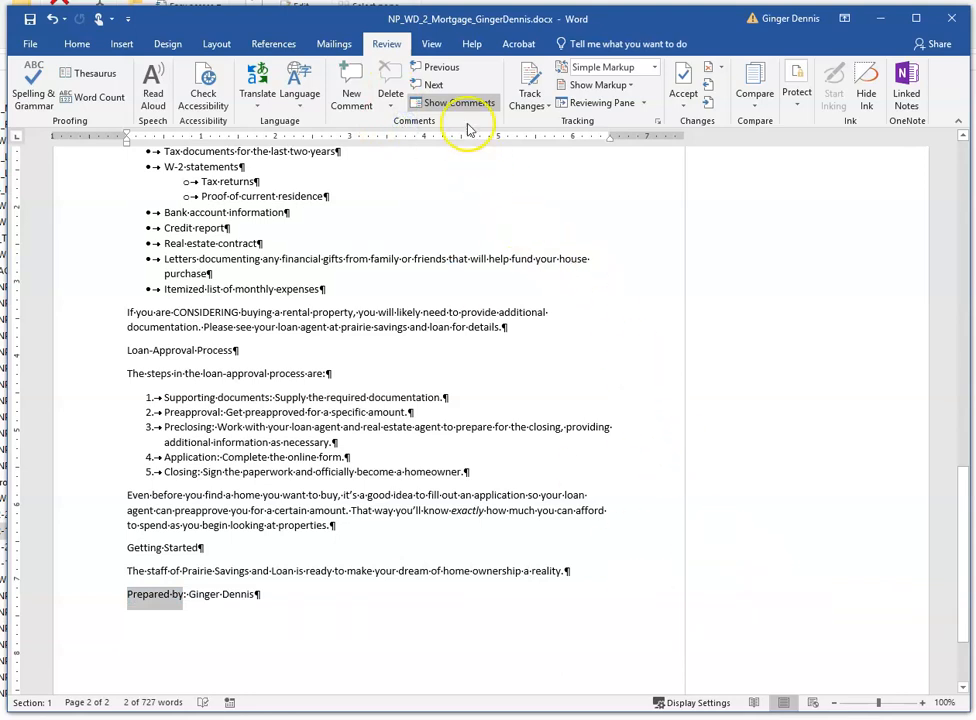
# - Go back to the first comment, asking to review the notes on the printed copy, and delete it
pyautogui.click(438, 68)
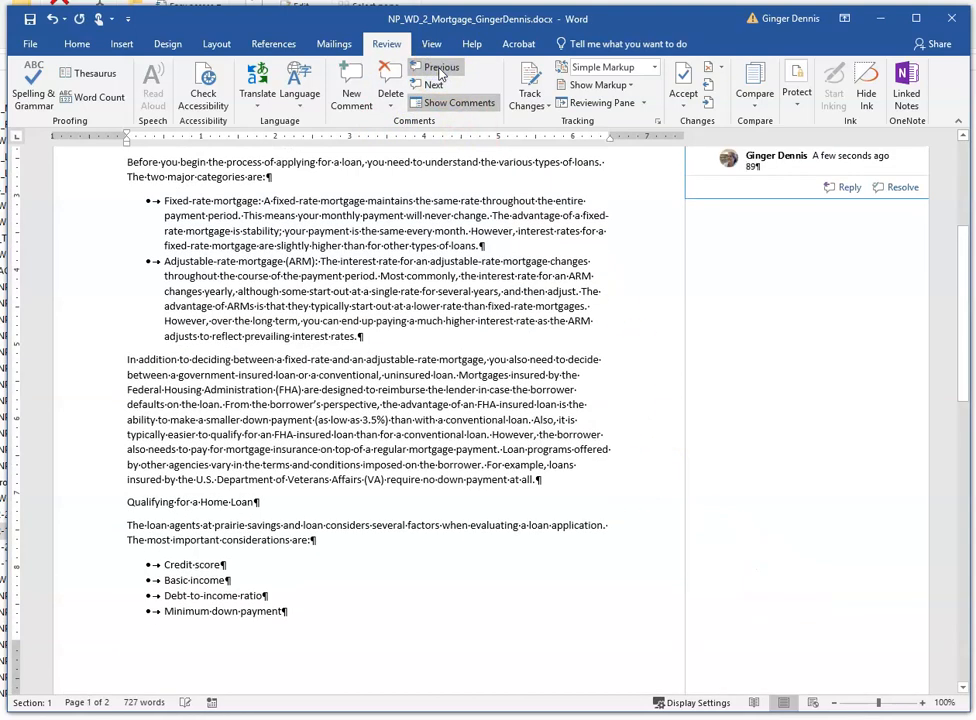
pyautogui.click(438, 68)
pyautogui.click(438, 68)
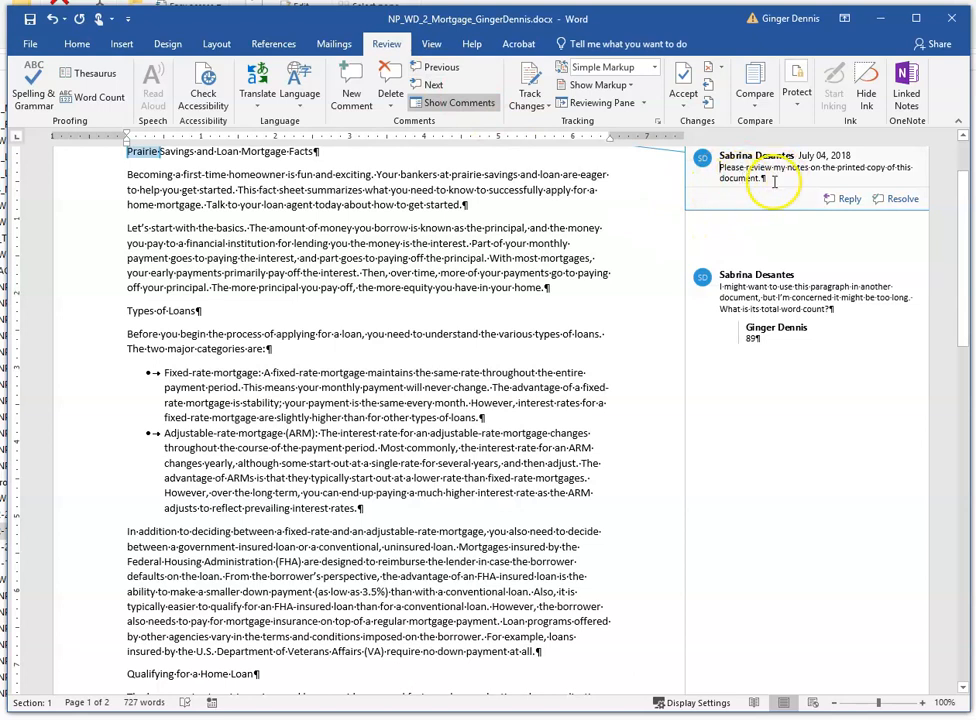
pyautogui.click(389, 105)
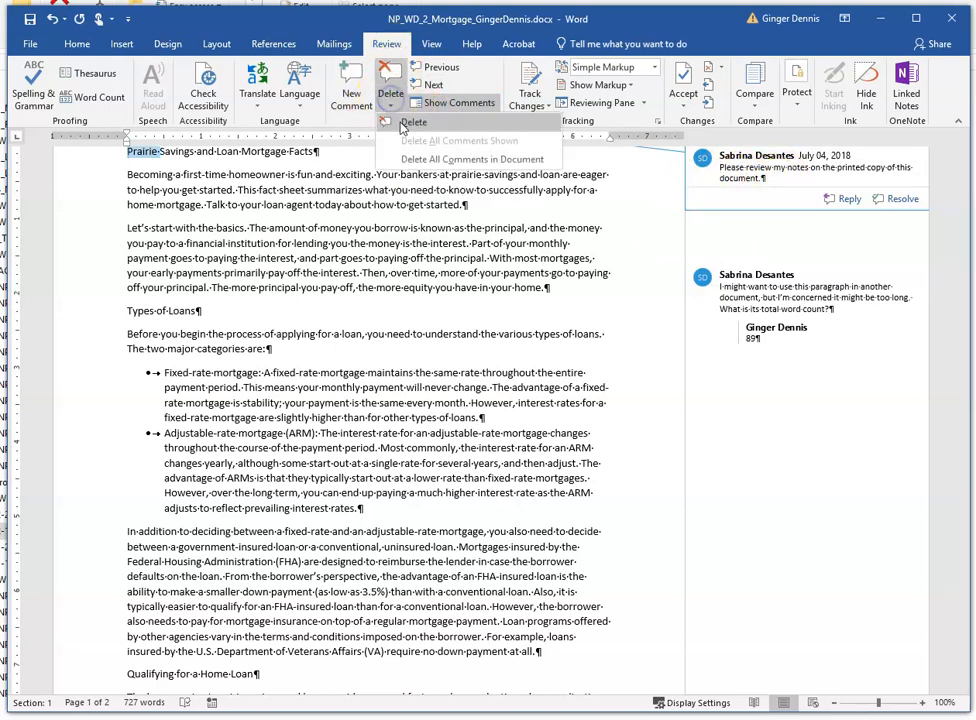
pyautogui.click(405, 123)
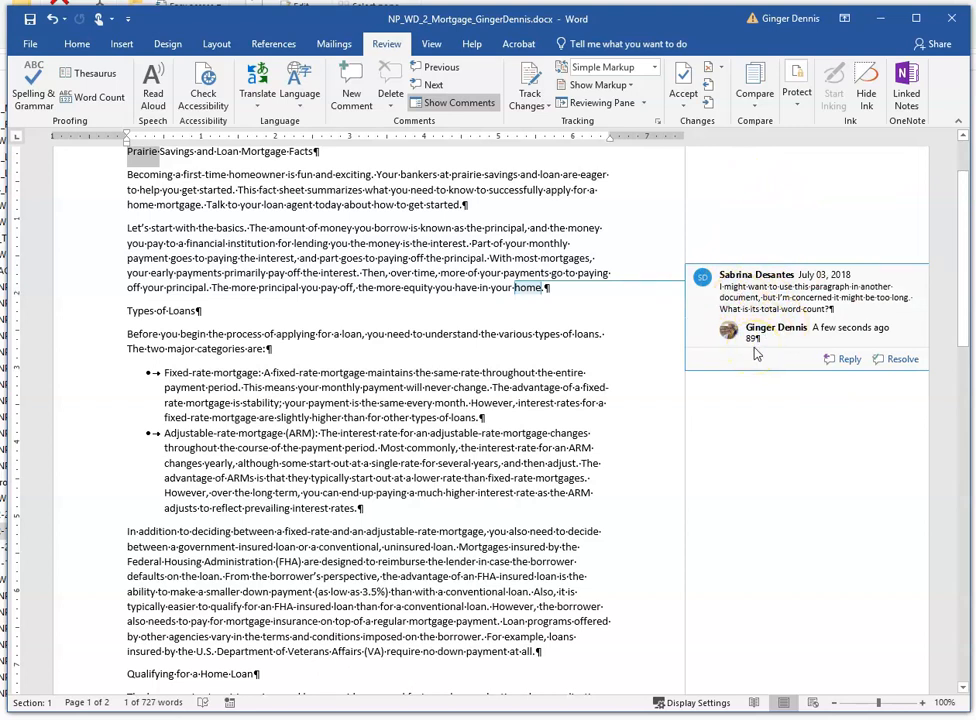
# - Change the word "CONSIDERING" in the rental-property paragraph to lowercase
pyautogui.scroll(-1, 437, 418)
pyautogui.click(437, 418)
pyautogui.scroll(-3, 437, 418)
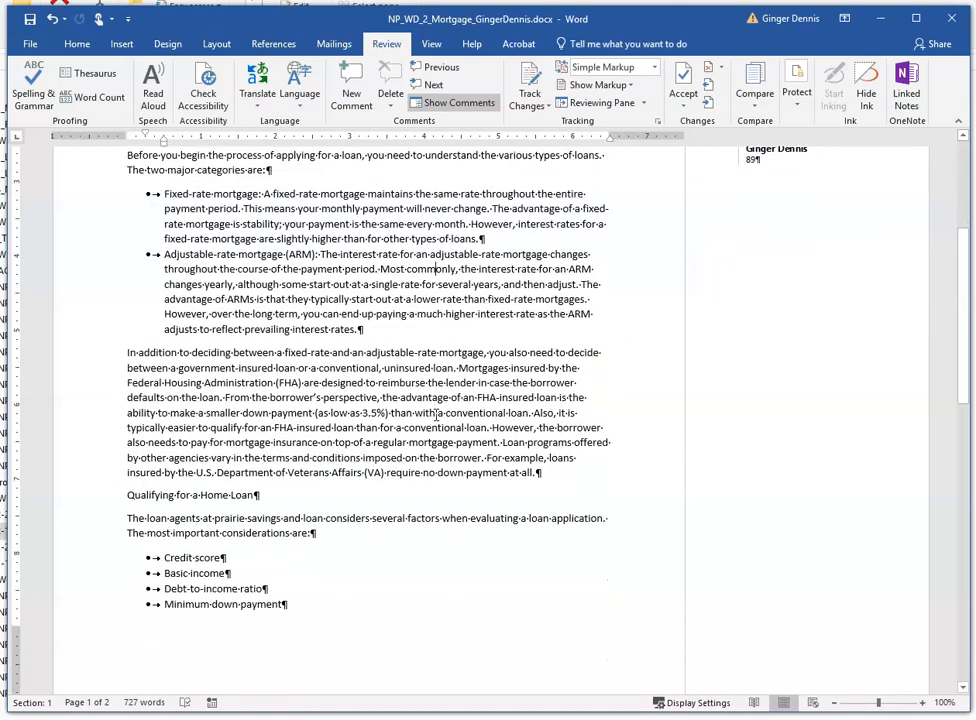
pyautogui.scroll(-10, 436, 414)
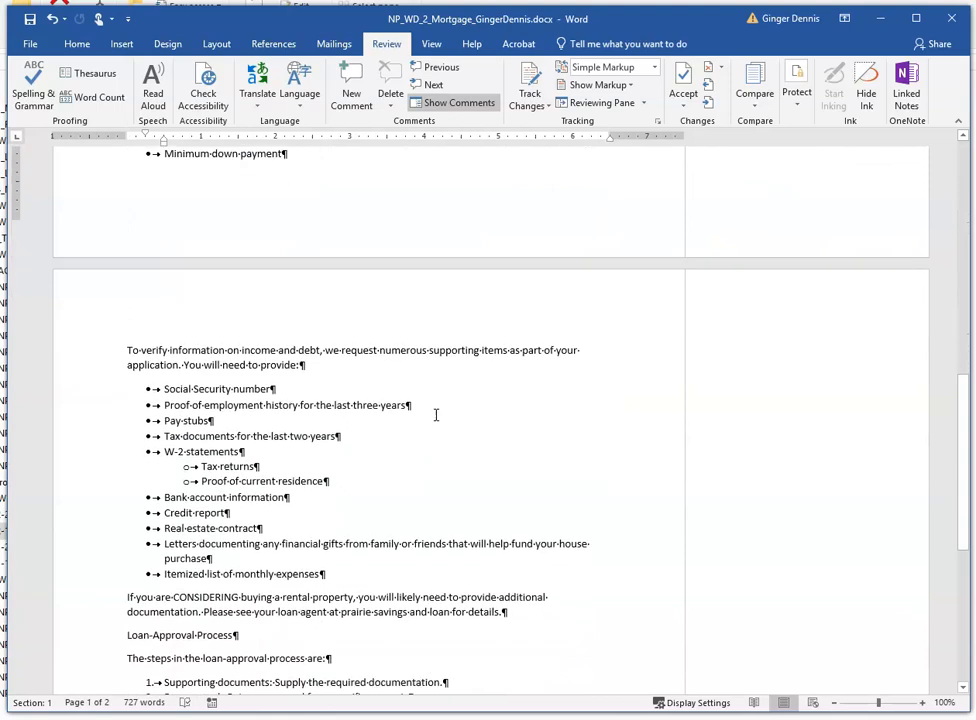
pyautogui.scroll(-7, 436, 414)
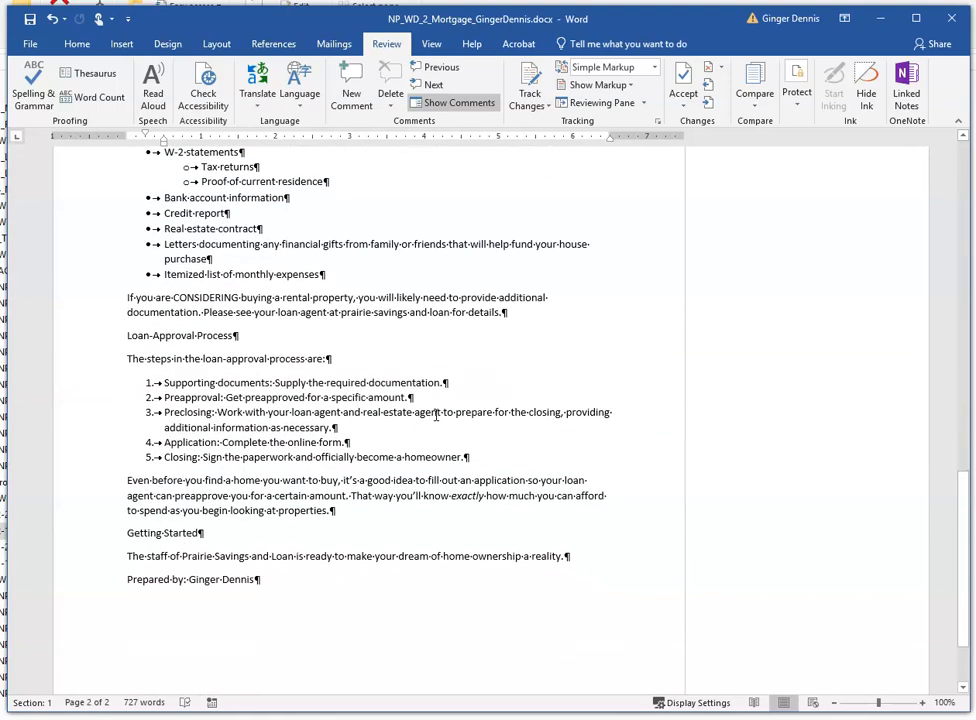
pyautogui.scroll(3, 436, 414)
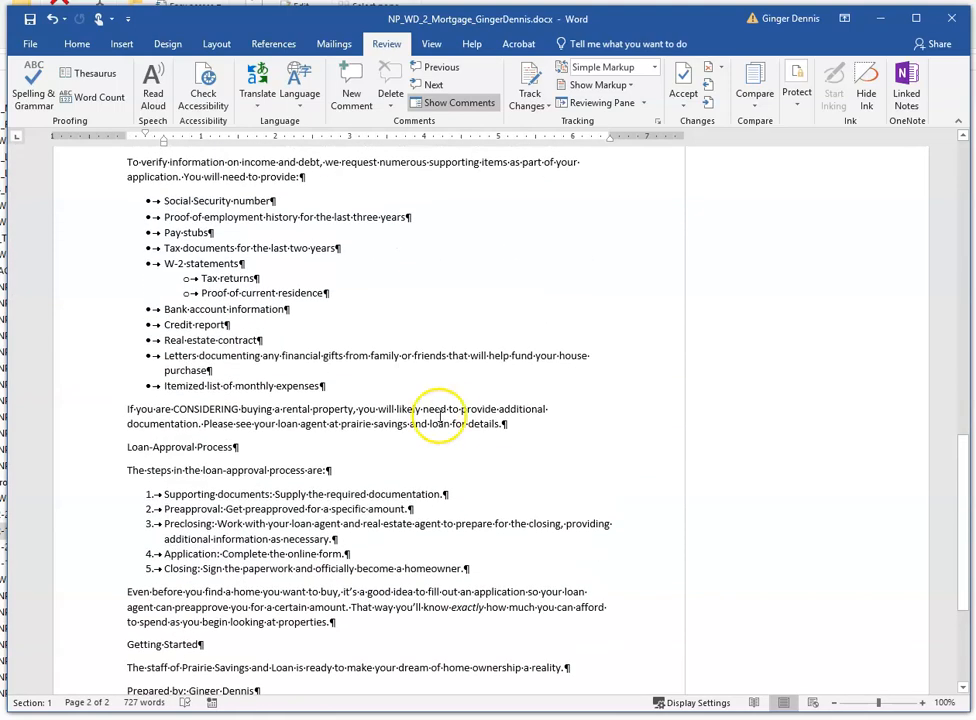
pyautogui.click(173, 409)
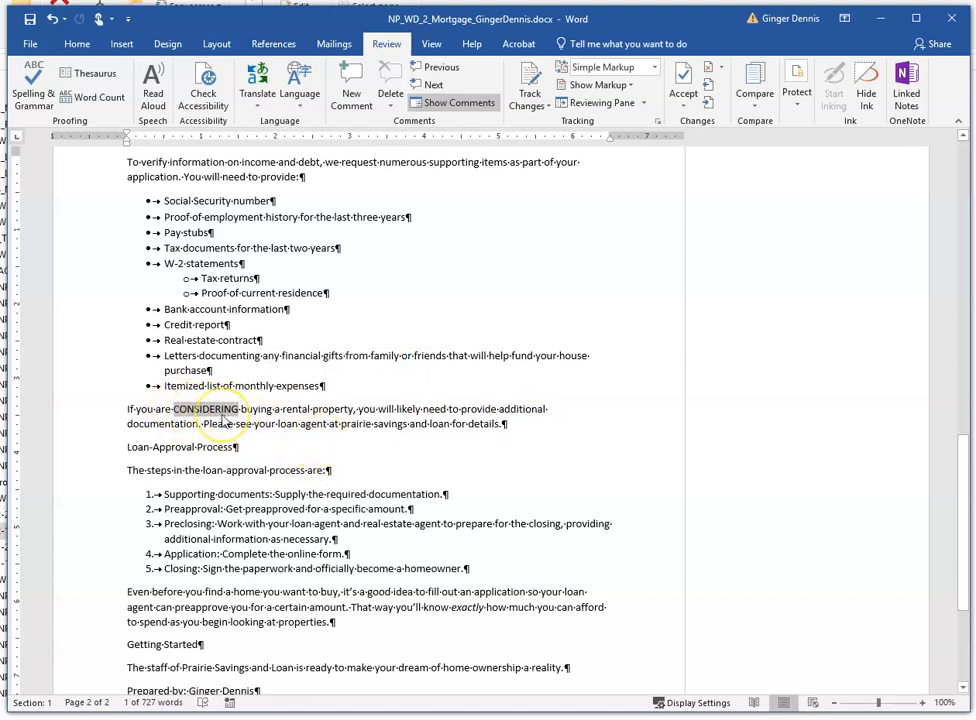
pyautogui.click(77, 44)
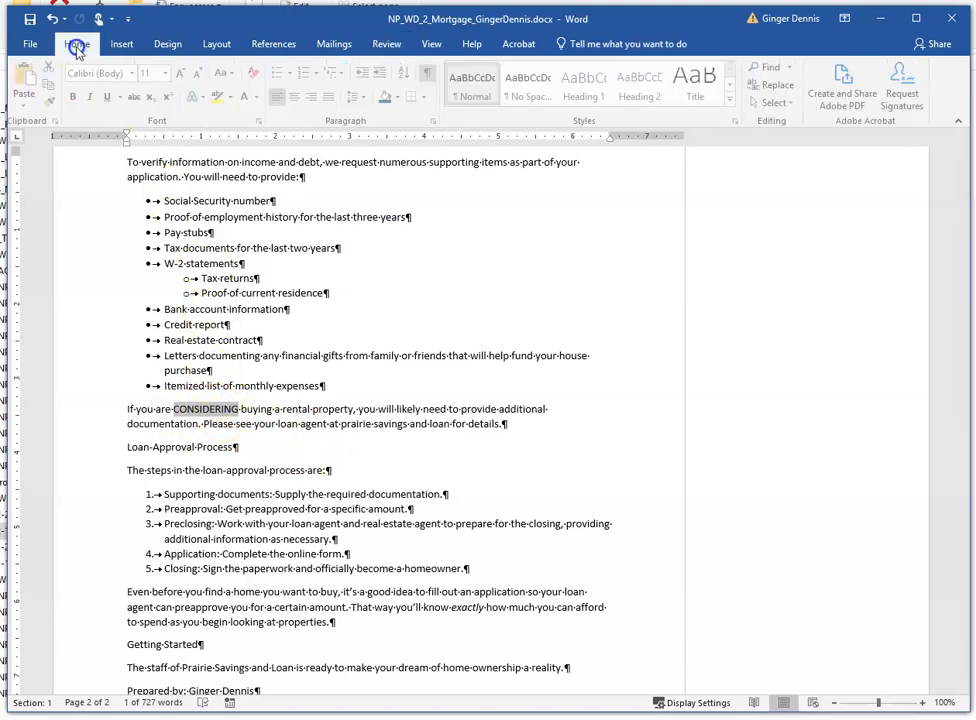
pyautogui.click(225, 75)
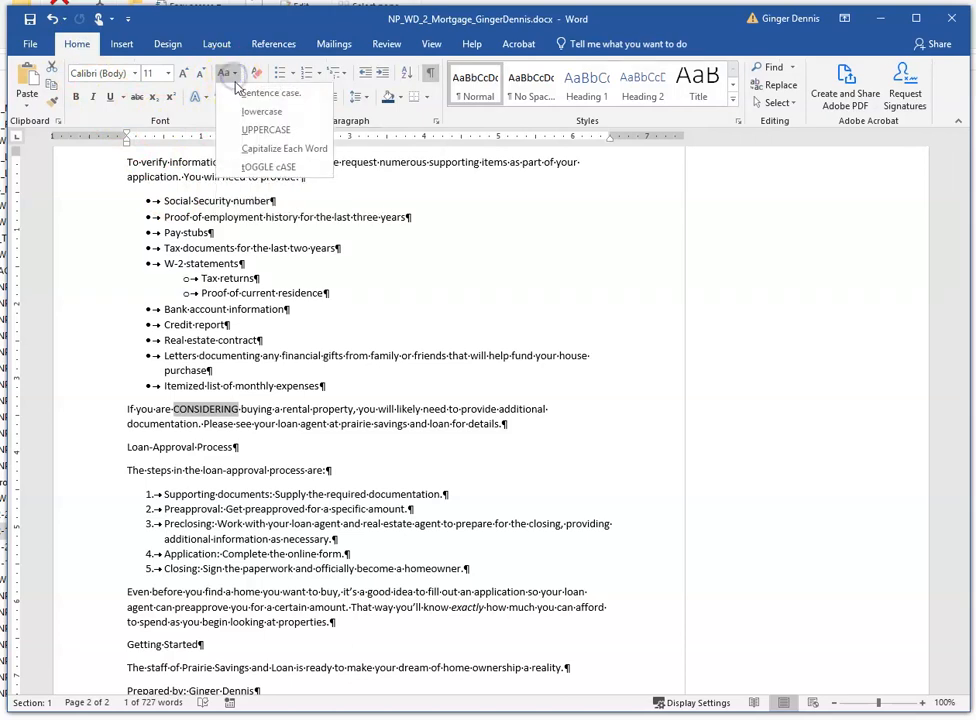
pyautogui.click(258, 111)
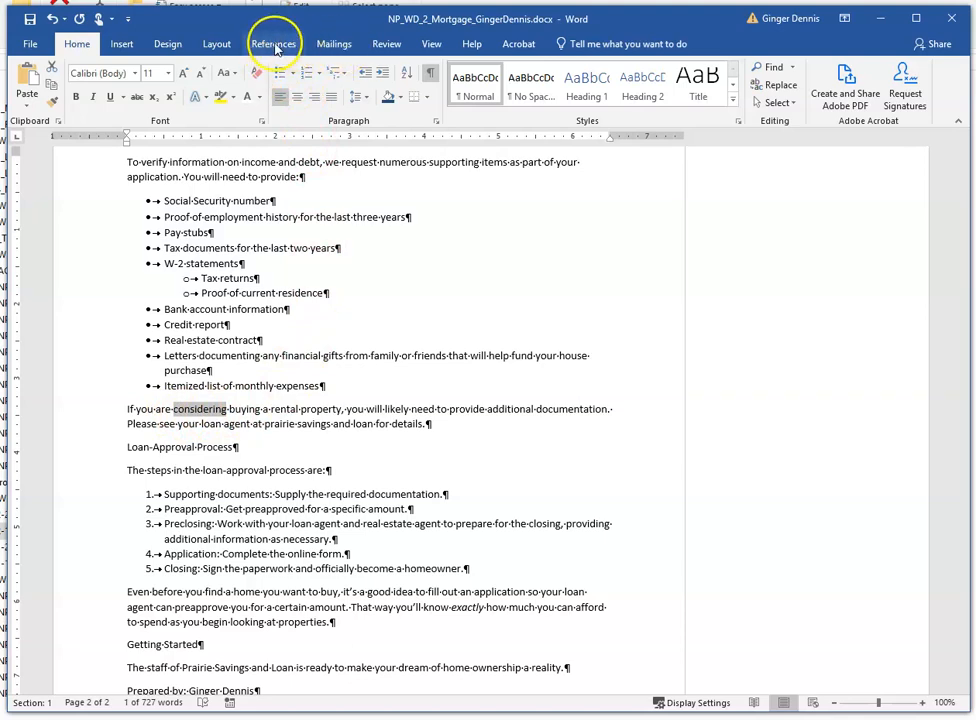
# - Add a comment on "considering" reading "I assumed you didn't want this in all uppercase letters, so I changed it to lowercase."
pyautogui.click(387, 45)
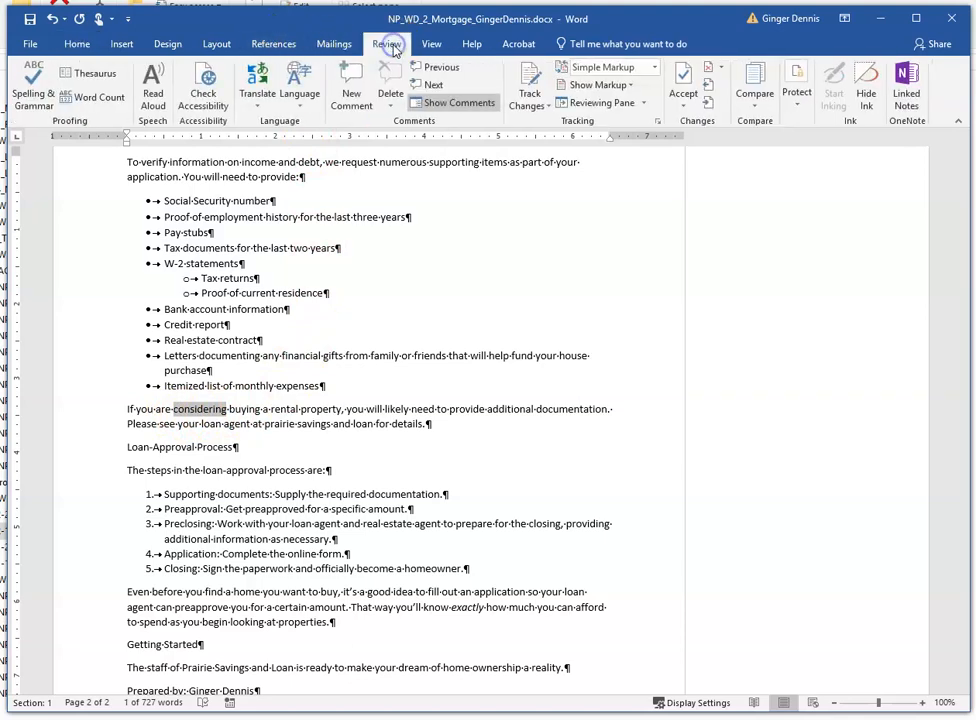
pyautogui.click(350, 88)
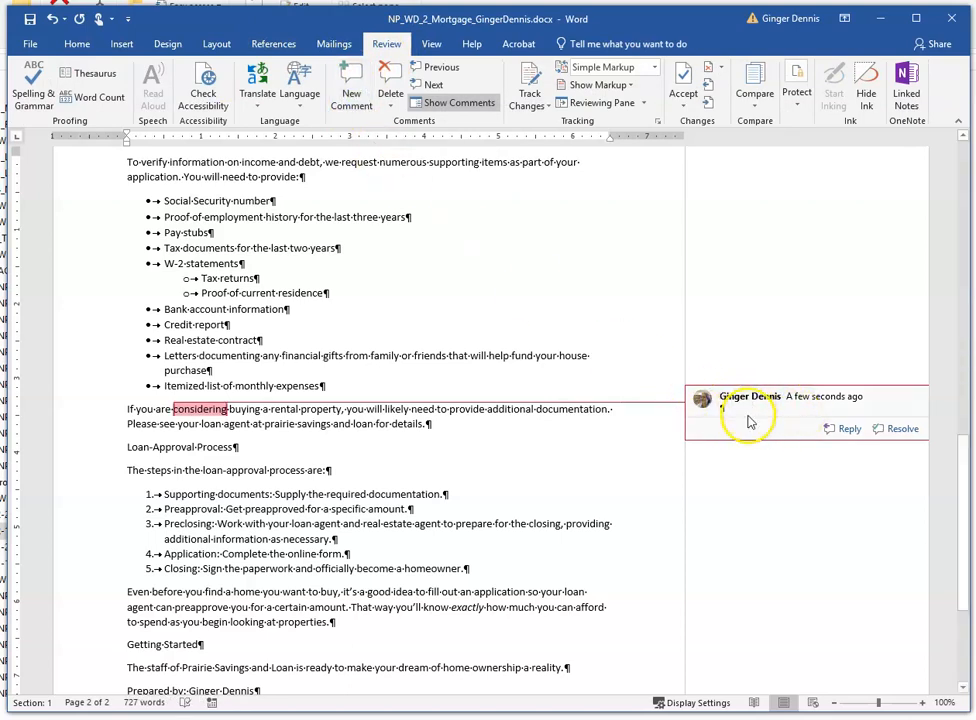
pyautogui.click(731, 411)
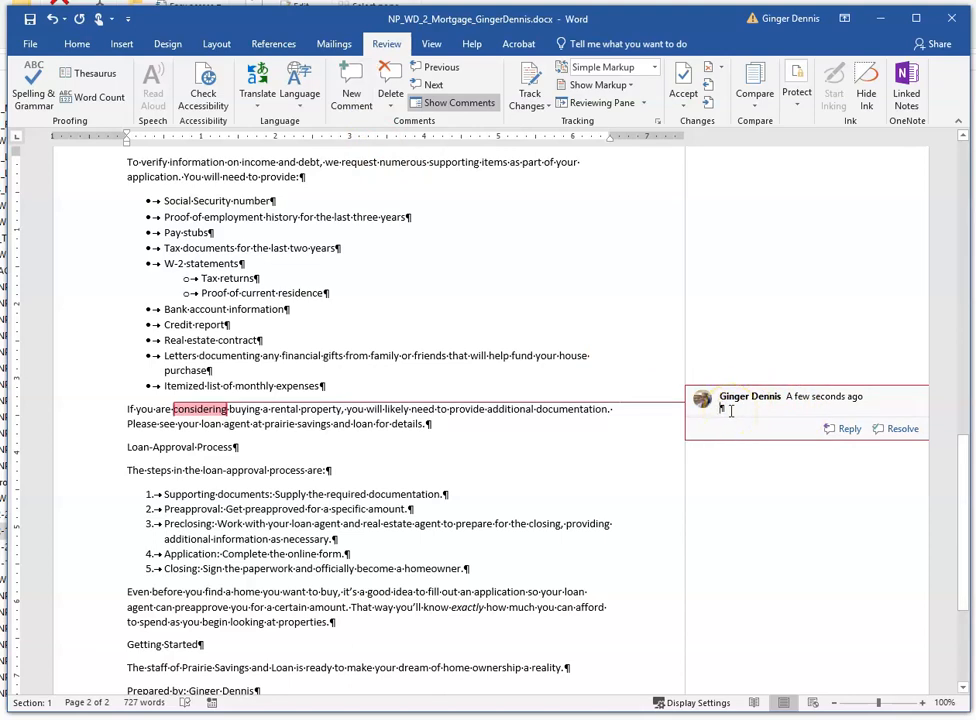
pyautogui.write('I')
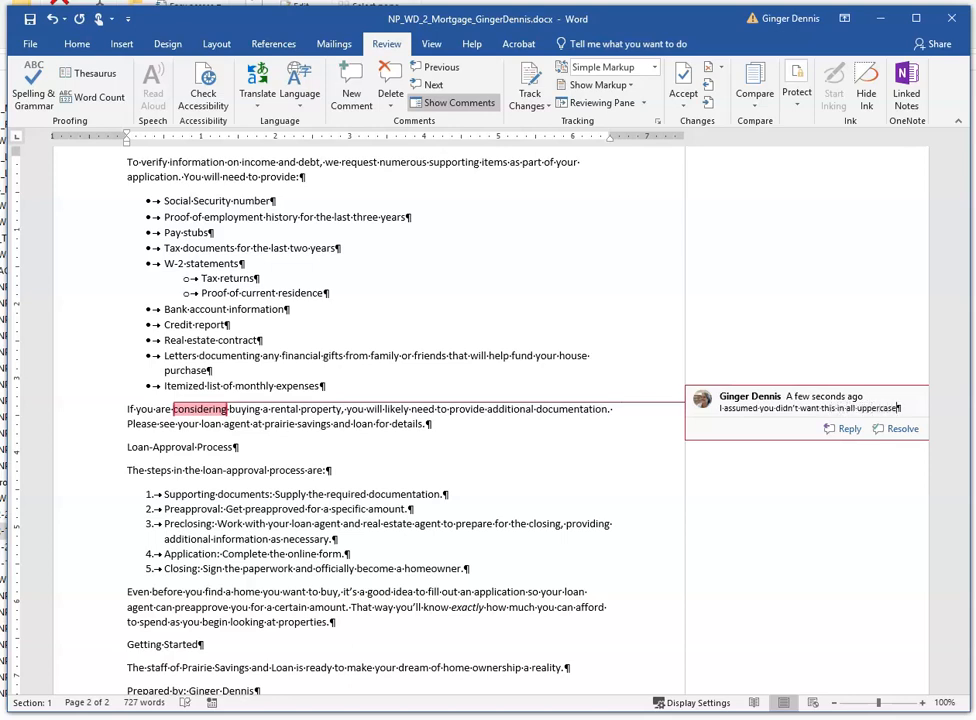
pyautogui.write('s.')
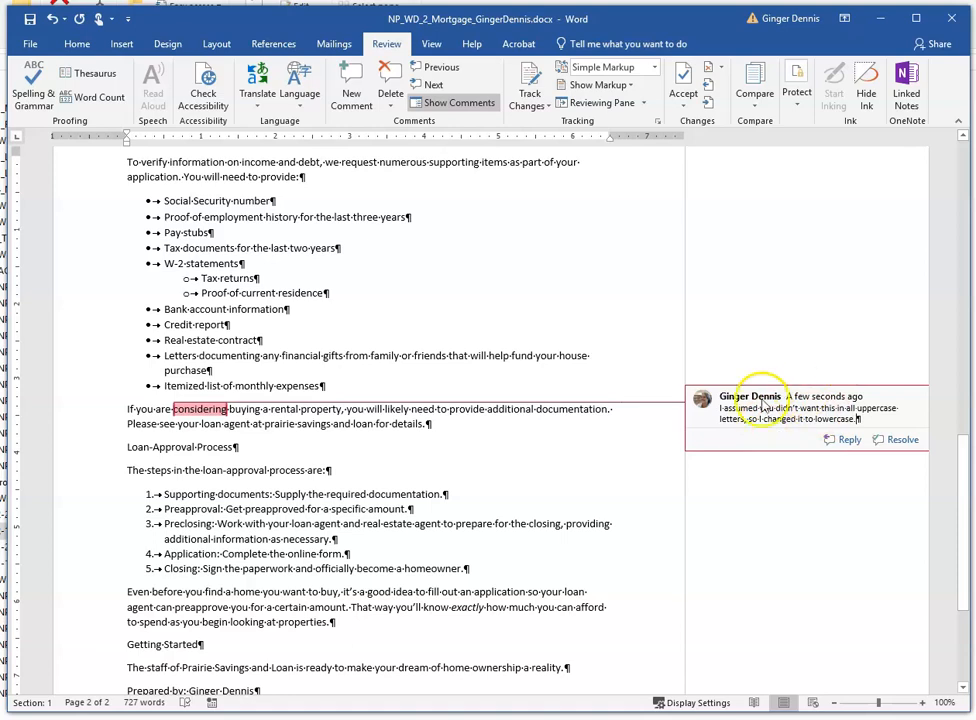
# - Hide the comment balloons so only comment markers show in the margin
pyautogui.click(451, 104)
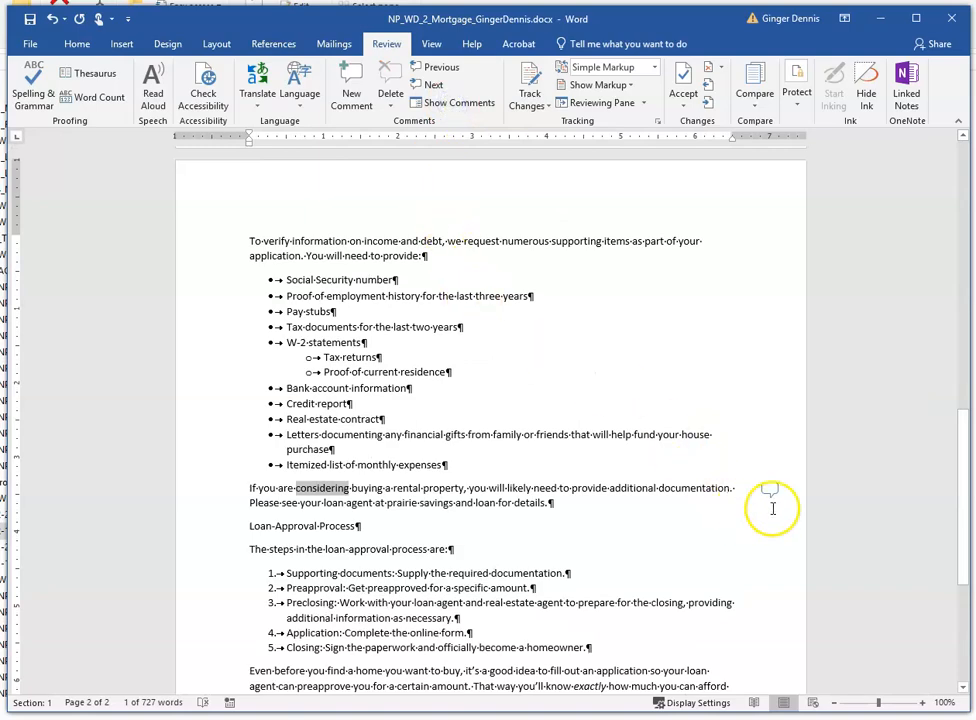
pyautogui.click(681, 488)
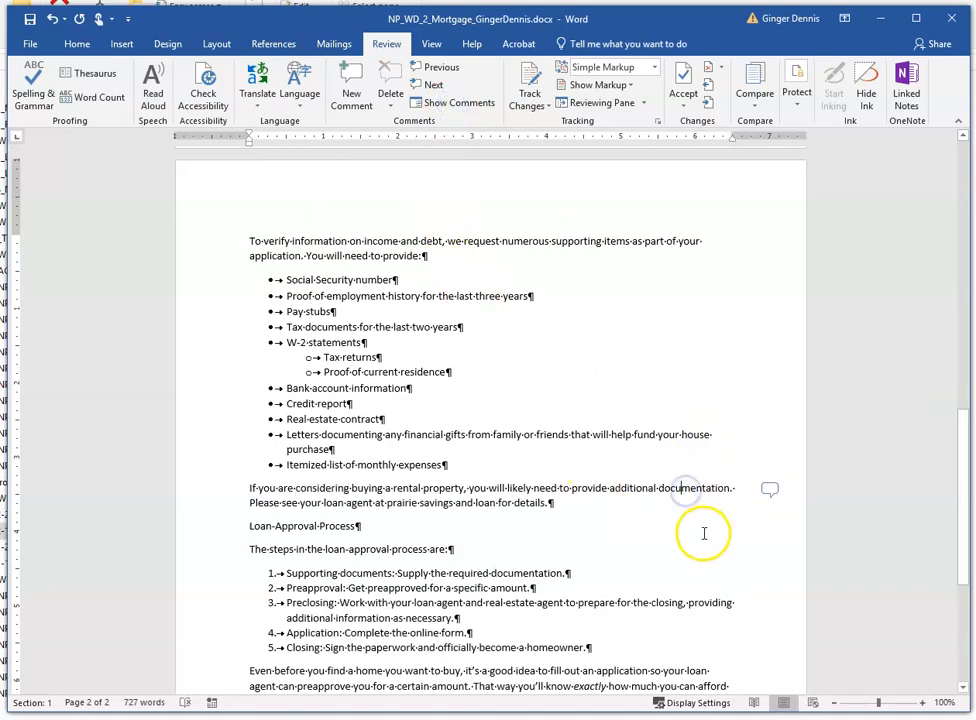
# - Move the step "Application: Complete the online form." to the top of the numbered loan-approval list
pyautogui.scroll(-4, 706, 531)
pyautogui.scroll(13, 707, 525)
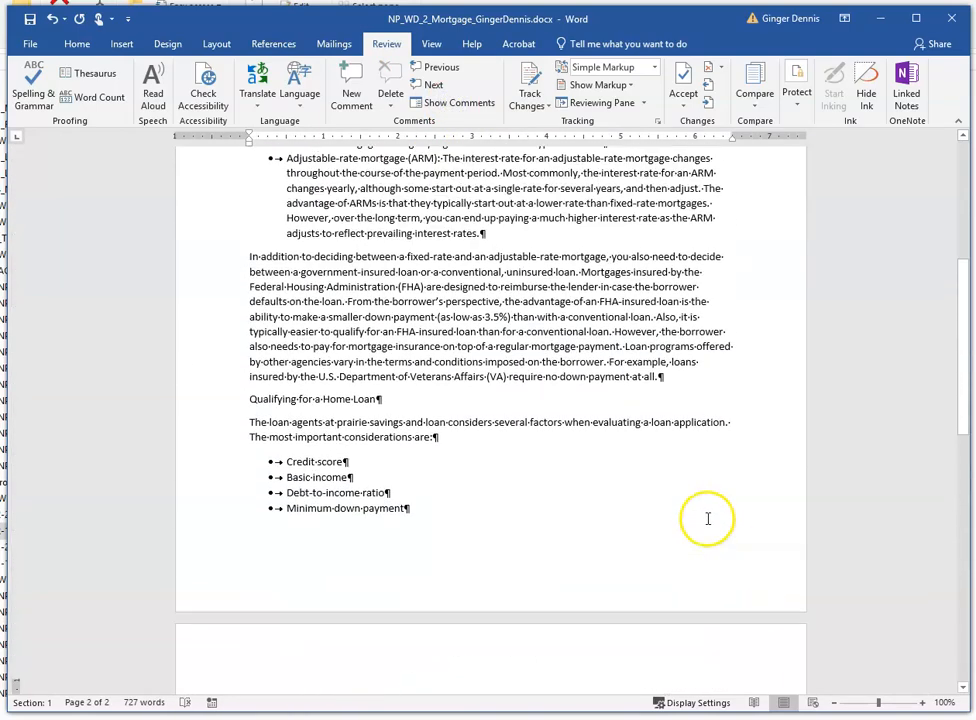
pyautogui.scroll(5, 720, 470)
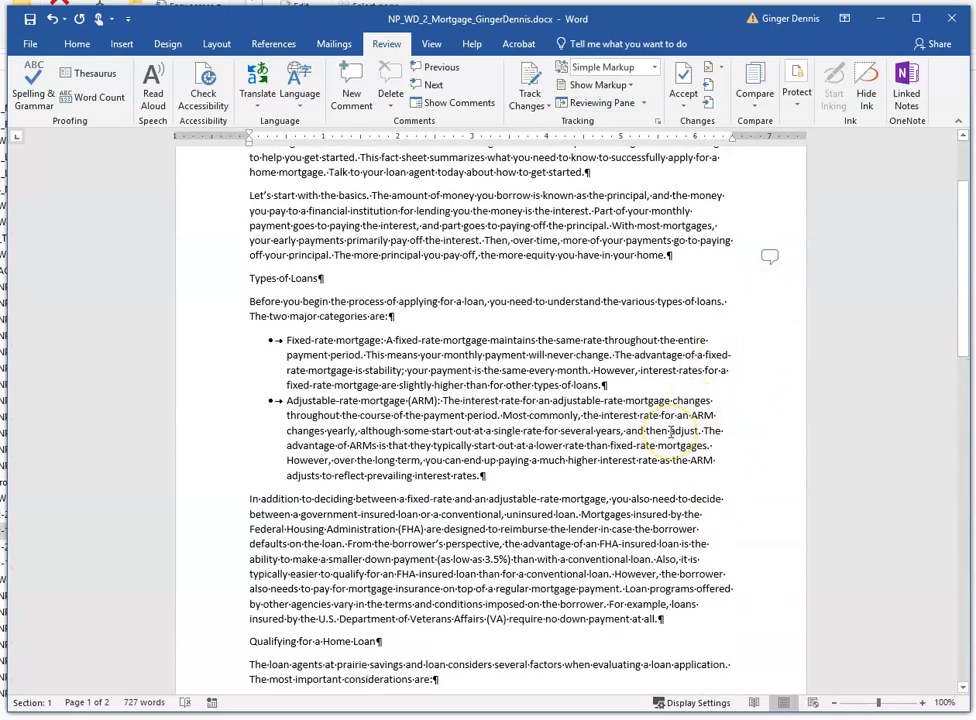
pyautogui.scroll(-16, 601, 477)
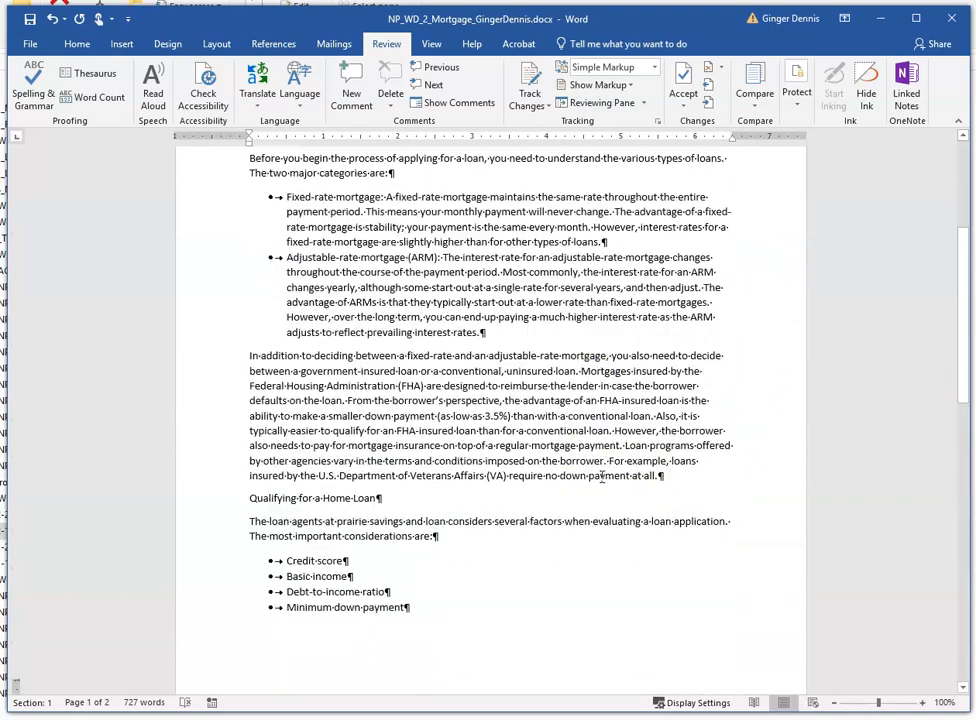
pyautogui.scroll(-2, 601, 477)
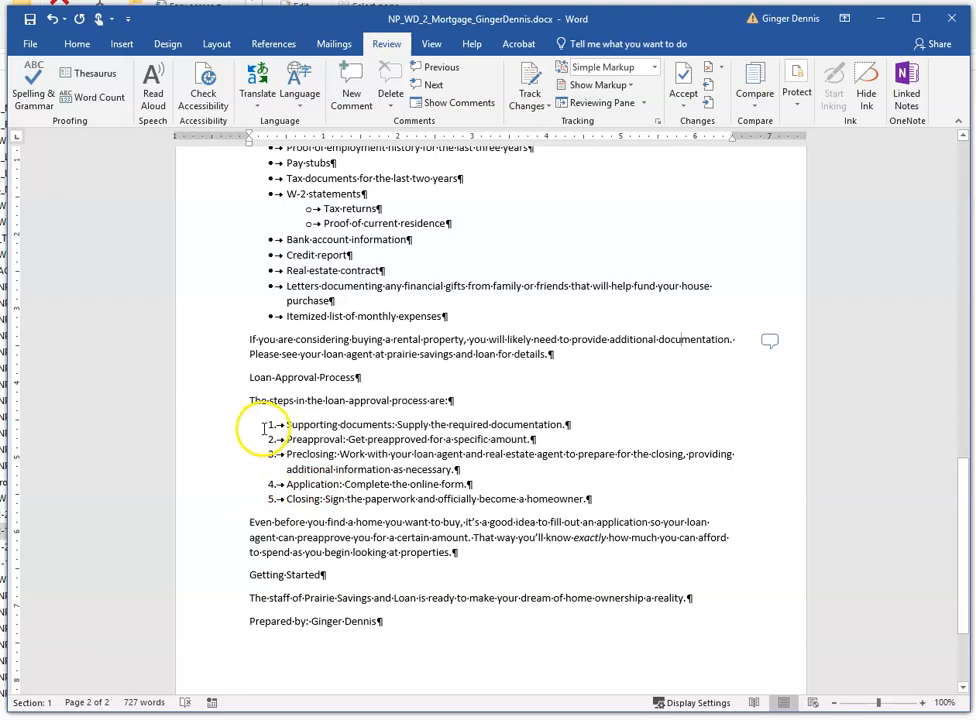
pyautogui.click(214, 486)
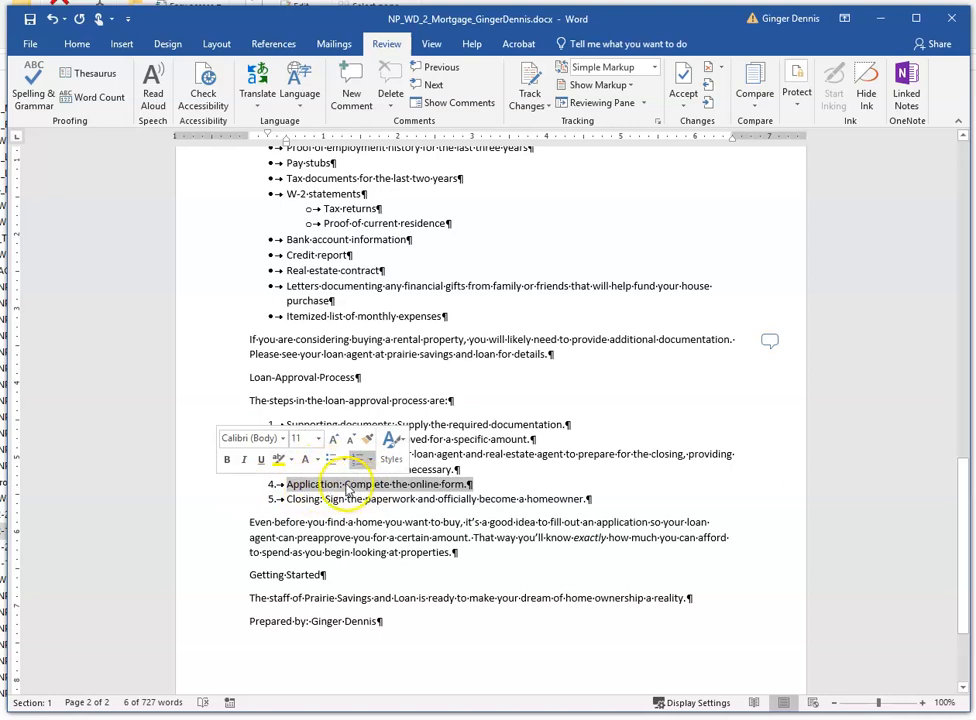
pyautogui.moveTo(361, 485); pyautogui.dragTo(295, 428)
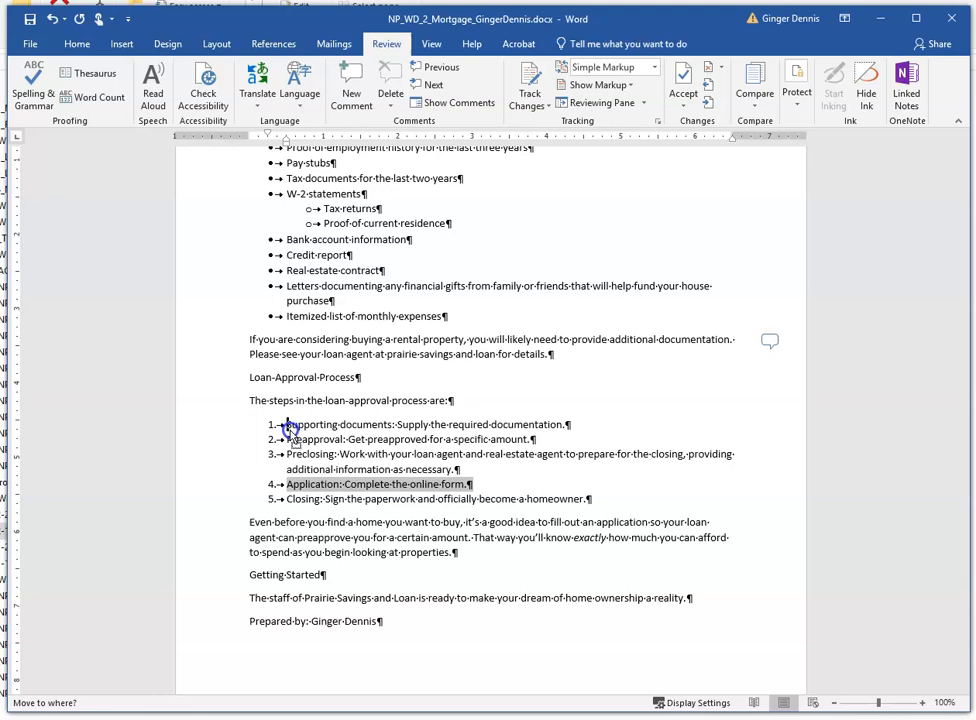
pyautogui.moveTo(286, 428); pyautogui.dragTo(287, 430)
pyautogui.moveTo(288, 431); pyautogui.dragTo(290, 432)
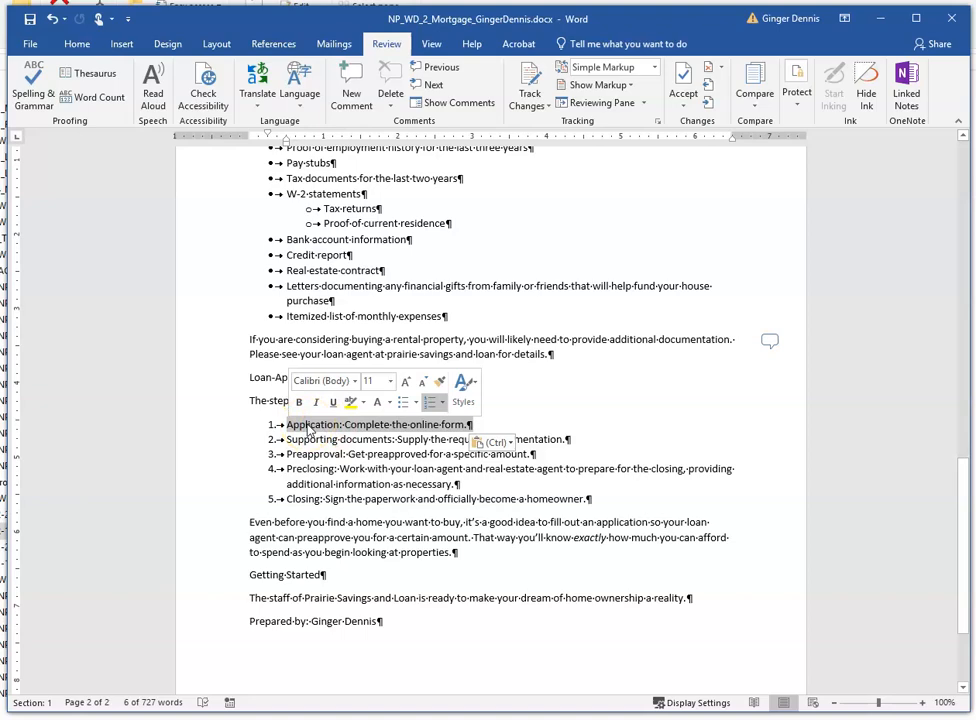
pyautogui.click(400, 447)
# - Cut the sentence "Talk to your loan agent today about how to get started." from the opening paragraph
pyautogui.scroll(3, 403, 485)
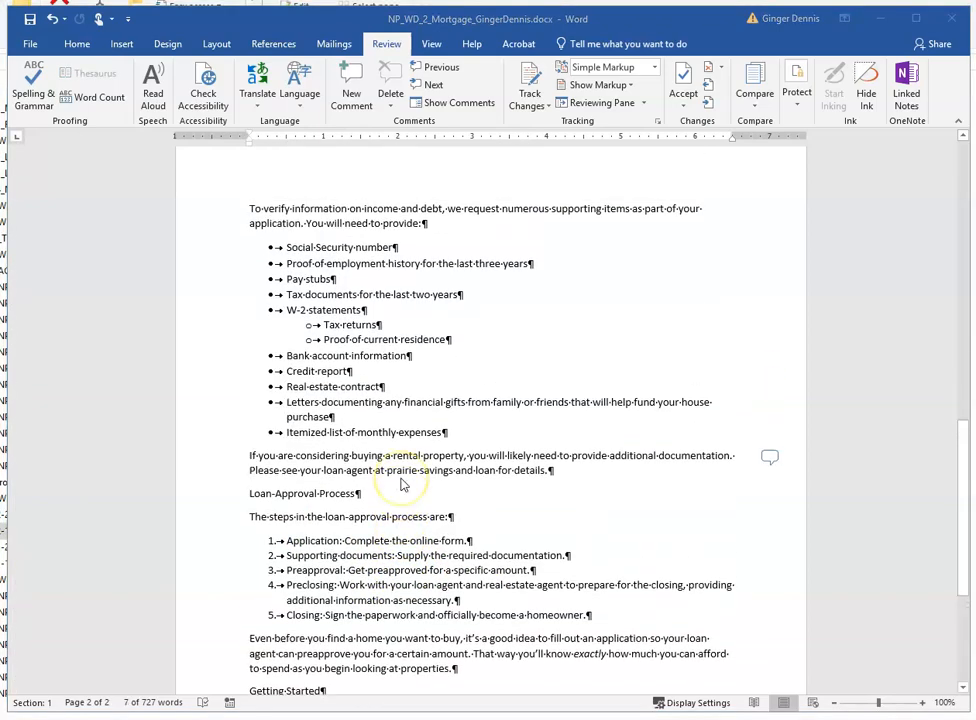
pyautogui.scroll(15, 403, 485)
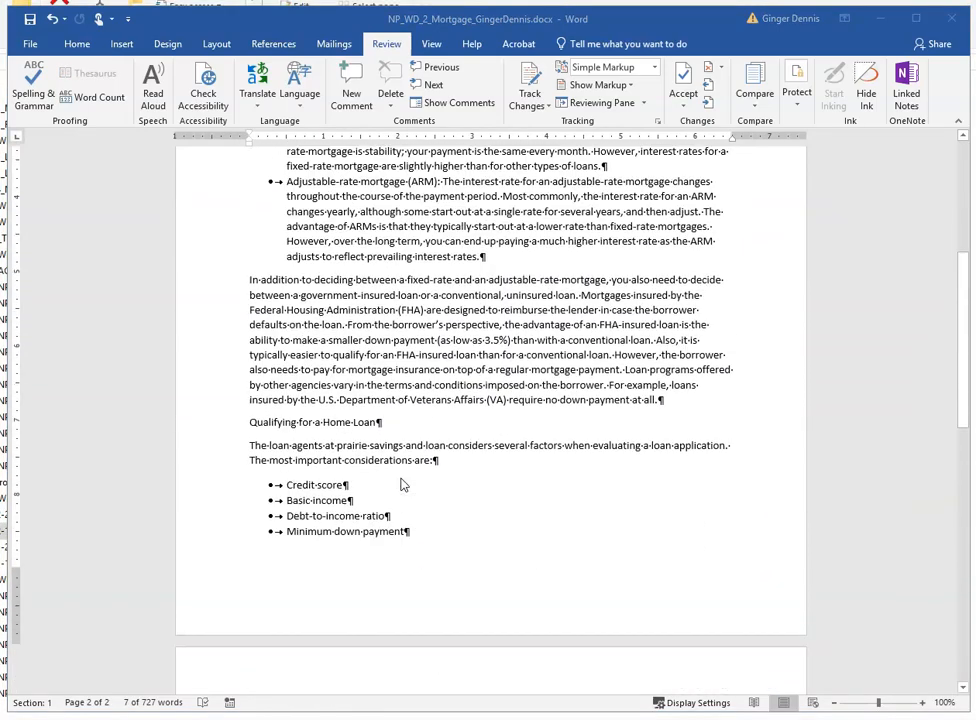
pyautogui.scroll(4, 403, 485)
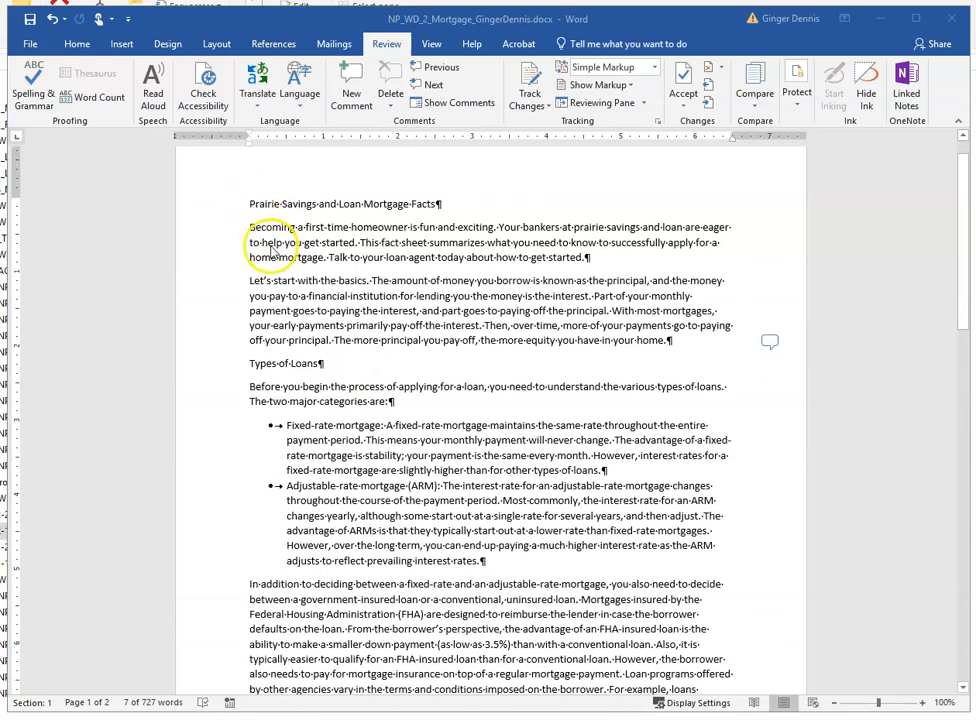
pyautogui.click(399, 262)
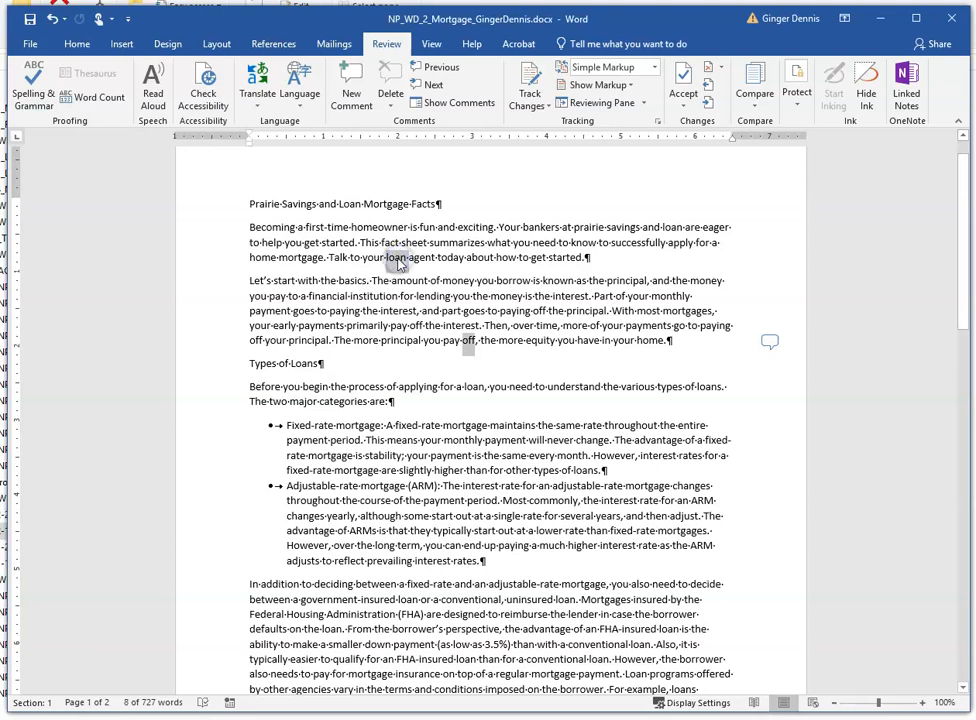
pyautogui.keyDown('ctrl'); pyautogui.click(420, 258); pyautogui.keyUp('ctrl')
pyautogui.hotkey('ctrl', 'c')
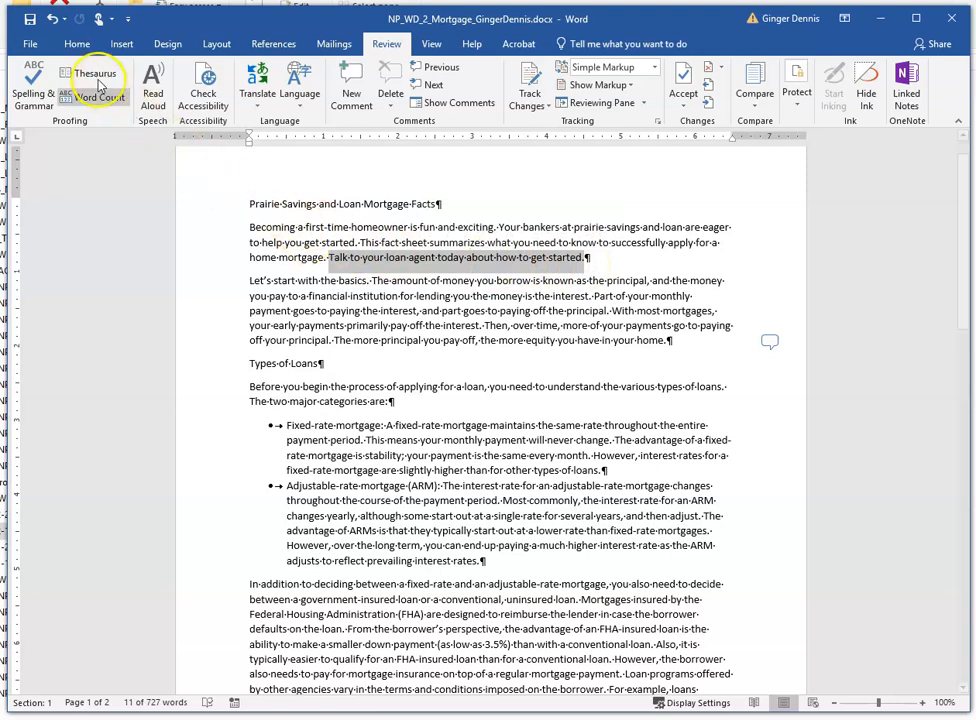
pyautogui.click(77, 44)
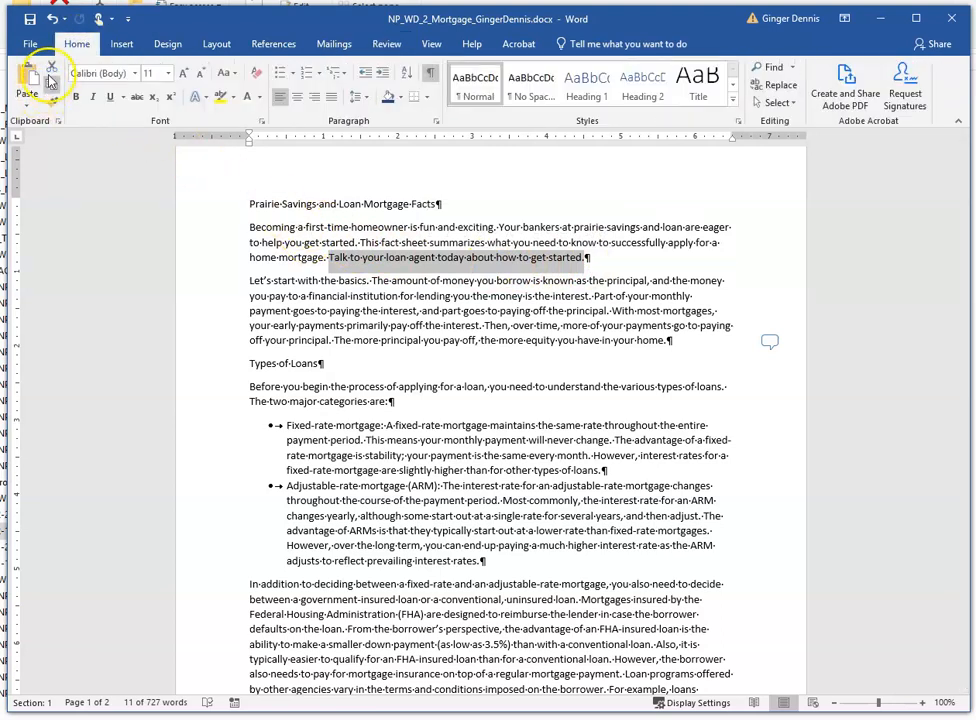
pyautogui.click(51, 70)
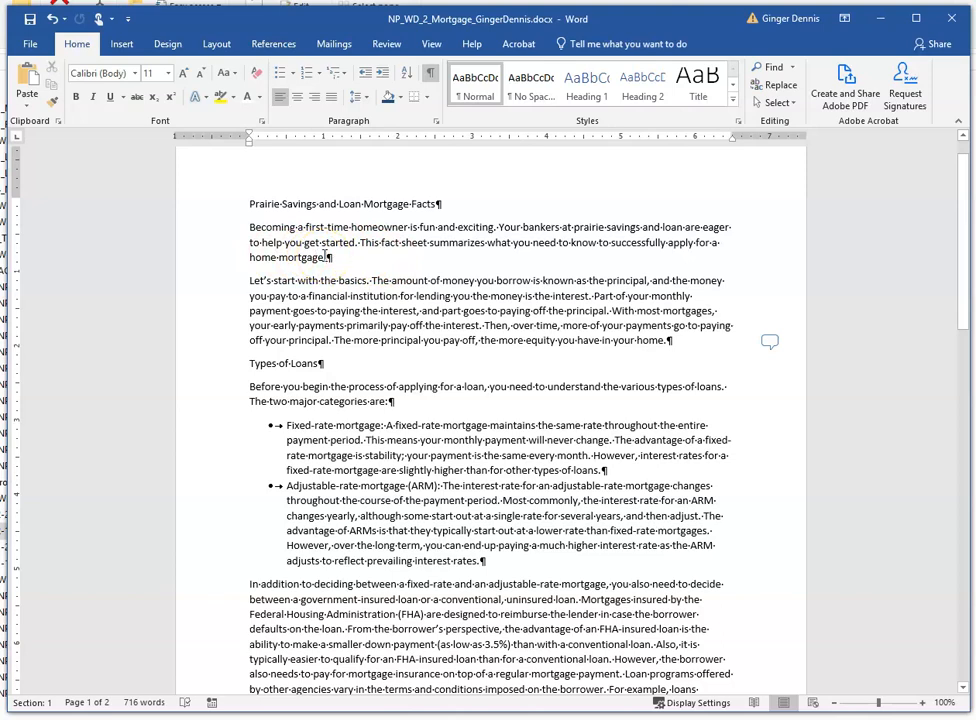
pyautogui.scroll(-8, 270, 265)
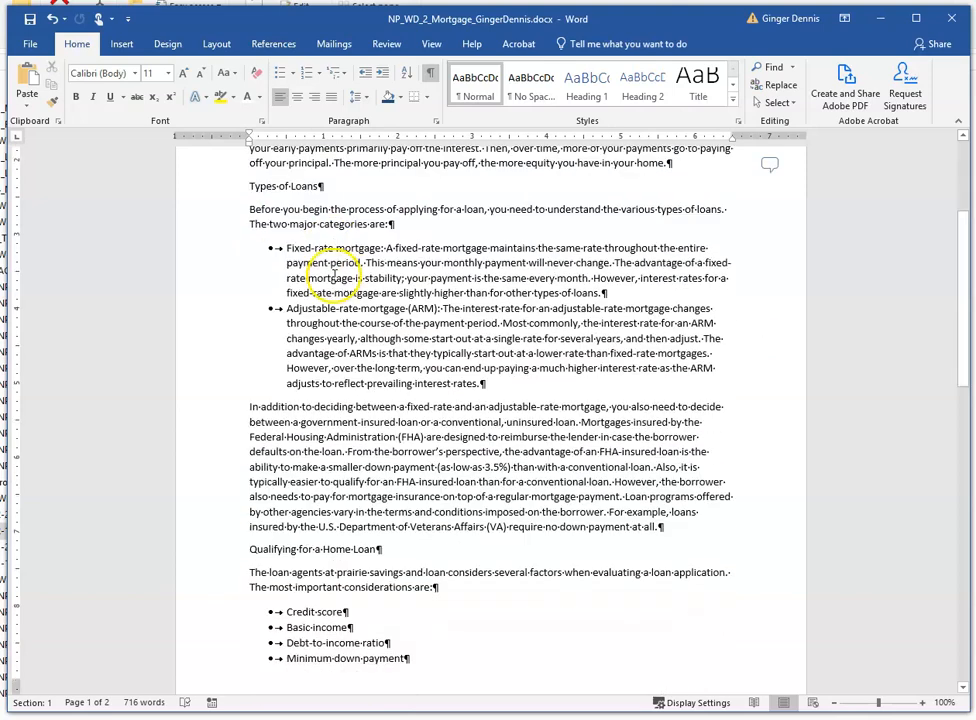
pyautogui.scroll(-12, 336, 280)
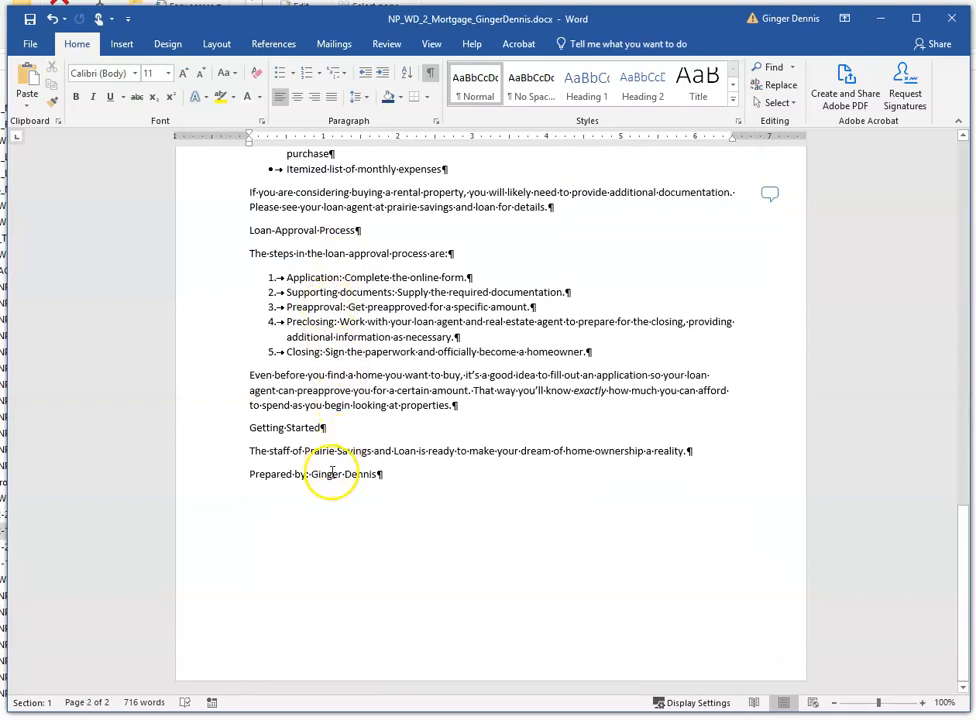
# - Paste the cut sentence at the end of the paragraph under Getting Started
pyautogui.click(687, 451)
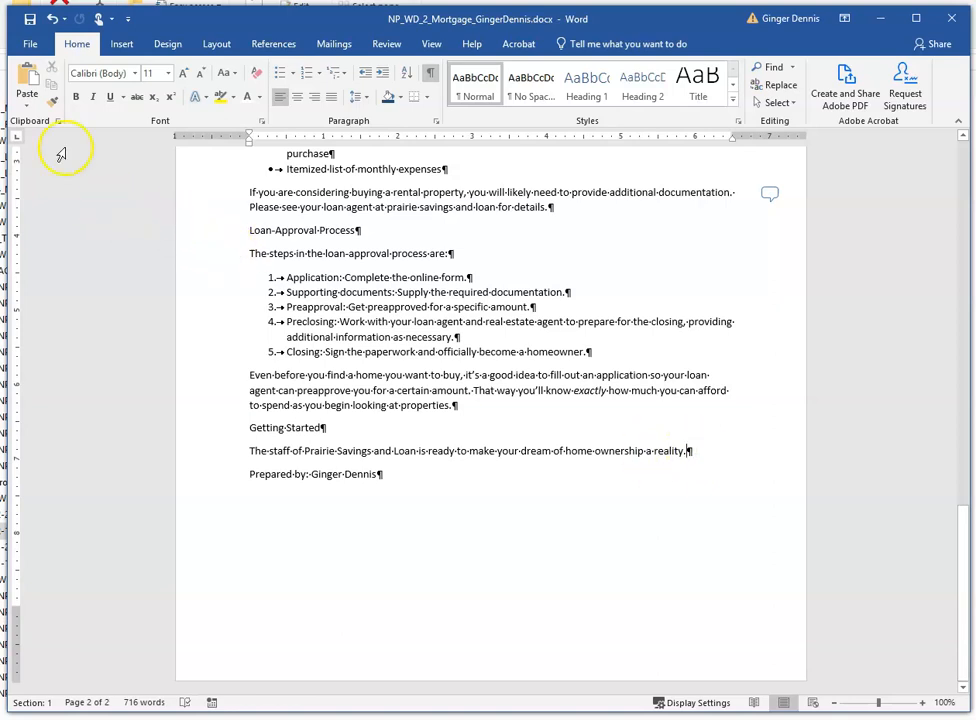
pyautogui.click(28, 78)
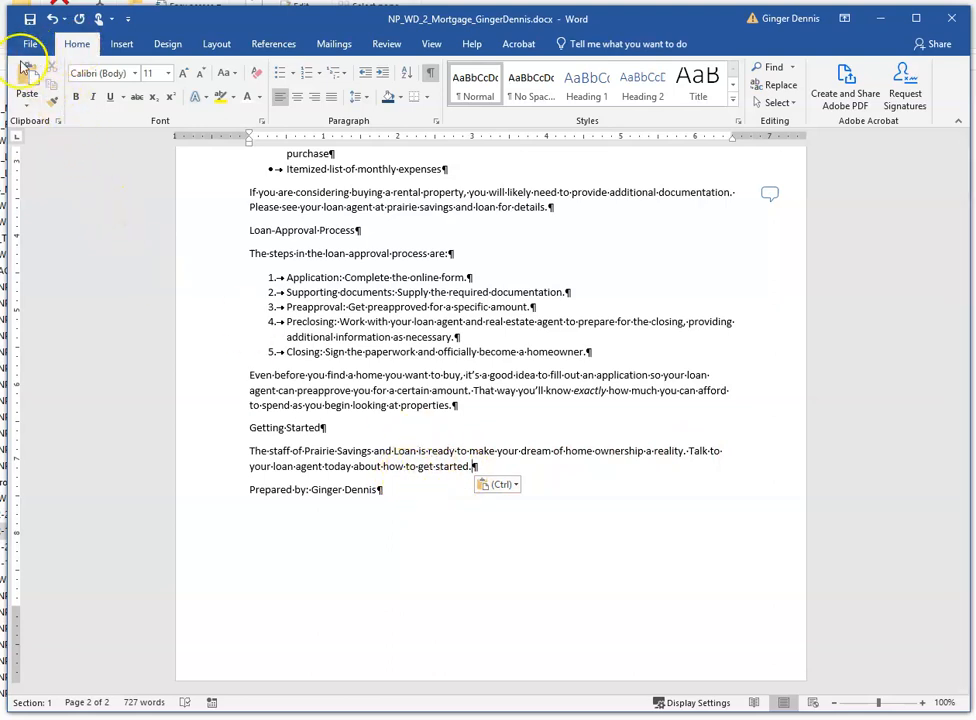
# - Open the Clipboard pane and copy the sentence "That way you'll know exactly how much you can afford to spend as you begin looking at properties."
pyautogui.click(59, 122)
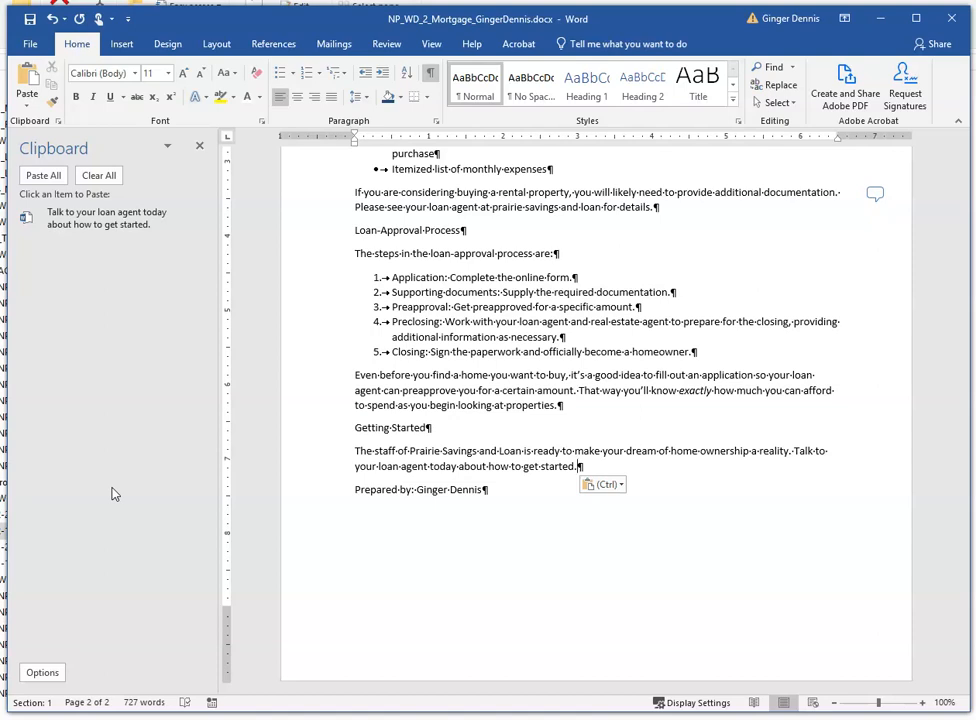
pyautogui.scroll(4, 542, 460)
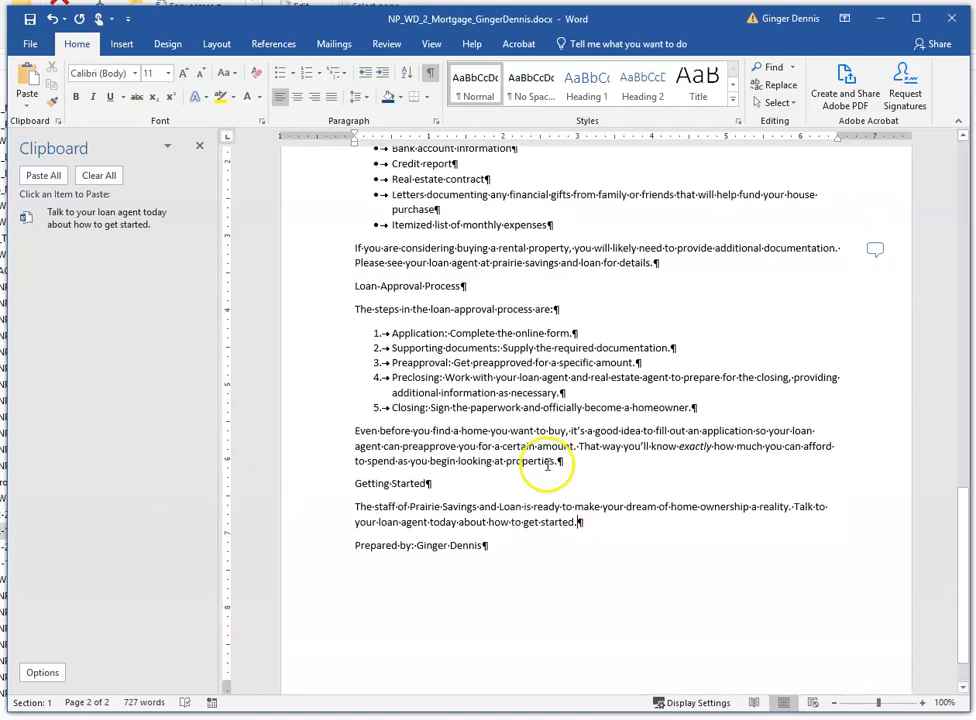
pyautogui.scroll(8, 547, 461)
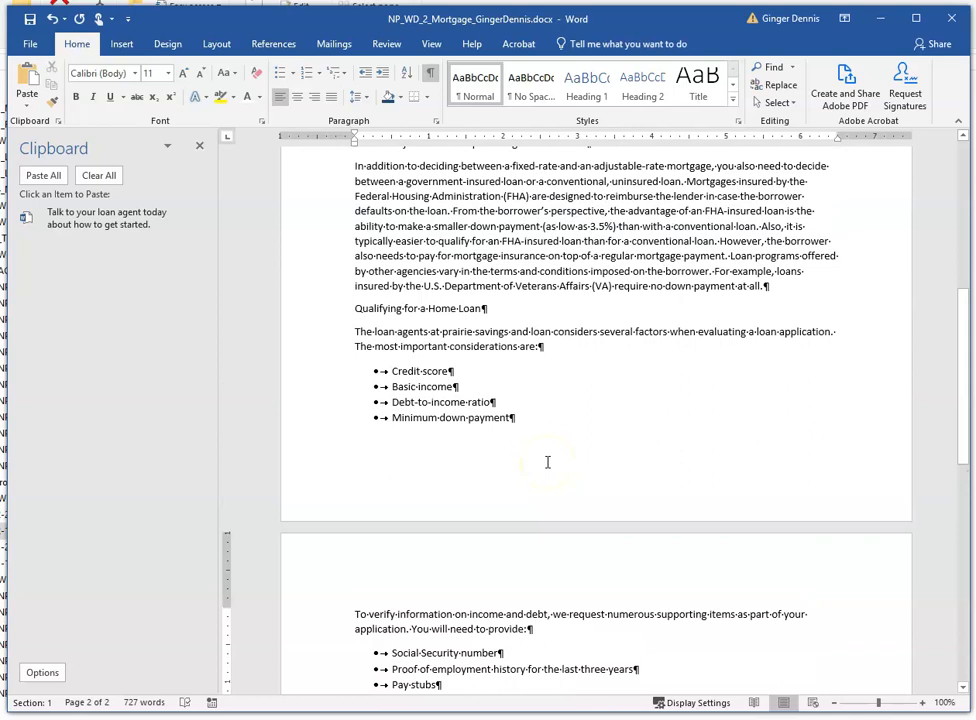
pyautogui.scroll(-11, 547, 461)
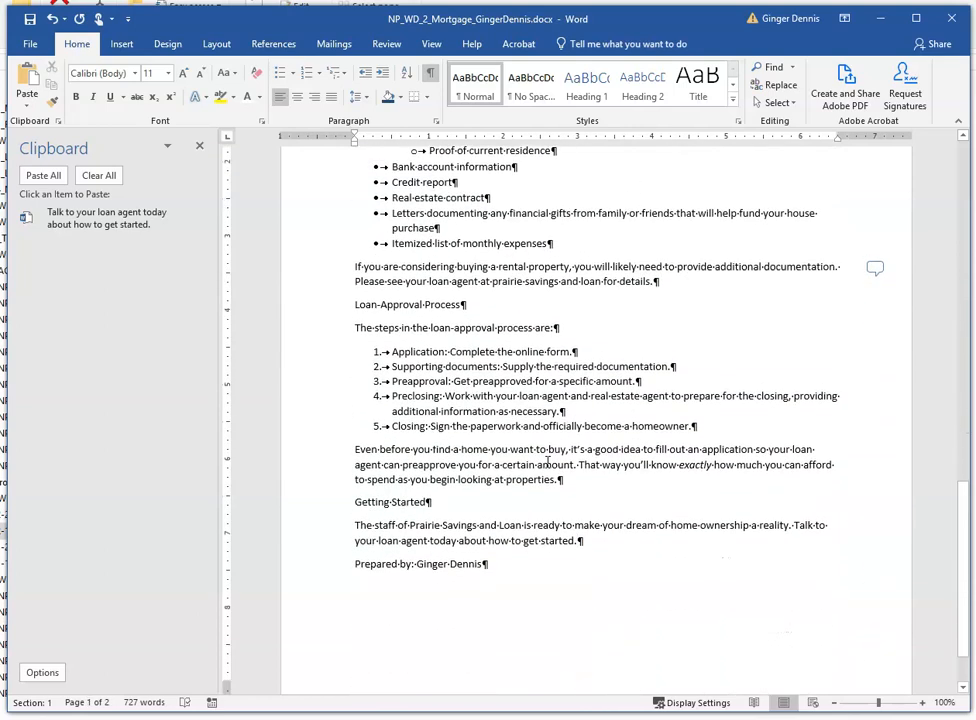
pyautogui.scroll(-1, 547, 461)
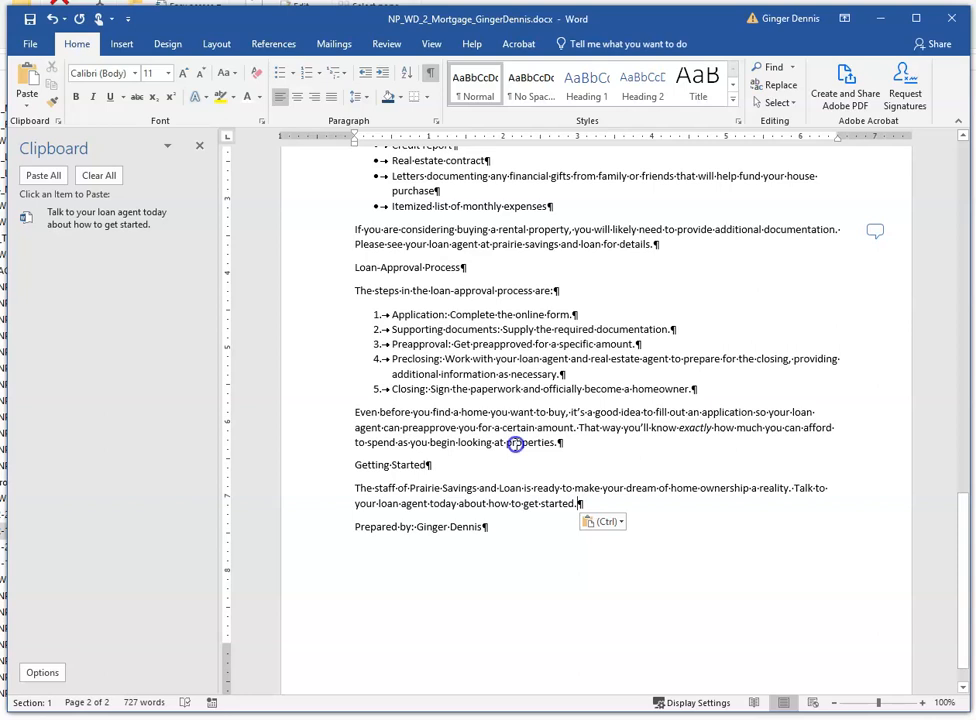
pyautogui.moveTo(515, 444); pyautogui.dragTo(578, 428)
pyautogui.hotkey('ctrl', 'c')
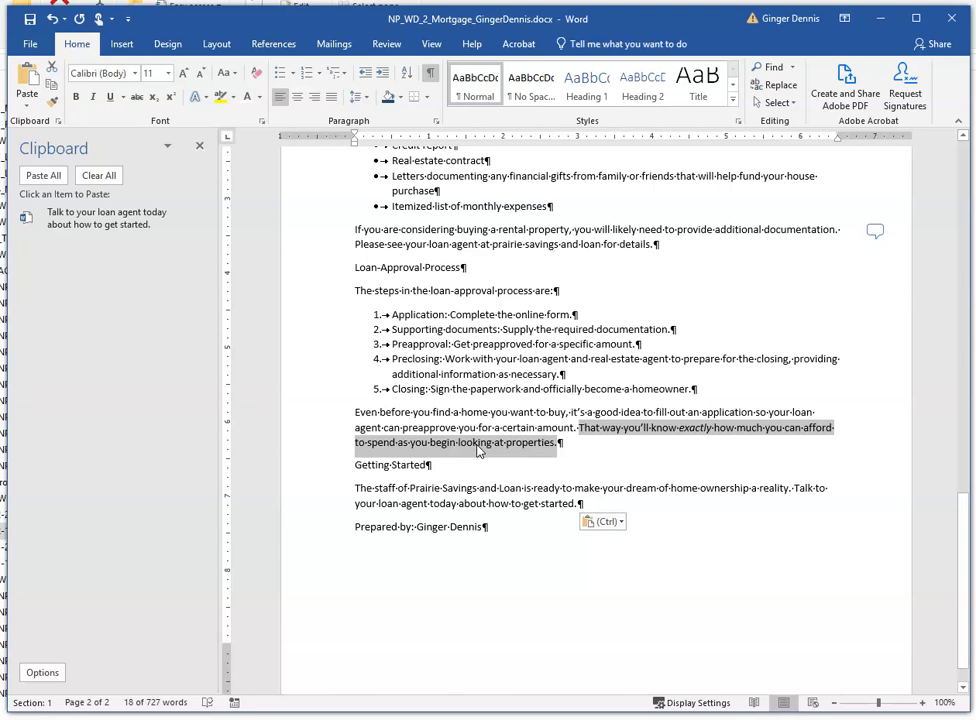
pyautogui.moveTo(516, 447); pyautogui.dragTo(545, 450)
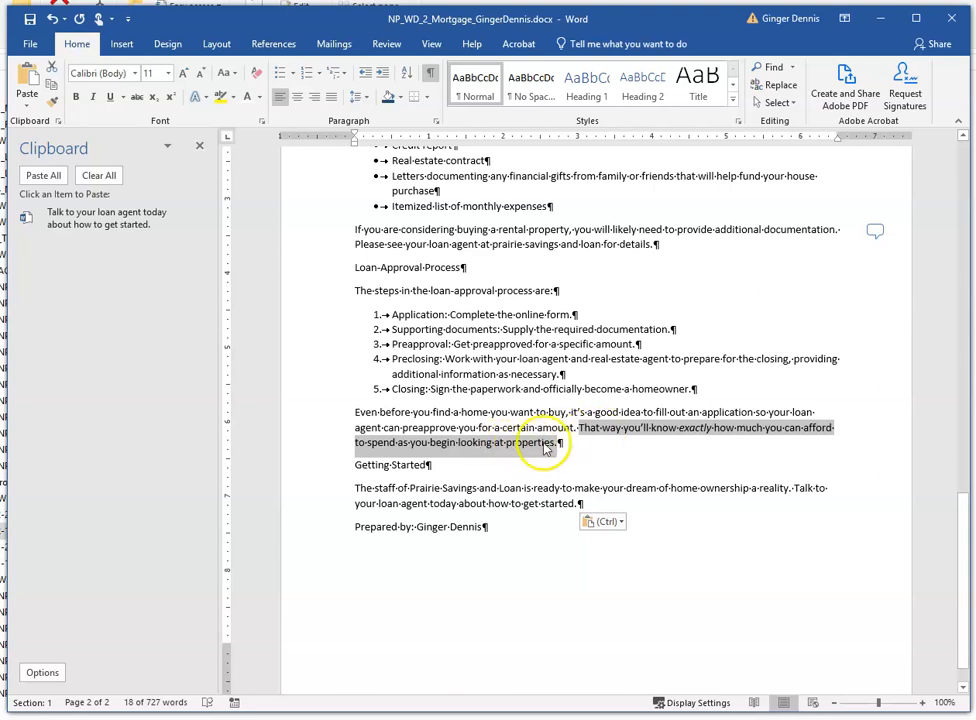
pyautogui.click(51, 88)
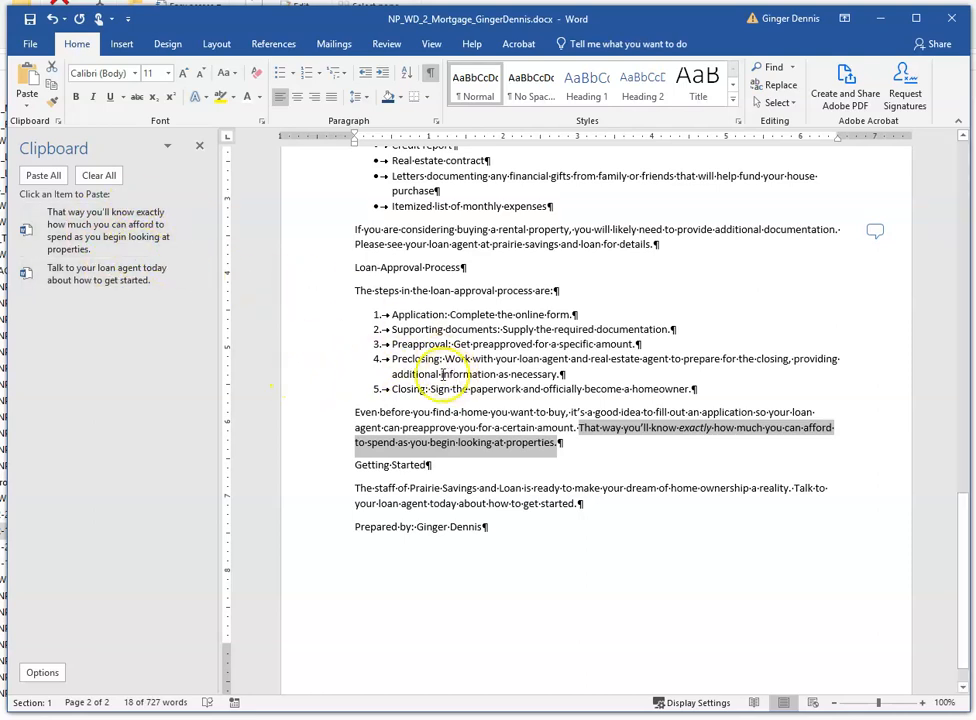
# - Create a new blank document and paste both Clipboard items on separate lines, the first as text only
pyautogui.click(30, 47)
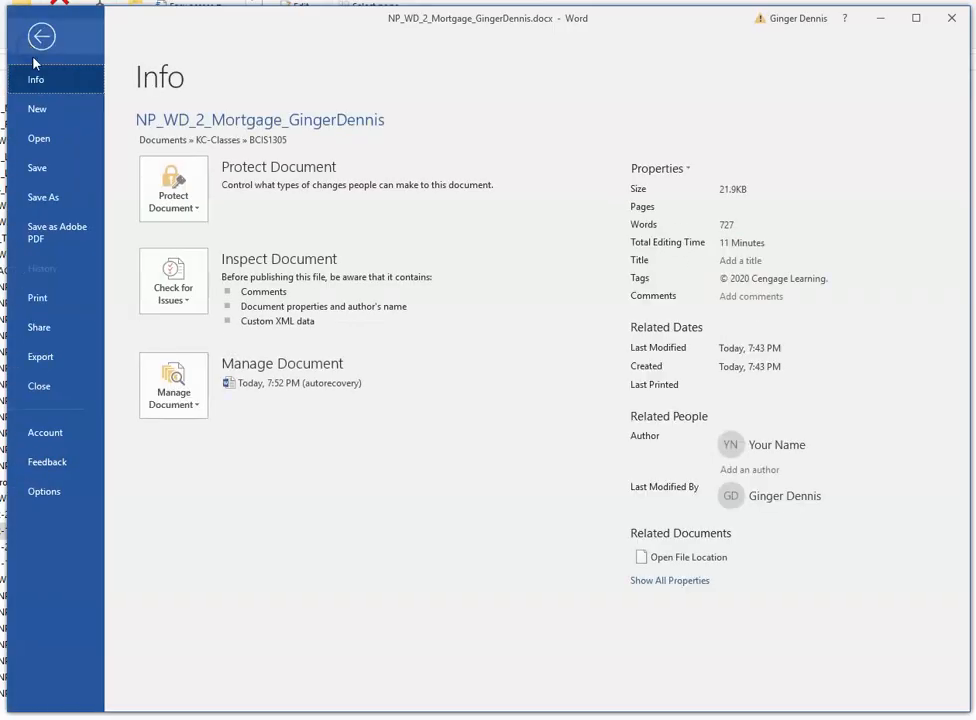
pyautogui.click(33, 112)
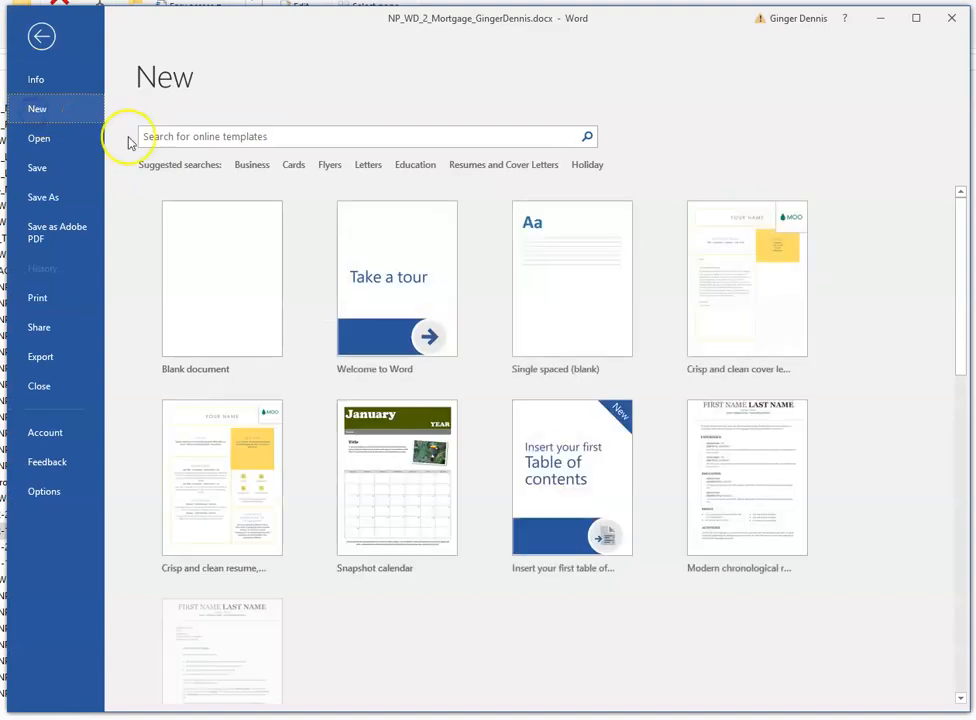
pyautogui.click(200, 264)
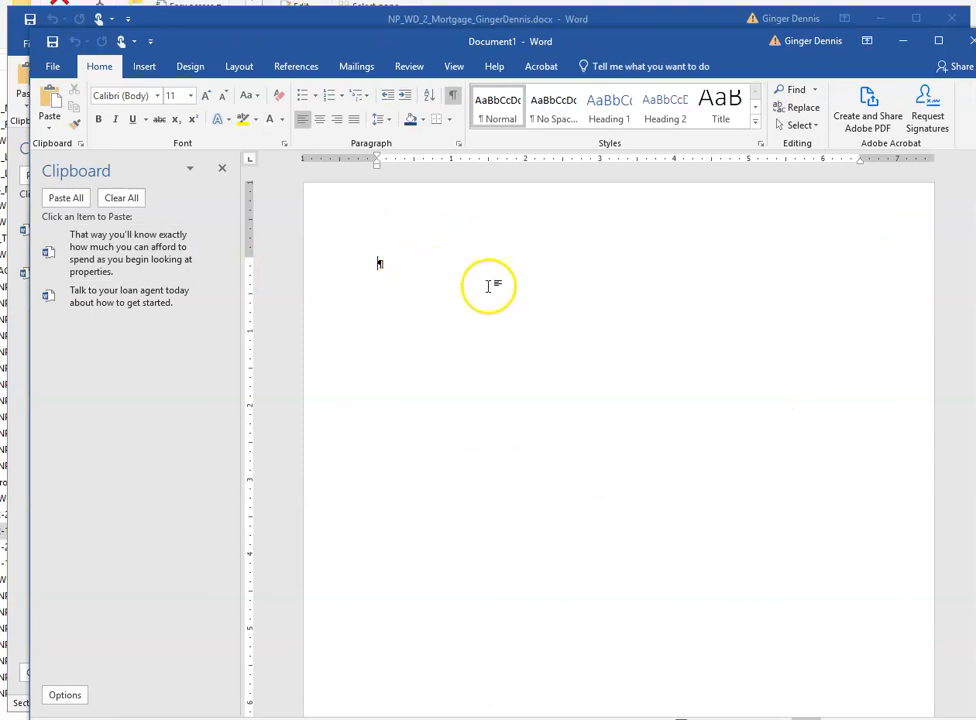
pyautogui.click(106, 260)
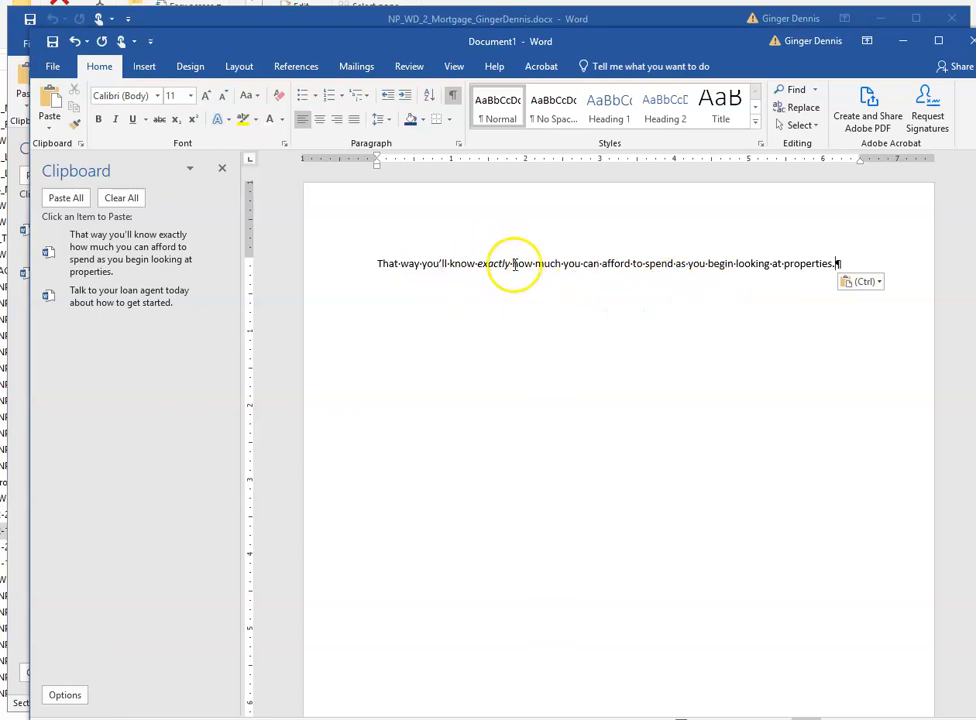
pyautogui.click(864, 283)
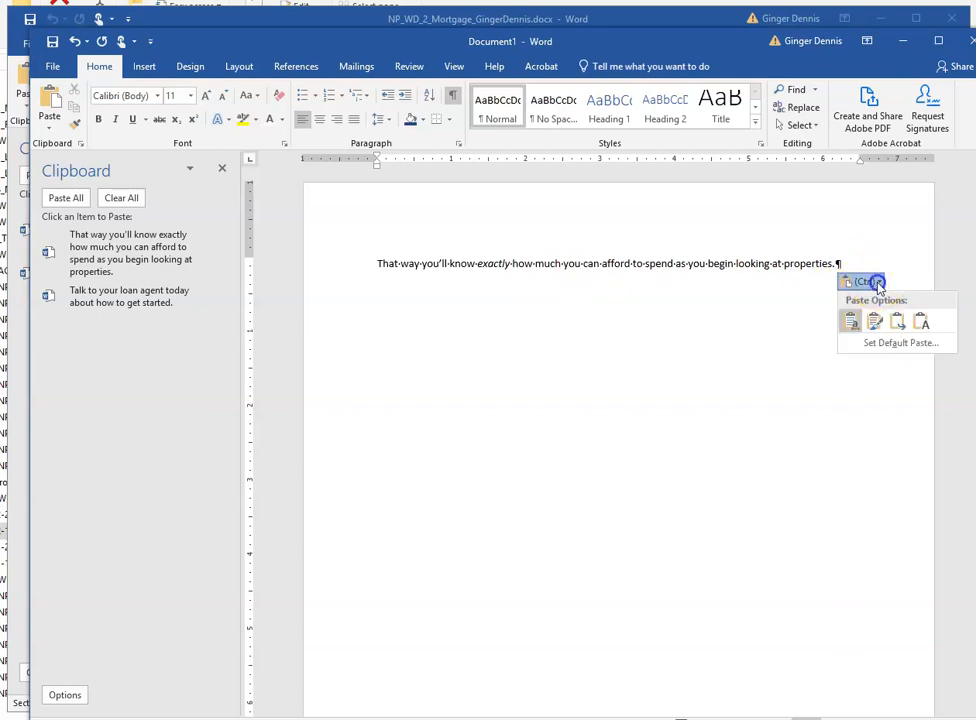
pyautogui.click(920, 326)
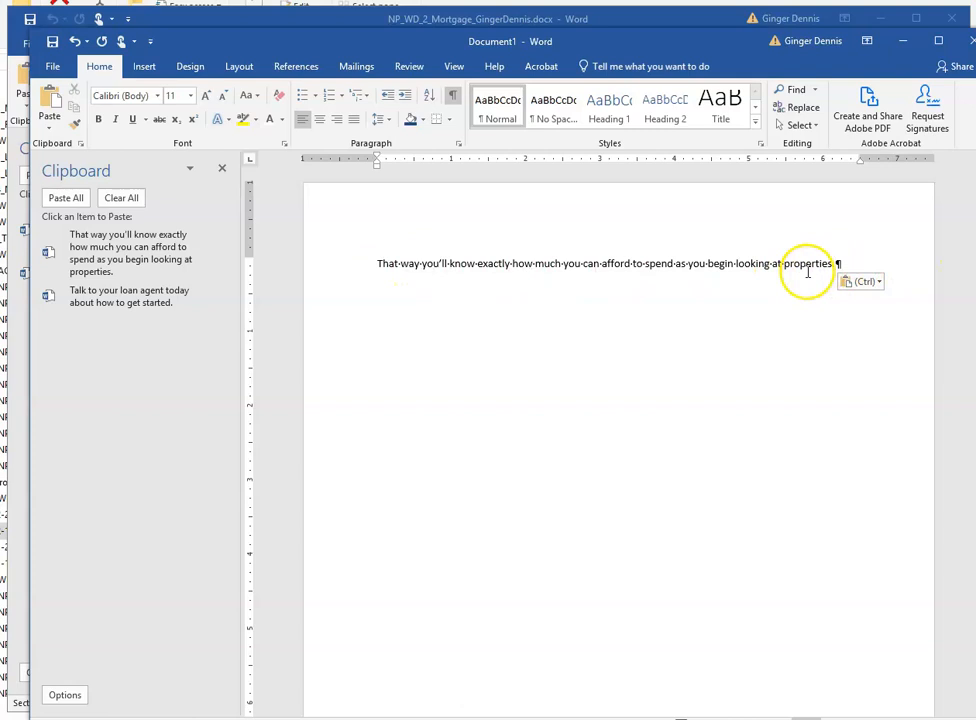
pyautogui.press('Return')
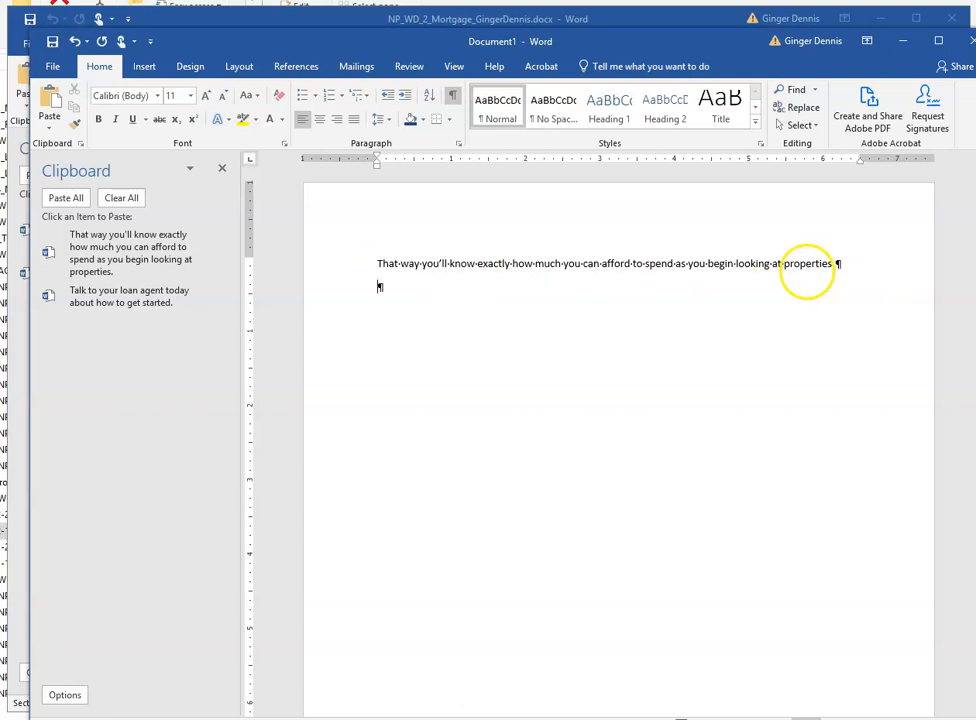
pyautogui.click(100, 296)
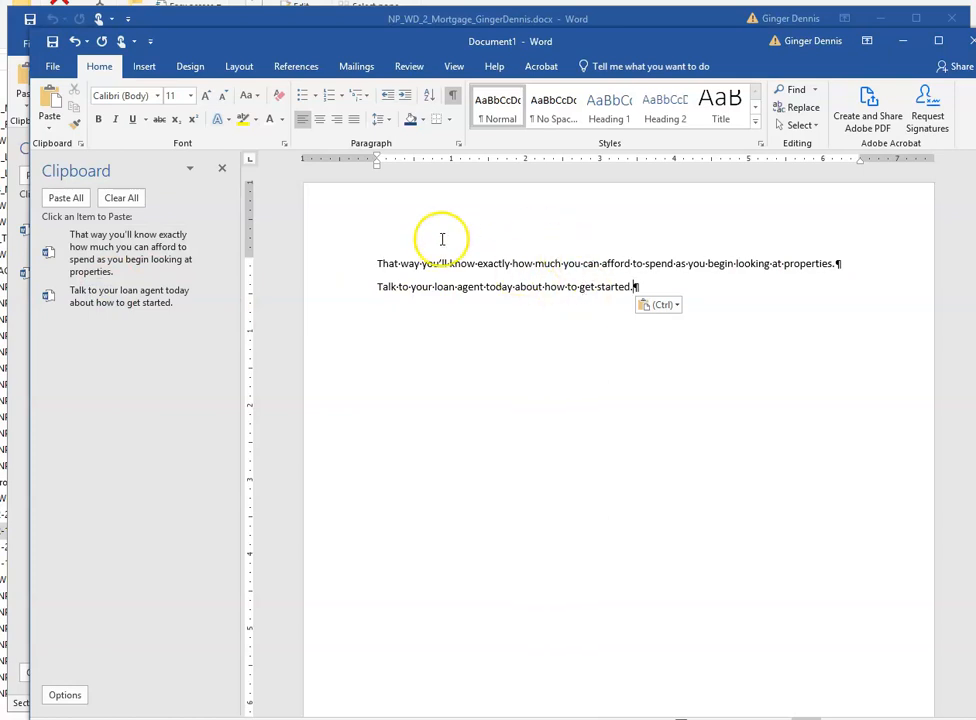
# - Save the new document as NP_WD_2_Handout in the BCIS1305 folder and close it
pyautogui.click(50, 66)
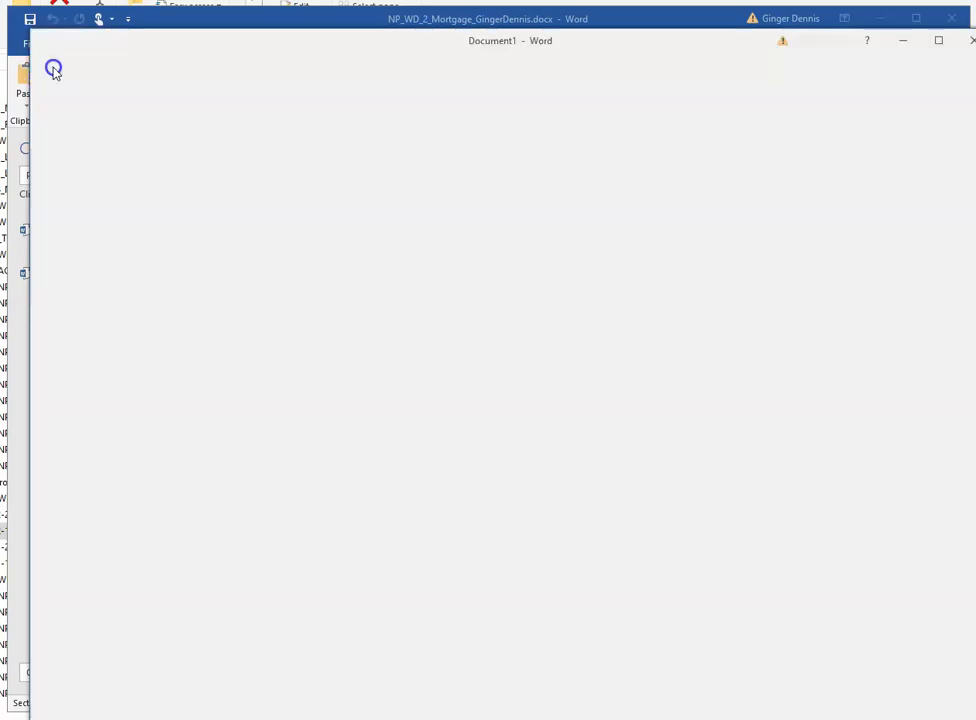
pyautogui.click(56, 222)
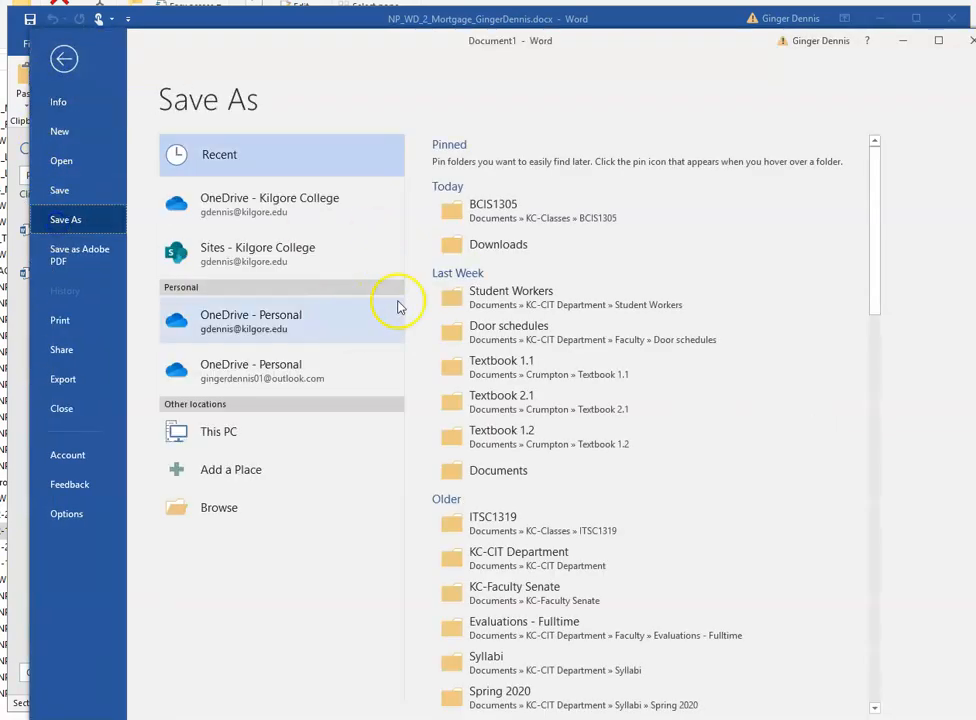
pyautogui.click(494, 208)
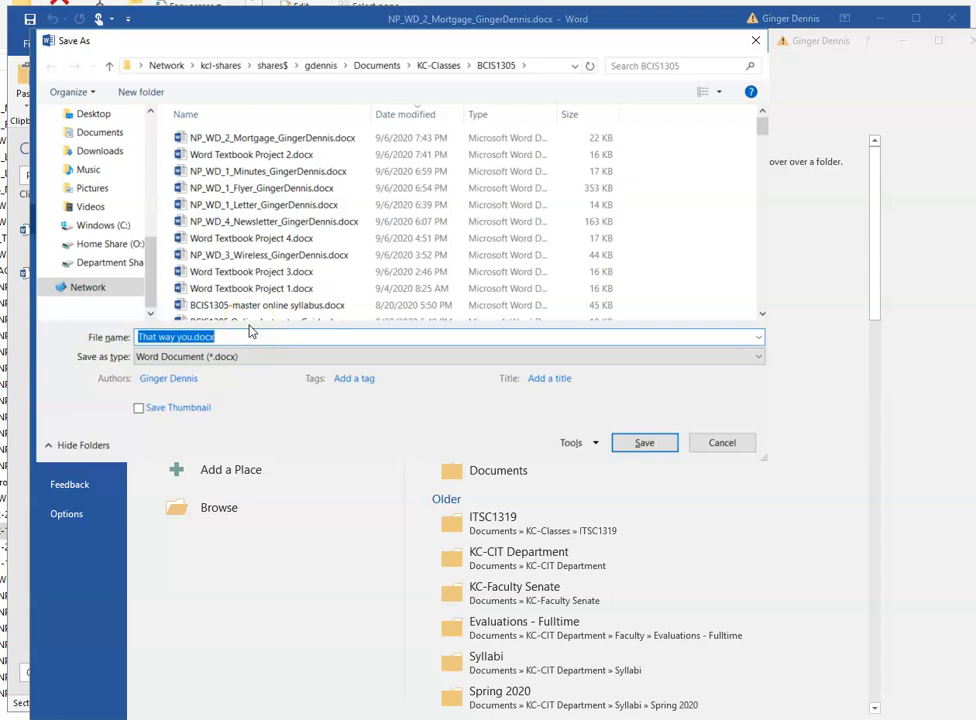
pyautogui.write('N')
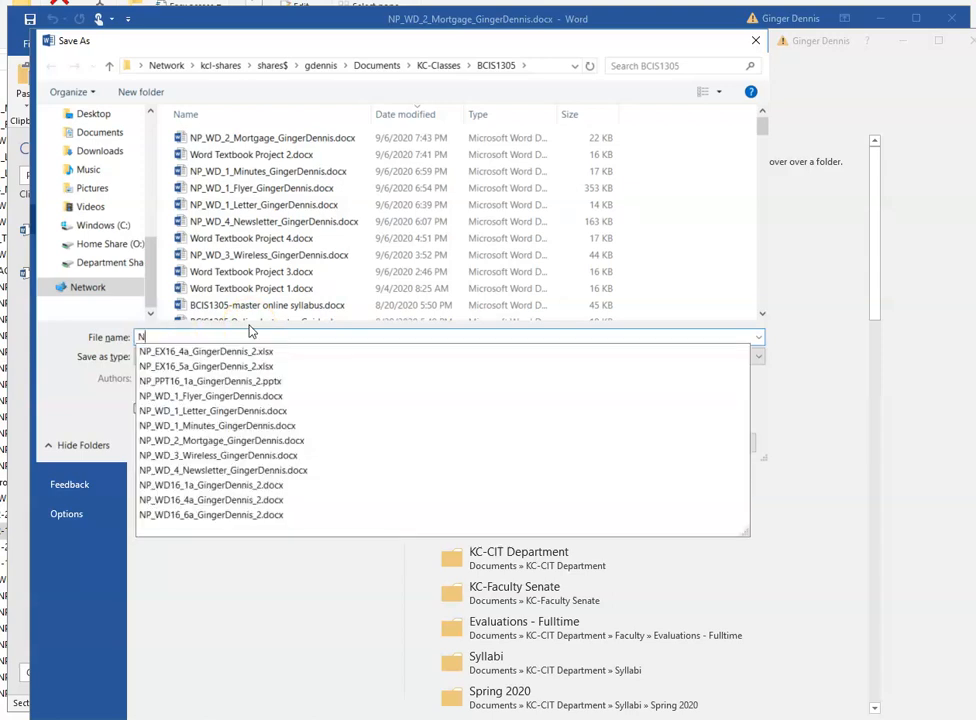
pyautogui.write('P_WD')
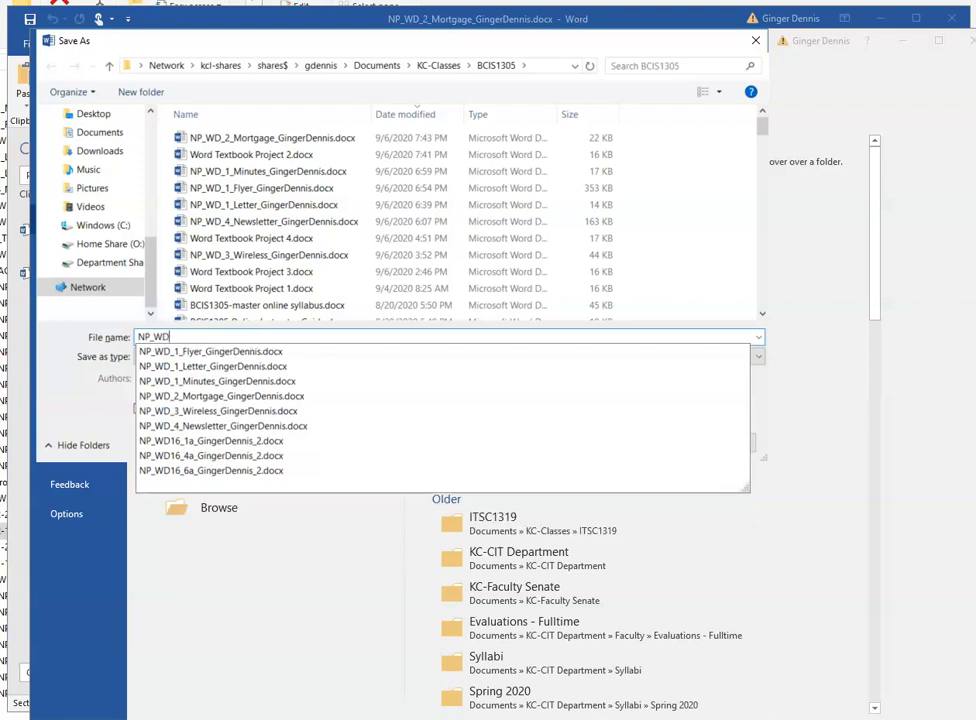
pyautogui.write('_2_Handout')
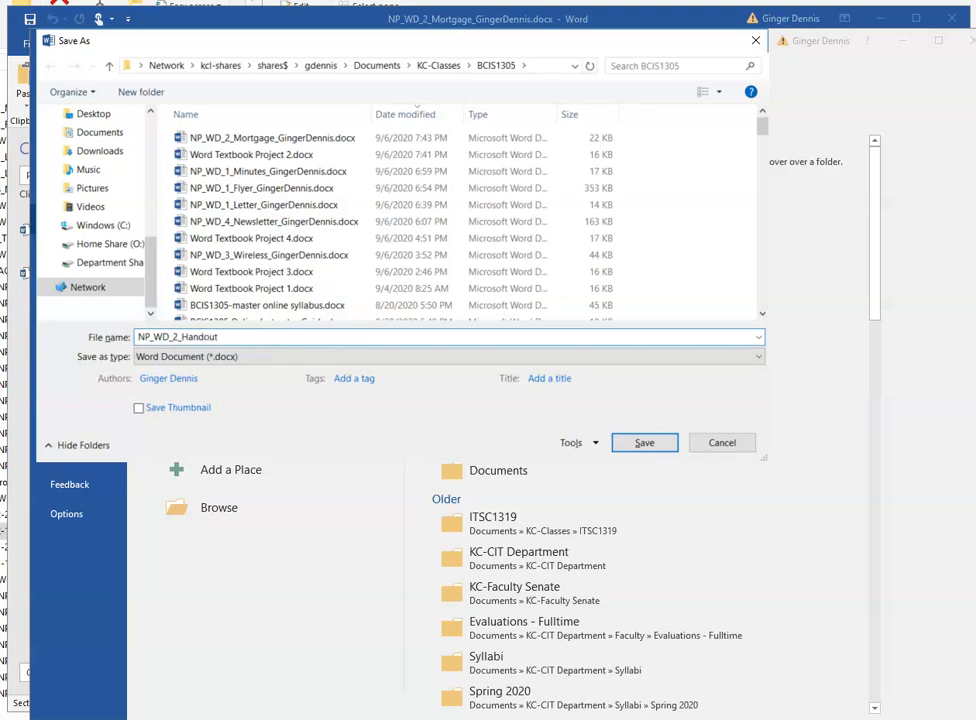
pyautogui.click(663, 441)
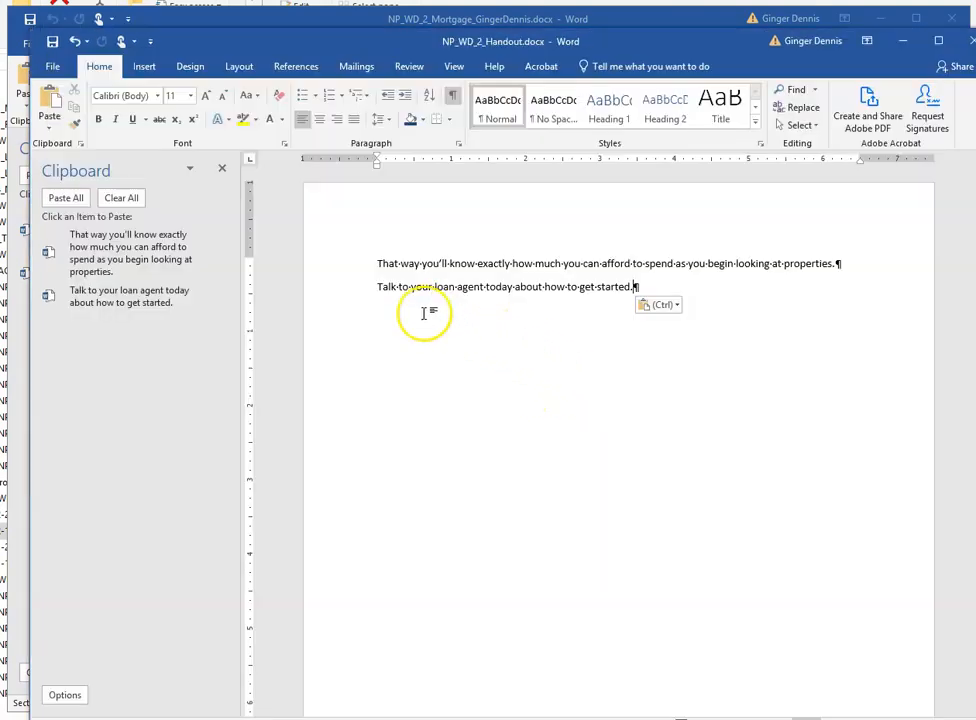
pyautogui.click(53, 68)
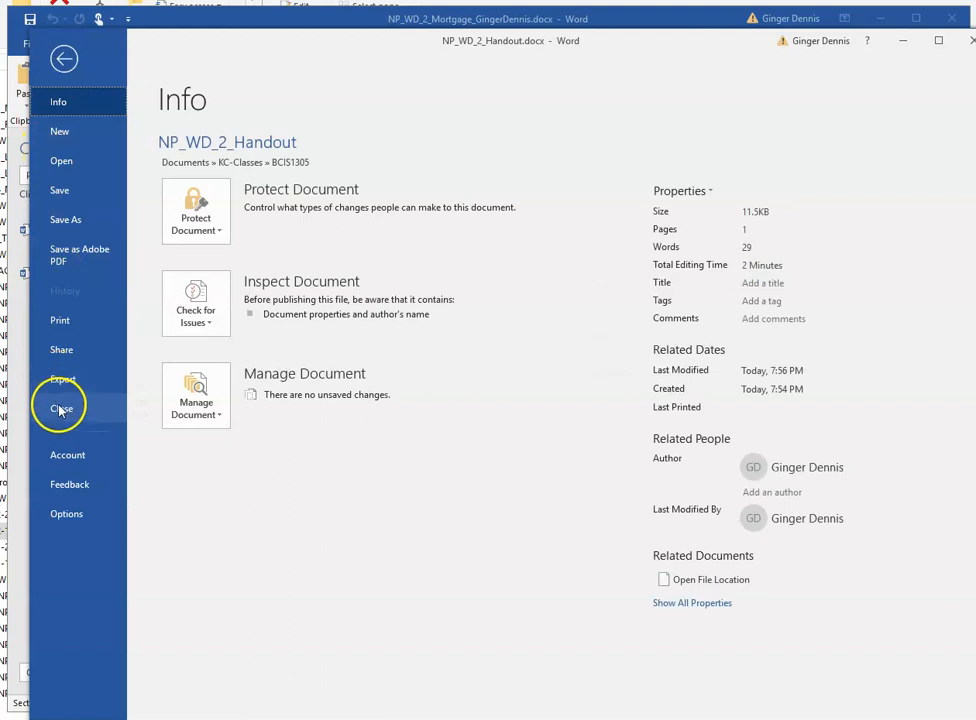
pyautogui.click(60, 409)
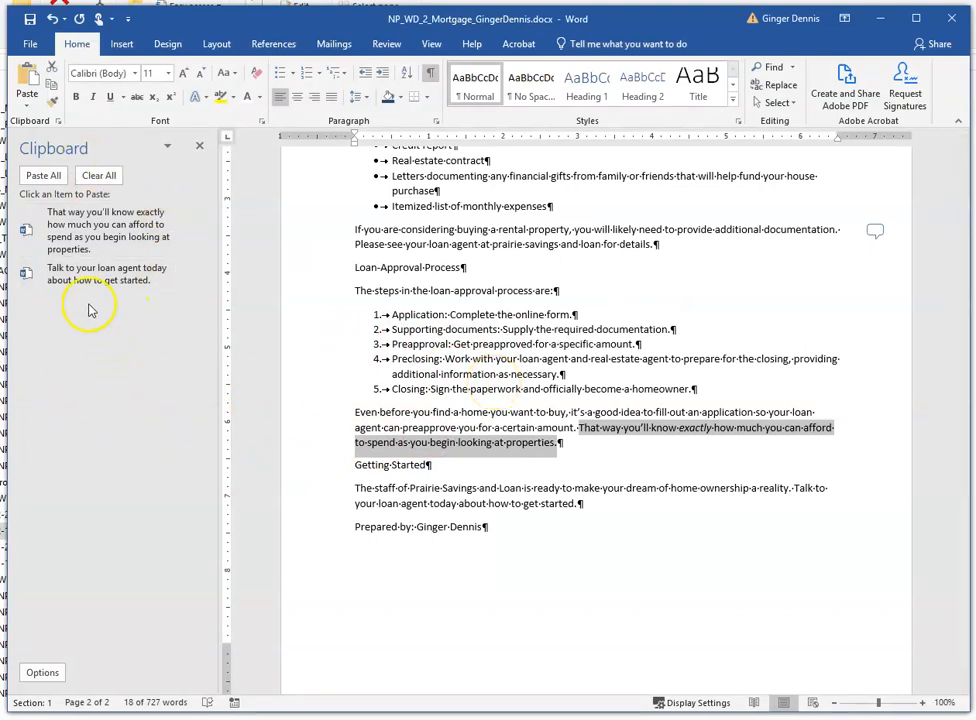
# - Clear all items from the Clipboard and close the Clipboard pane
pyautogui.click(98, 176)
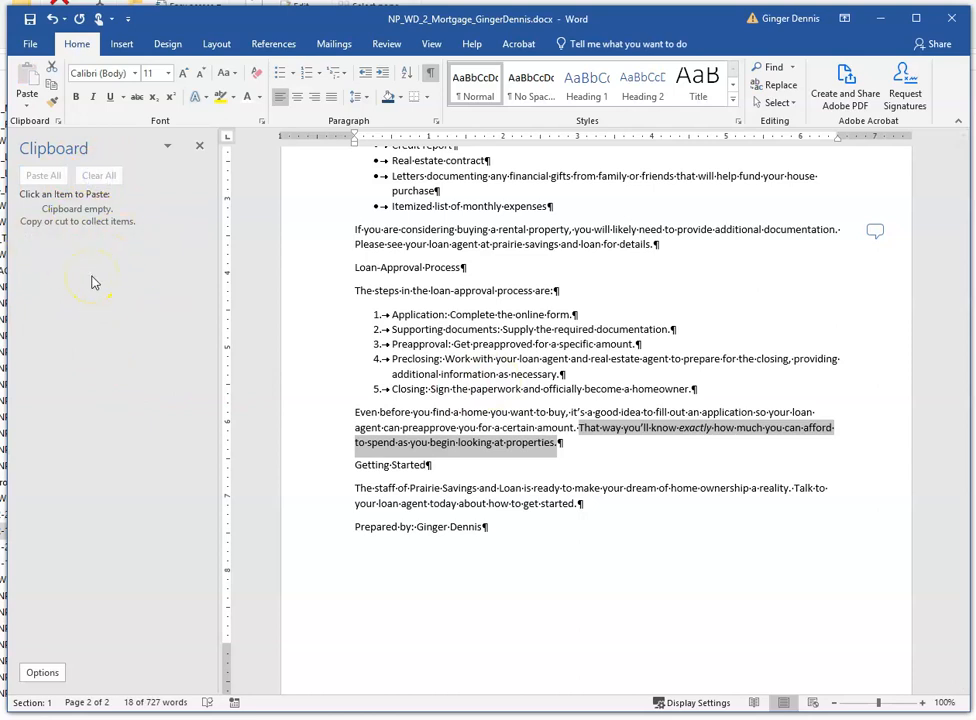
pyautogui.click(199, 145)
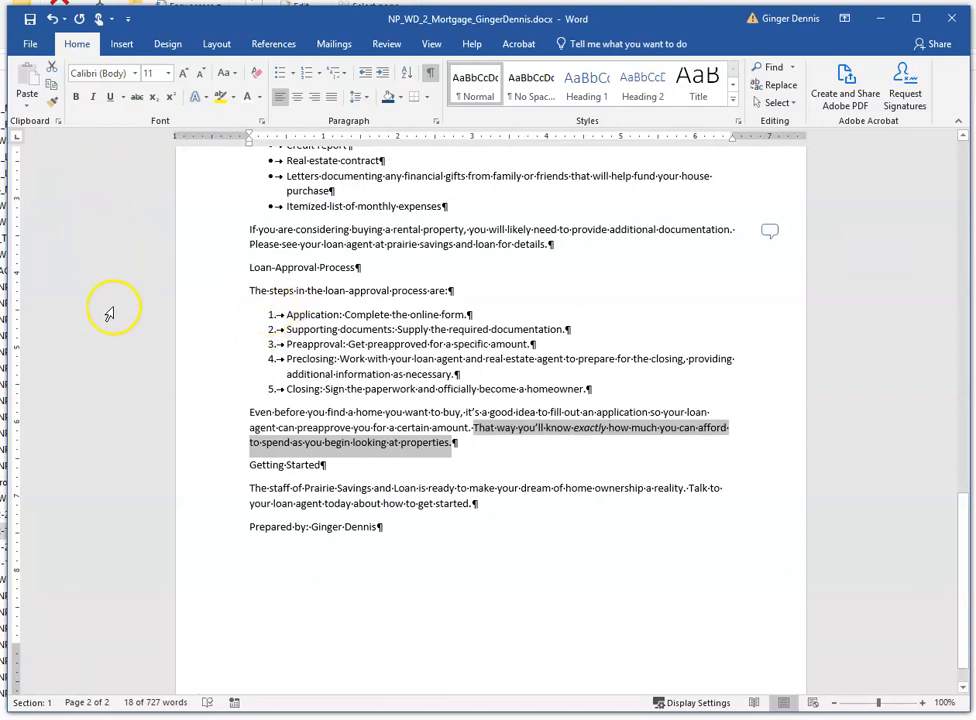
# - Search the fact sheet for "prairie savings and loan" in the Navigation pane
pyautogui.click(779, 74)
pyautogui.click(775, 70)
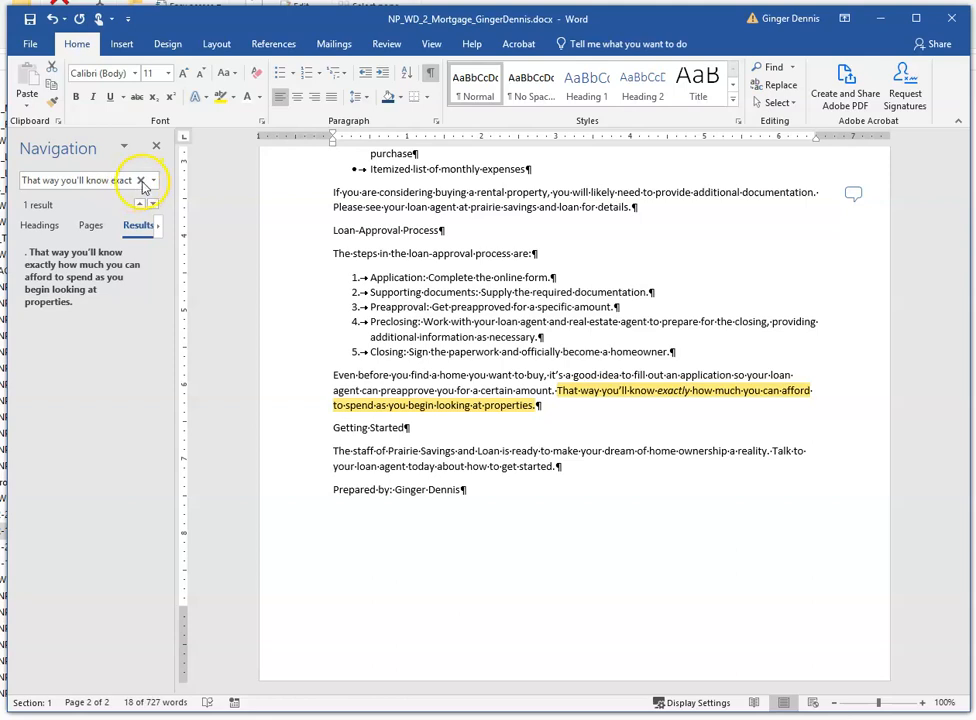
pyautogui.click(139, 184)
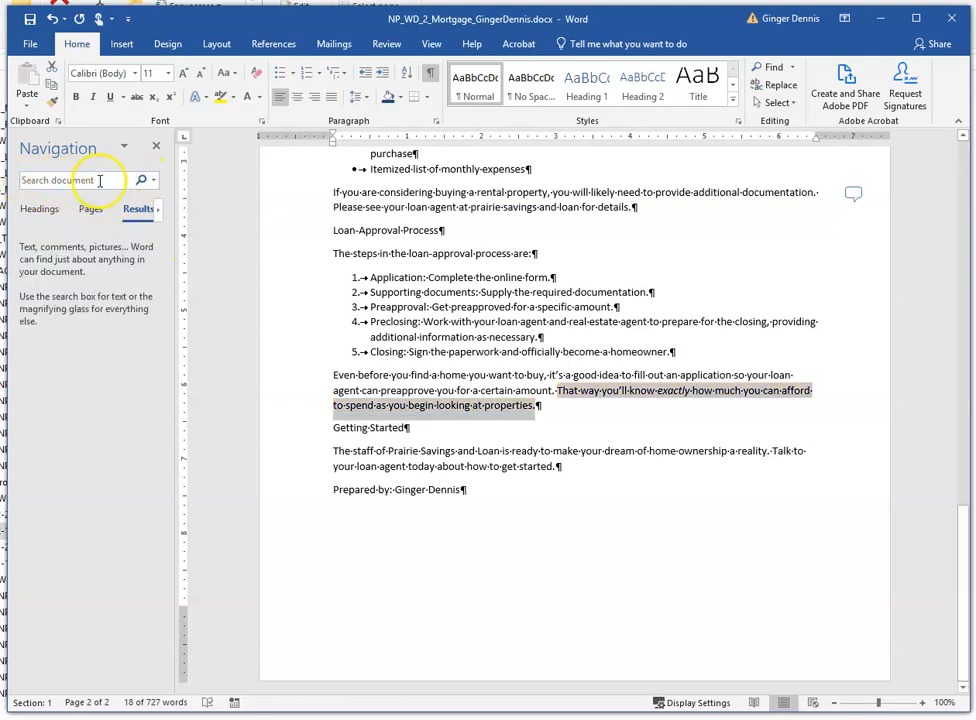
pyautogui.click(380, 376)
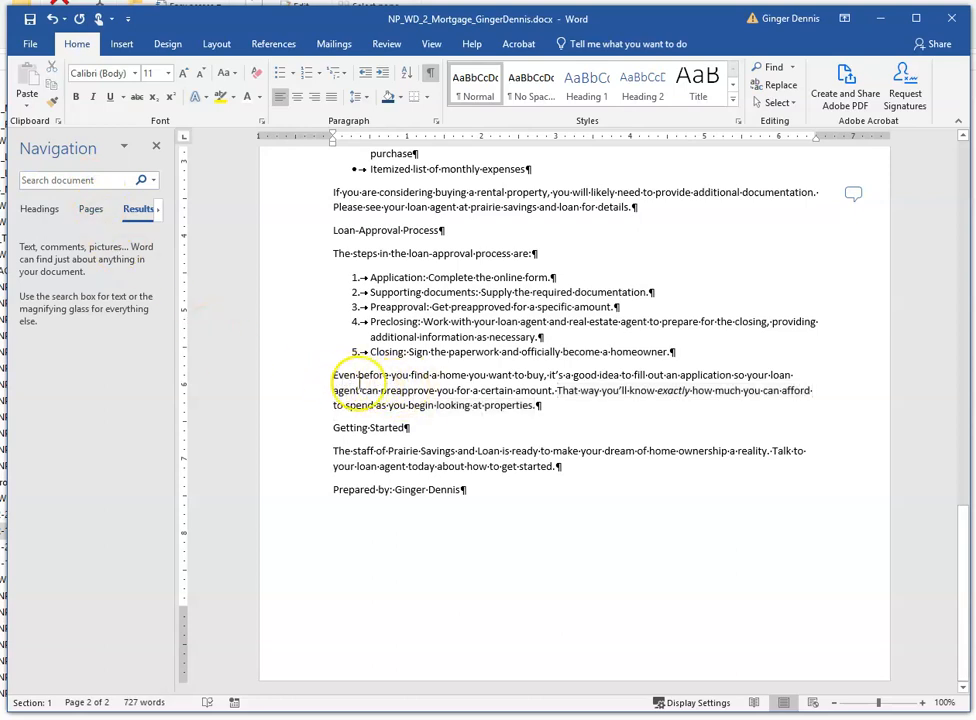
pyautogui.click(88, 212)
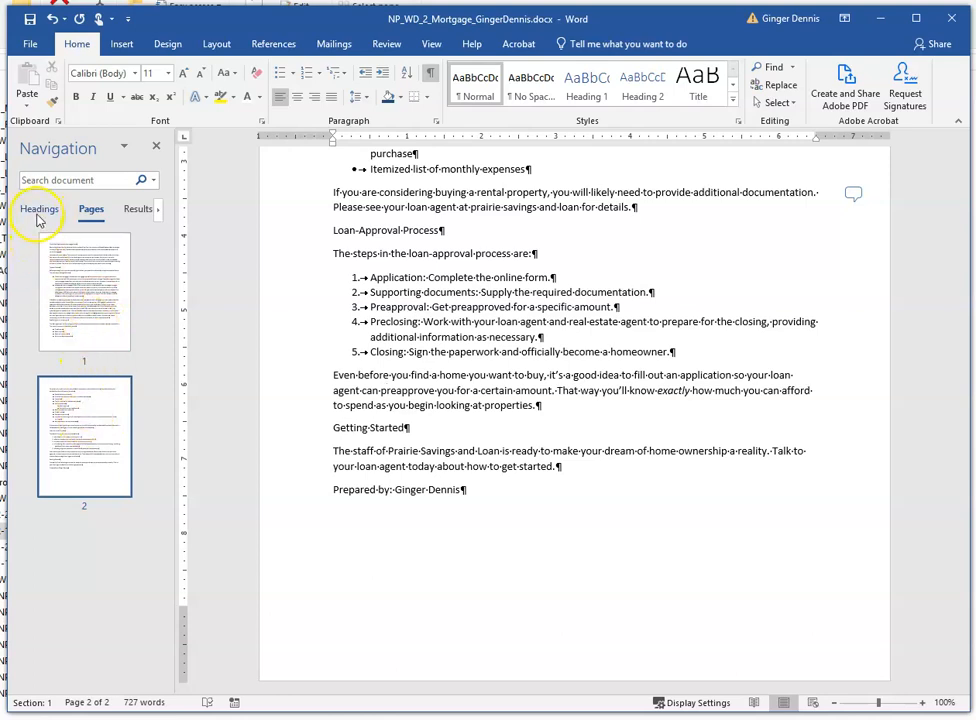
pyautogui.click(140, 212)
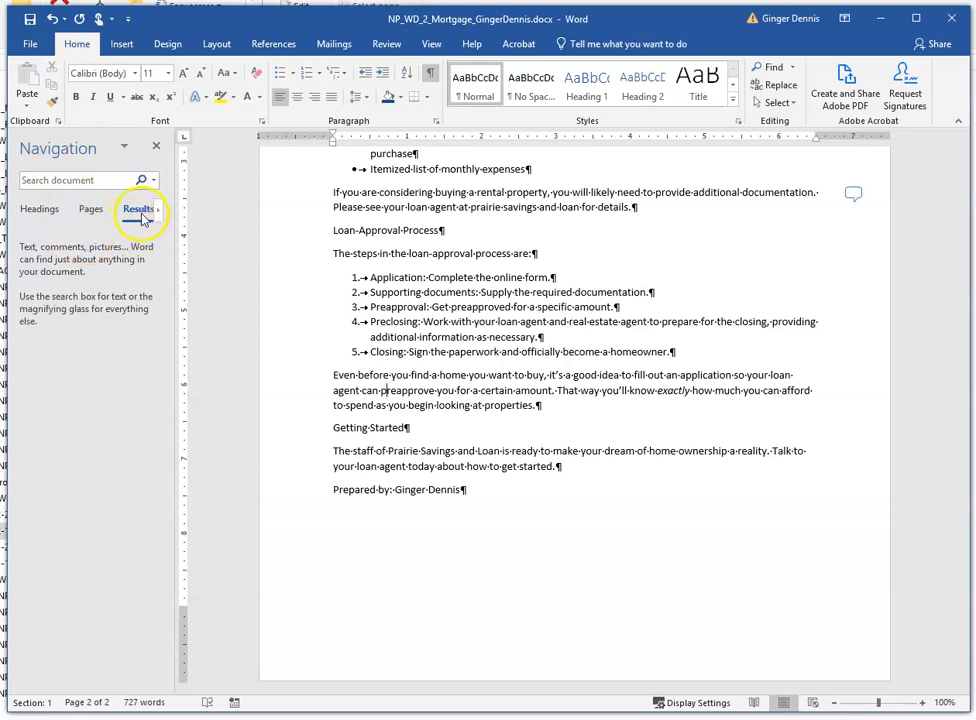
pyautogui.click(62, 182)
pyautogui.write('prairie savings and loan')
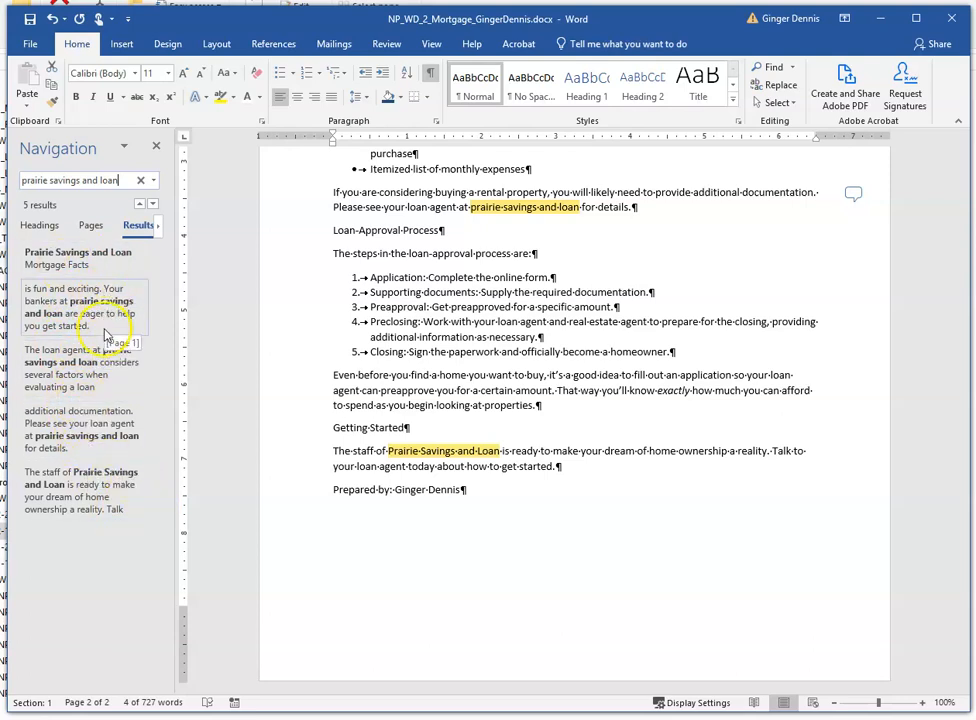
# - Turn on the Match case search option for the Navigation pane search
pyautogui.click(153, 181)
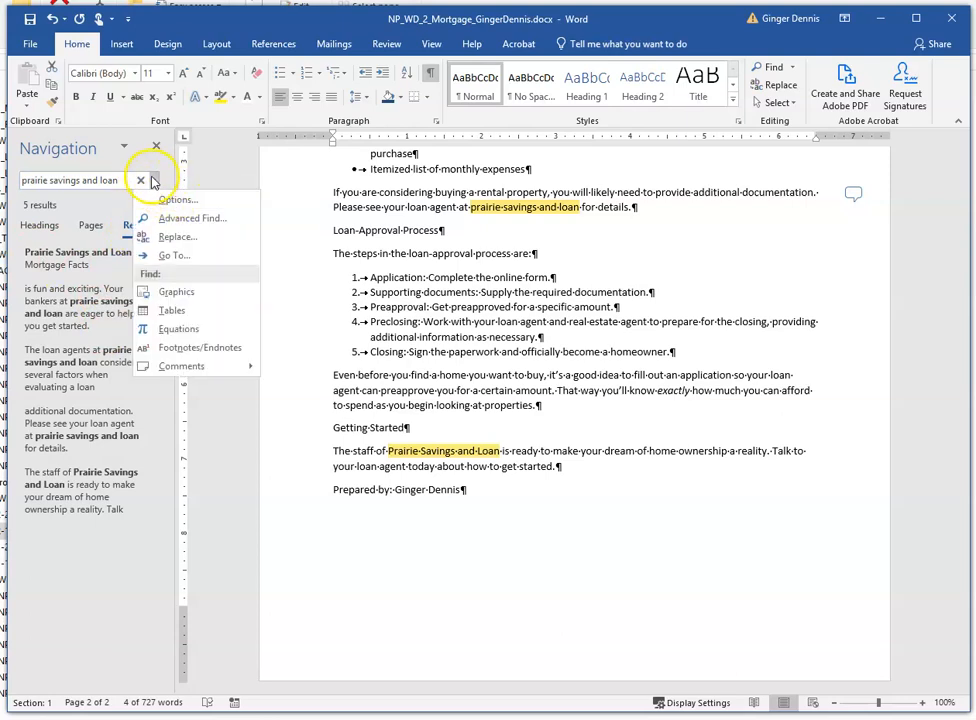
pyautogui.click(165, 198)
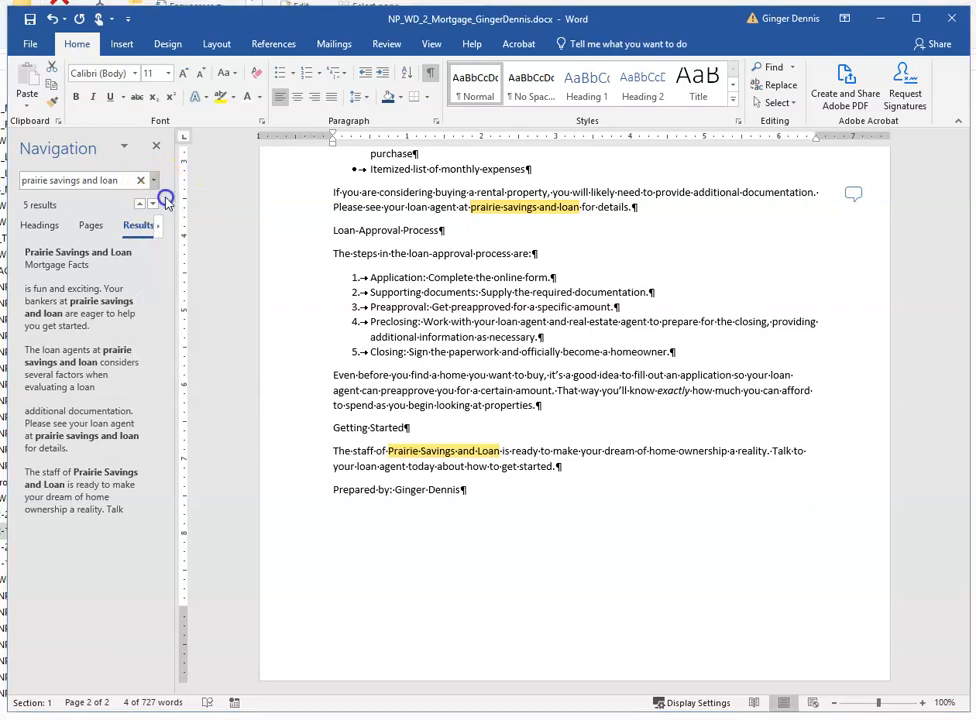
pyautogui.click(295, 296)
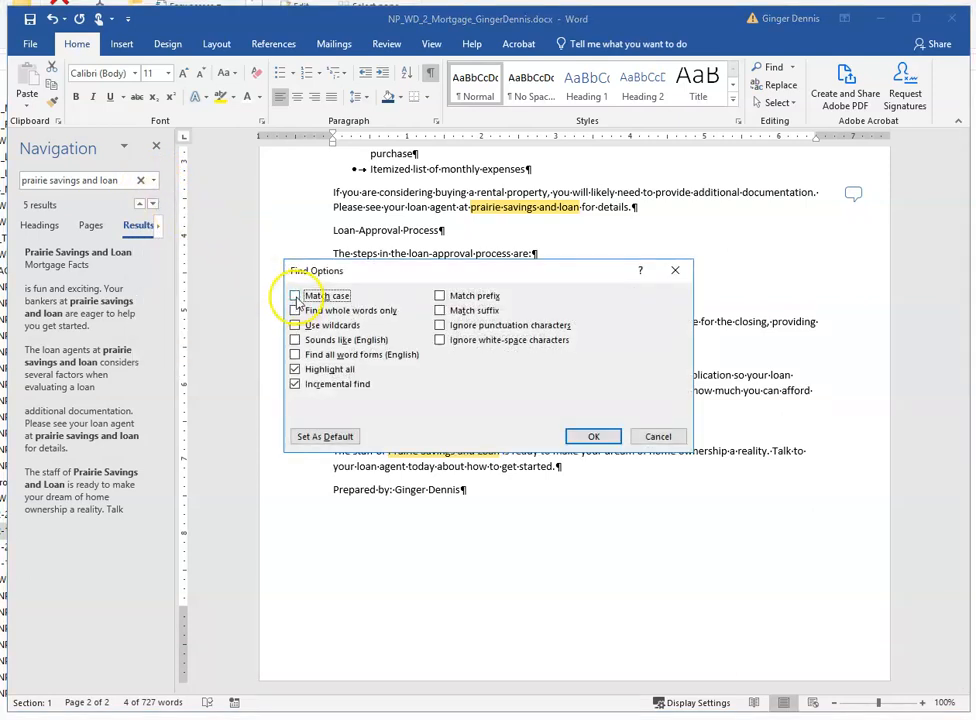
pyautogui.click(590, 436)
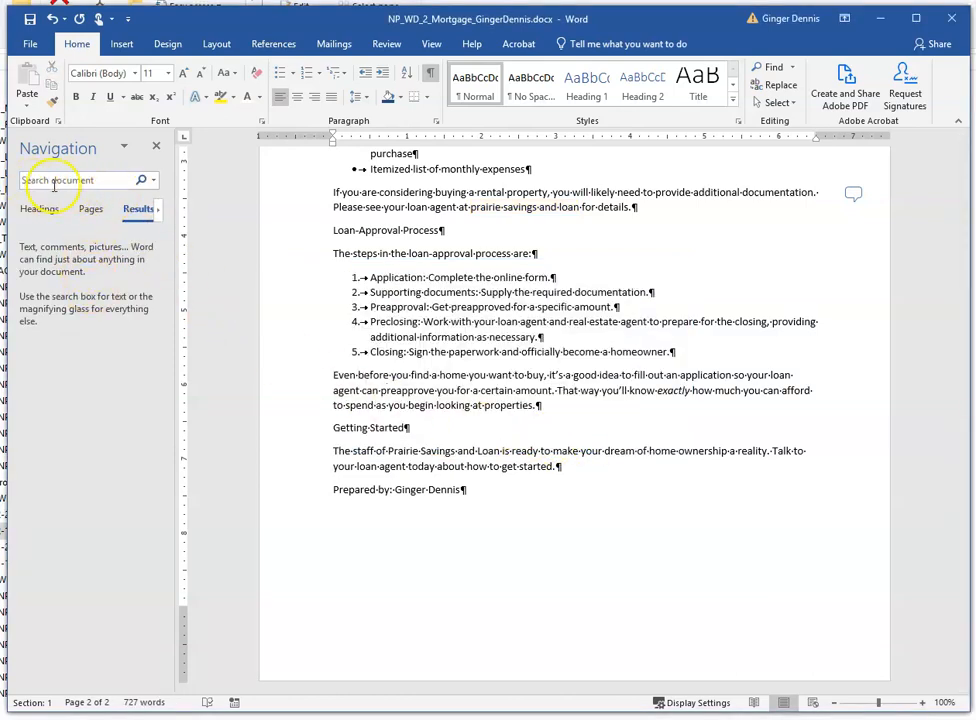
# - Search again for "prairie savings and loan" with case matching and step through each search result
pyautogui.click(75, 181)
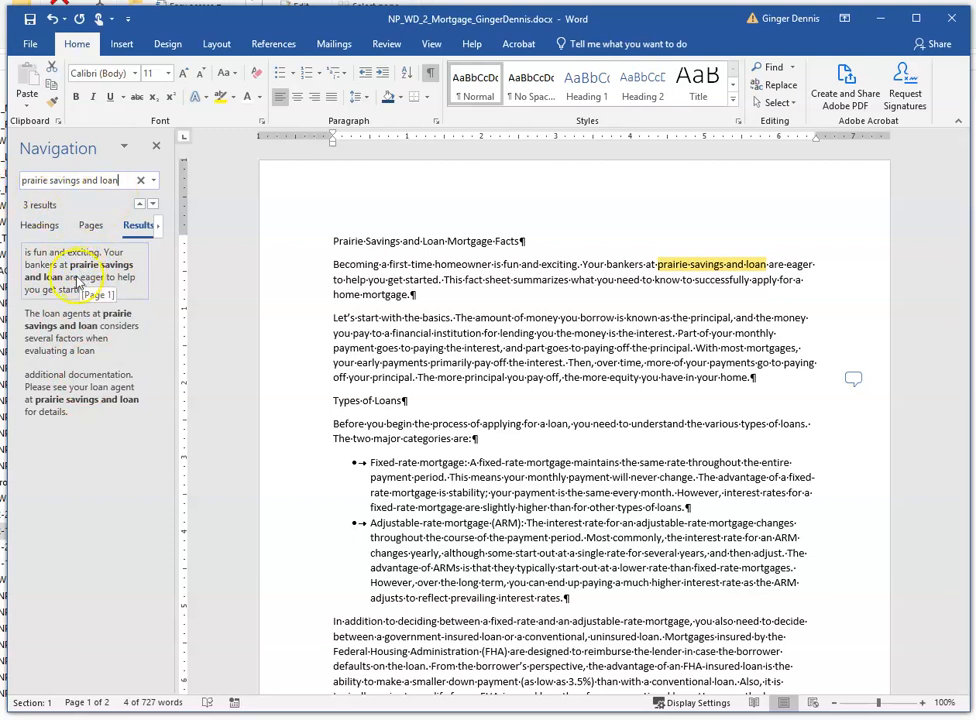
pyautogui.click(153, 206)
pyautogui.click(153, 206)
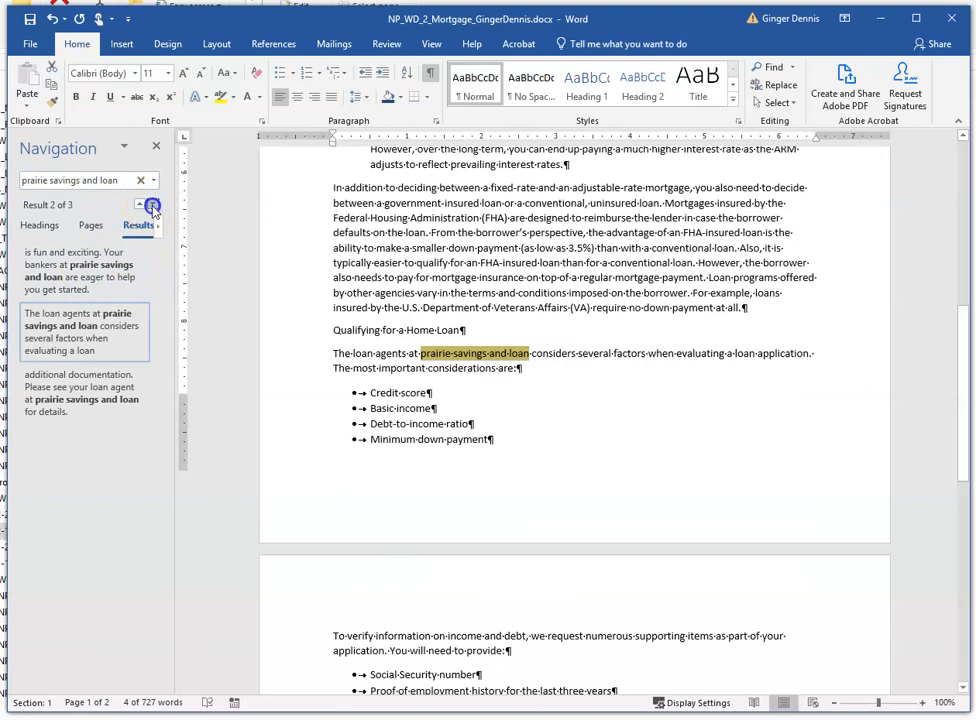
pyautogui.click(153, 206)
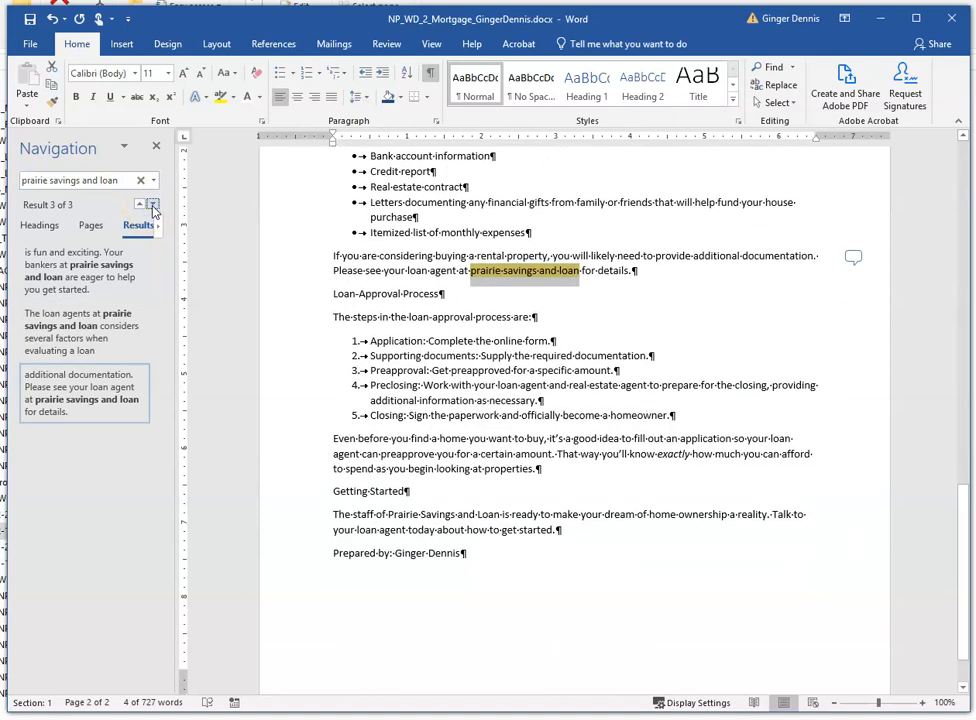
pyautogui.click(46, 268)
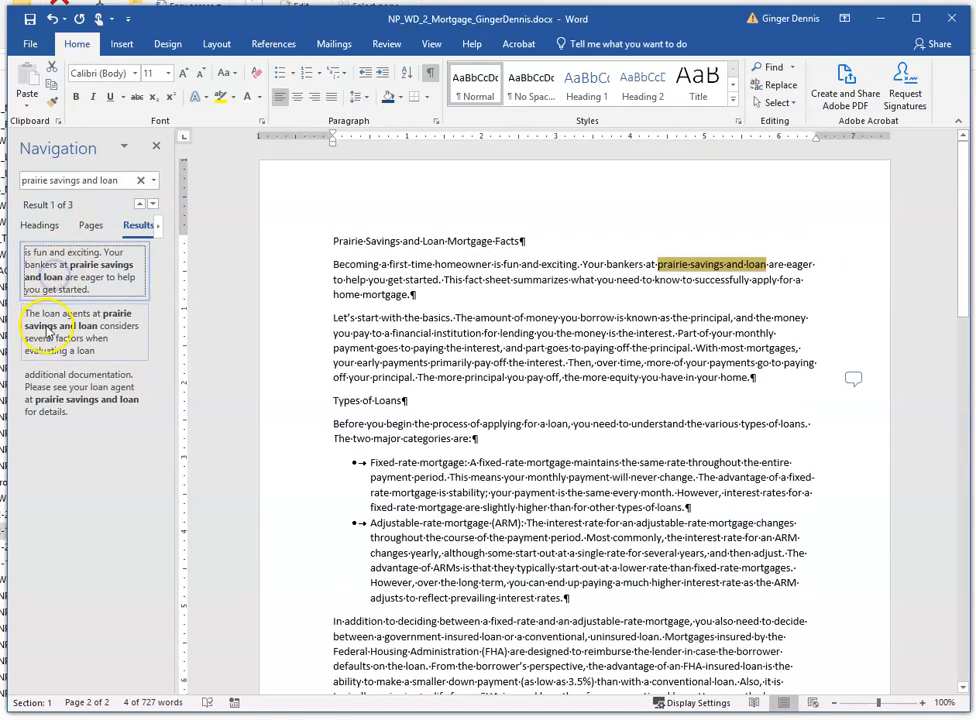
pyautogui.click(45, 325)
pyautogui.click(38, 395)
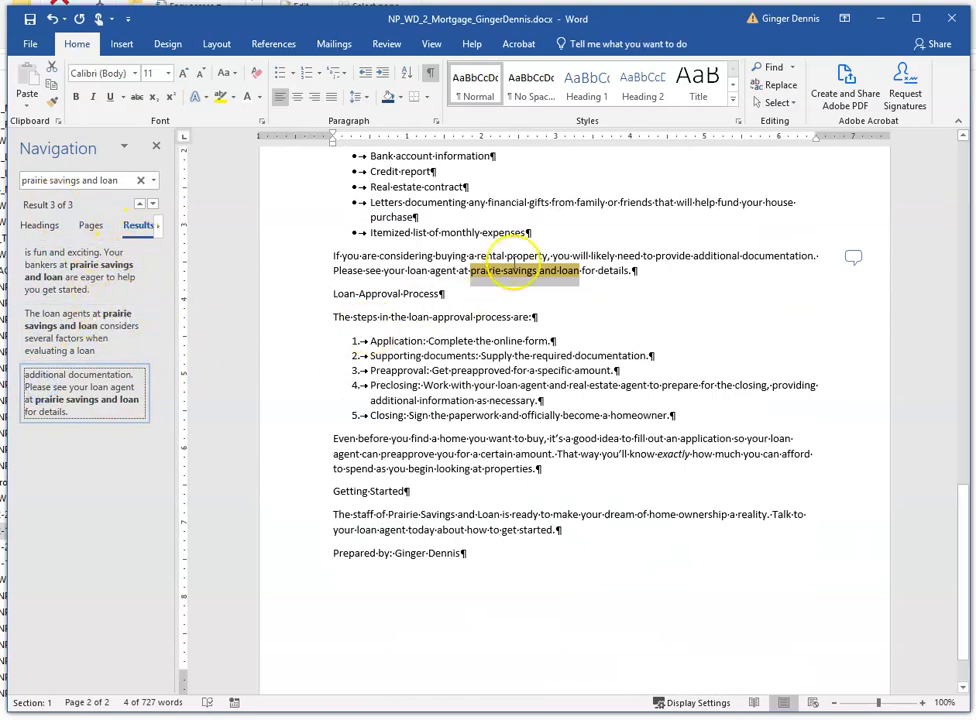
# - Replace each lowercase "prairie savings and loan" with "Prairie Savings and Loan" one occurrence at a time, then close the dialog
pyautogui.click(155, 182)
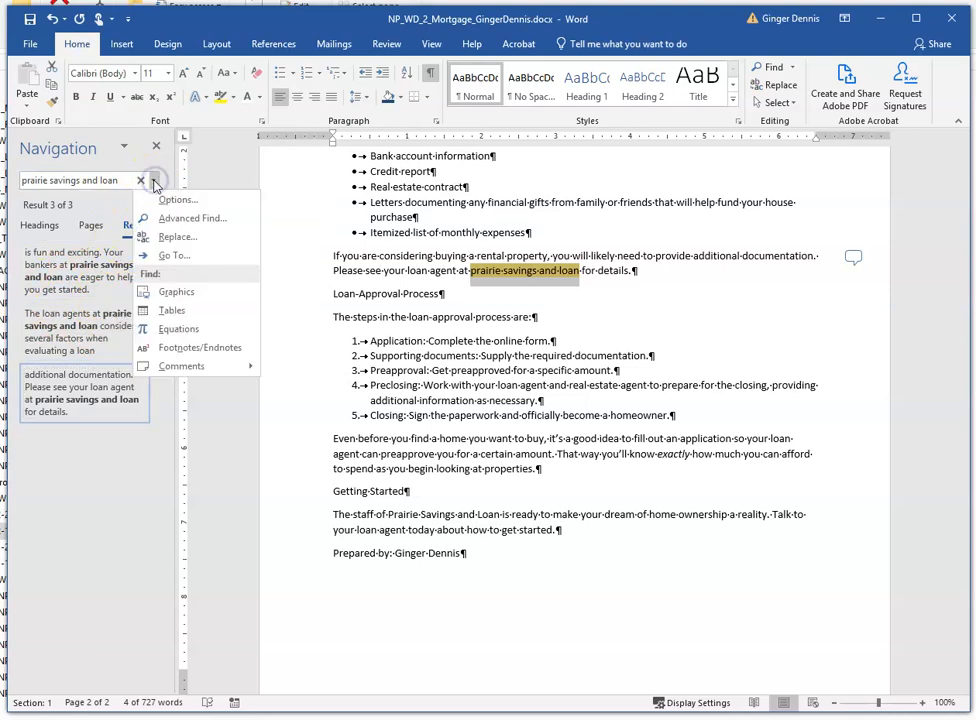
pyautogui.click(180, 241)
pyautogui.moveTo(545, 70); pyautogui.dragTo(436, 194)
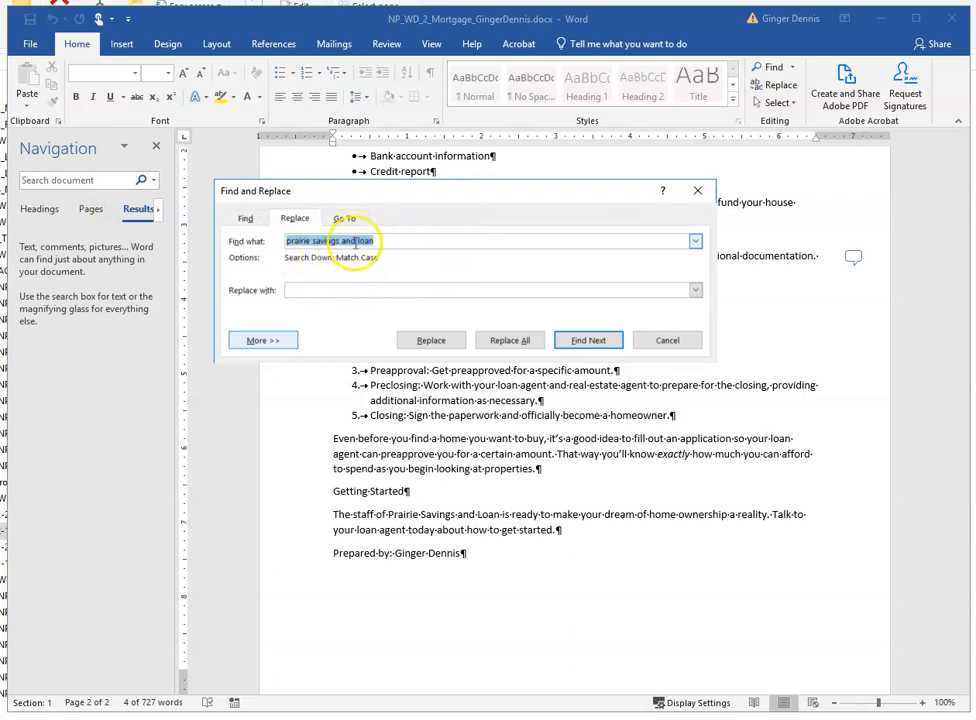
pyautogui.click(340, 290)
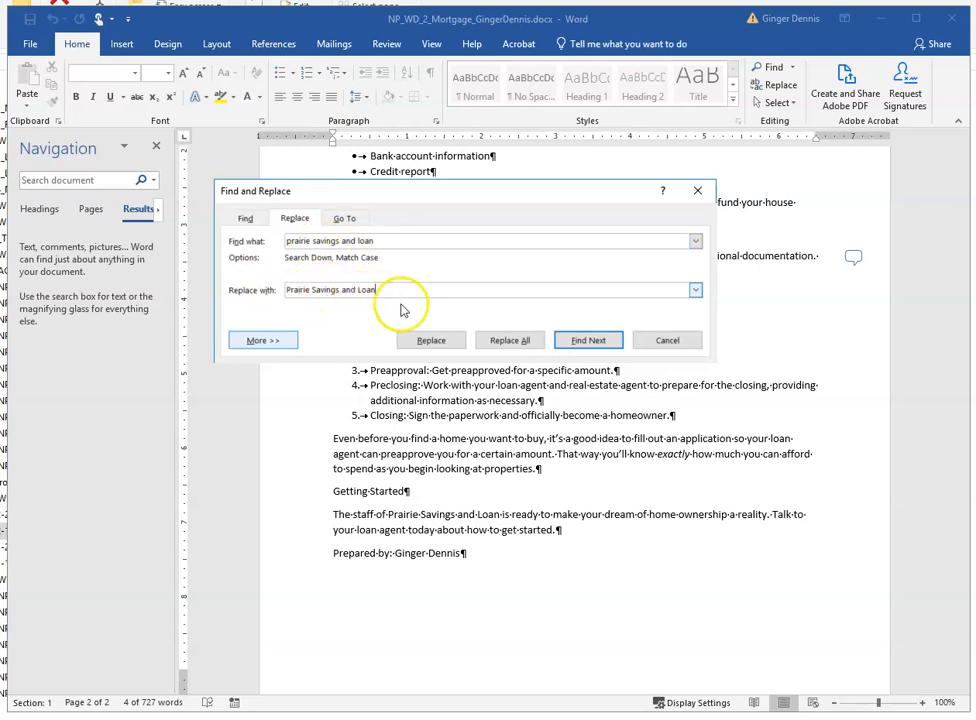
pyautogui.click(583, 341)
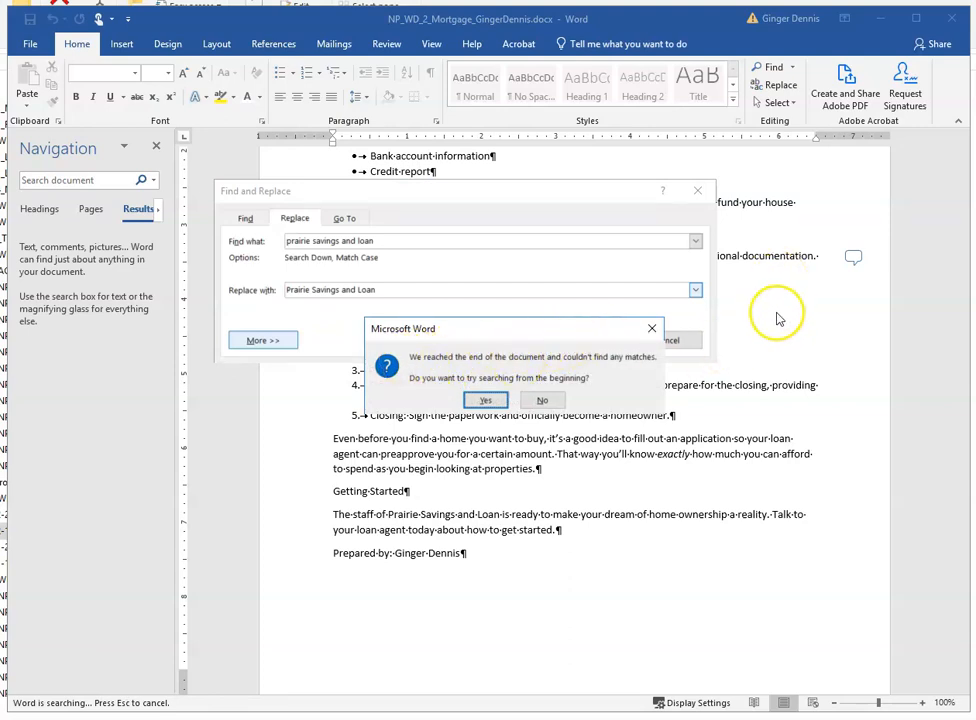
pyautogui.click(484, 401)
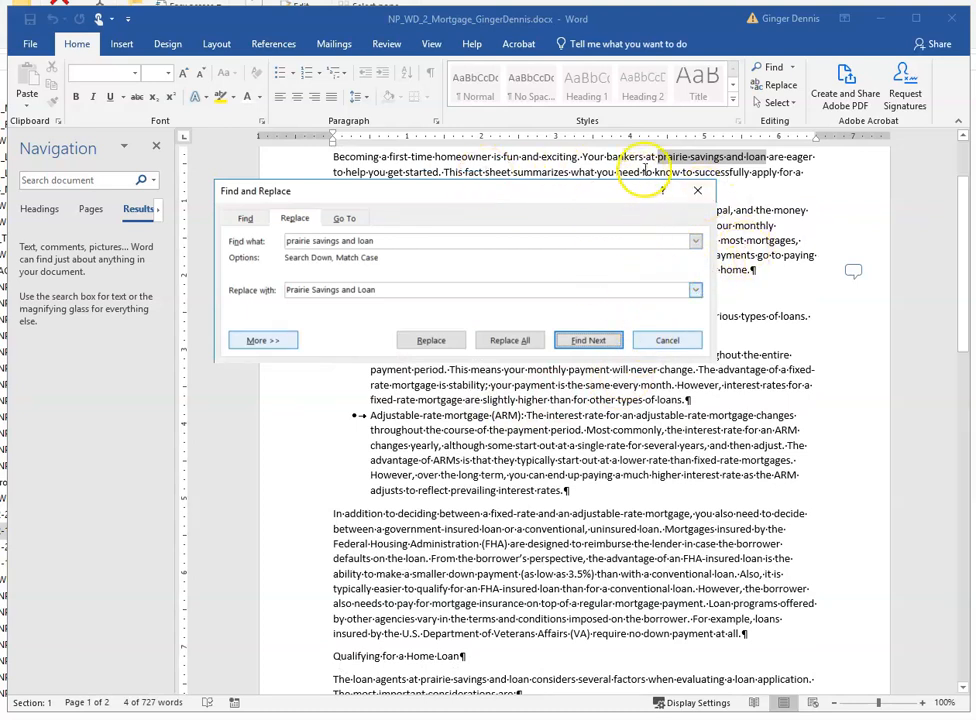
pyautogui.click(431, 341)
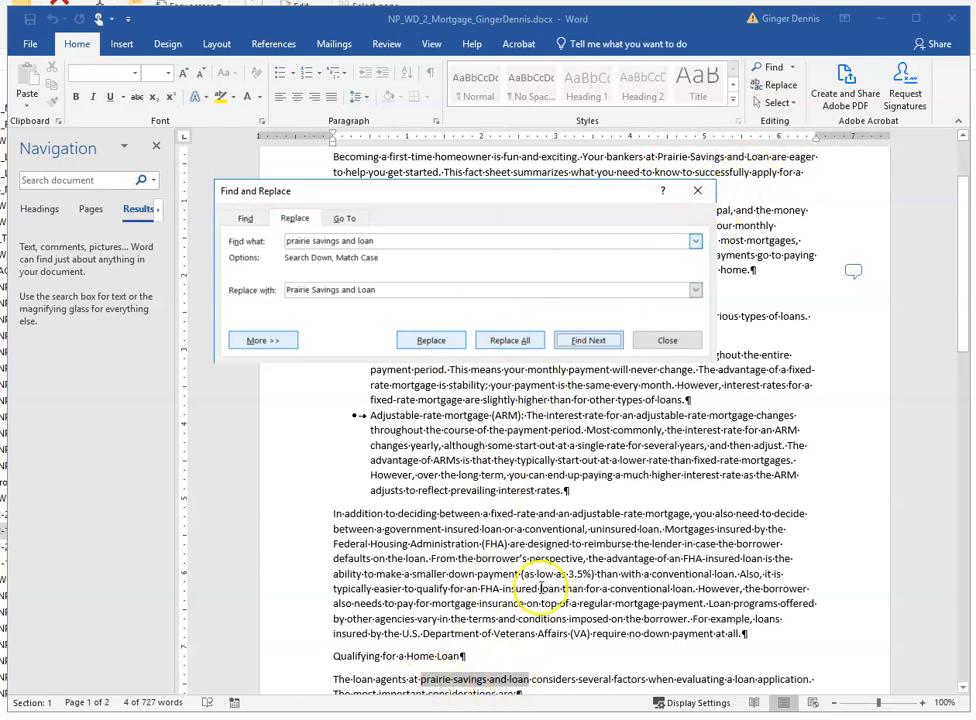
pyautogui.click(434, 342)
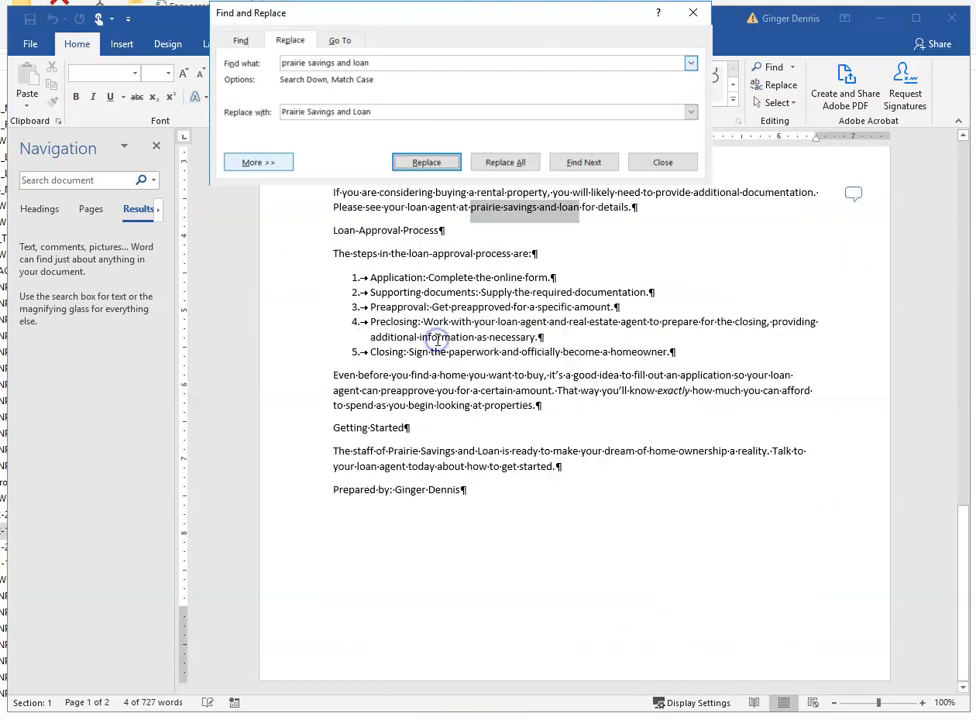
pyautogui.click(424, 164)
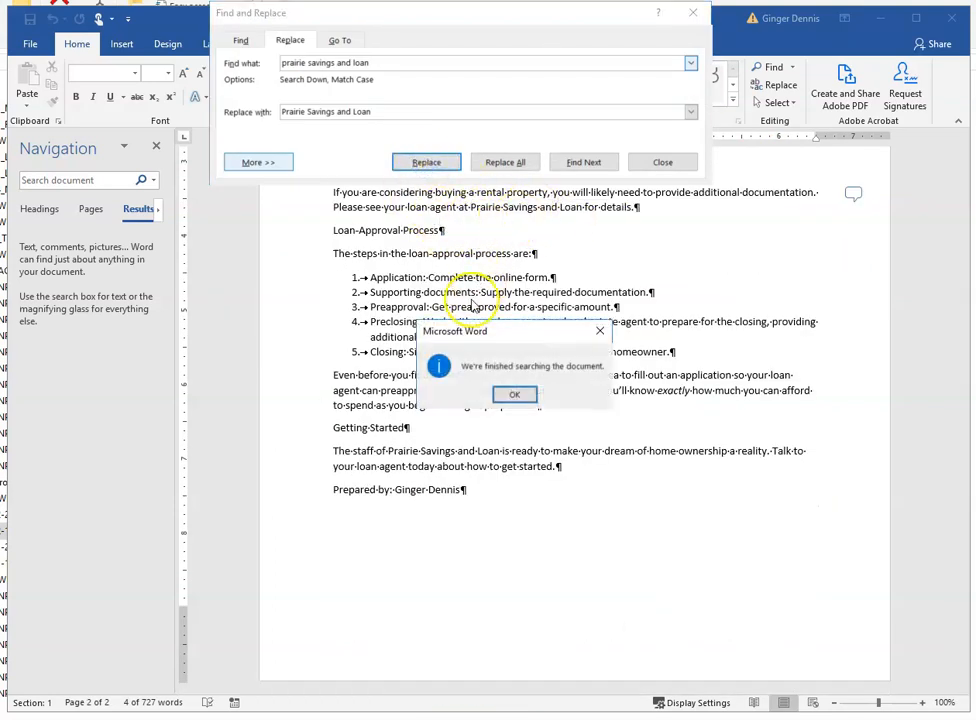
pyautogui.click(512, 397)
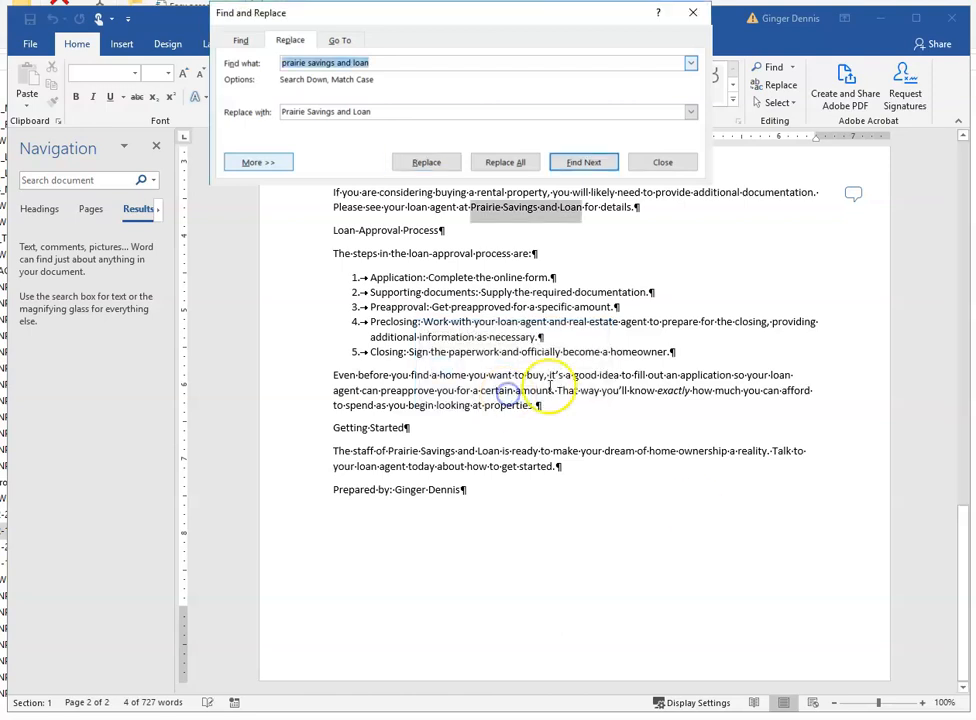
pyautogui.click(680, 162)
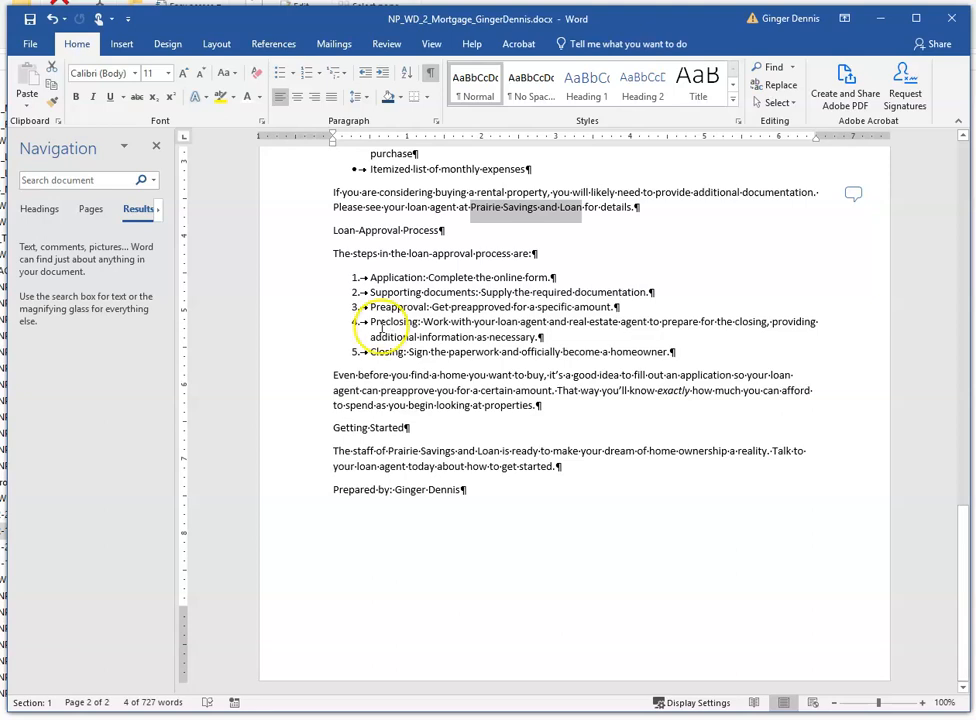
# - Apply the Title style to the document's first line and center it
pyautogui.click(380, 326)
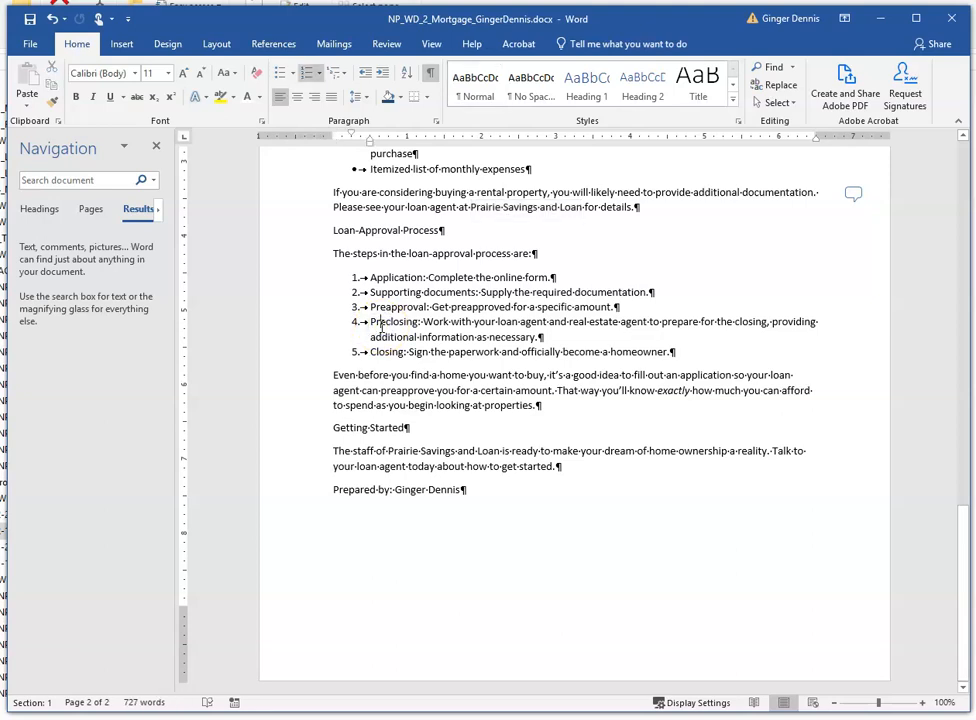
pyautogui.hotkey('ctrl', 'Home')
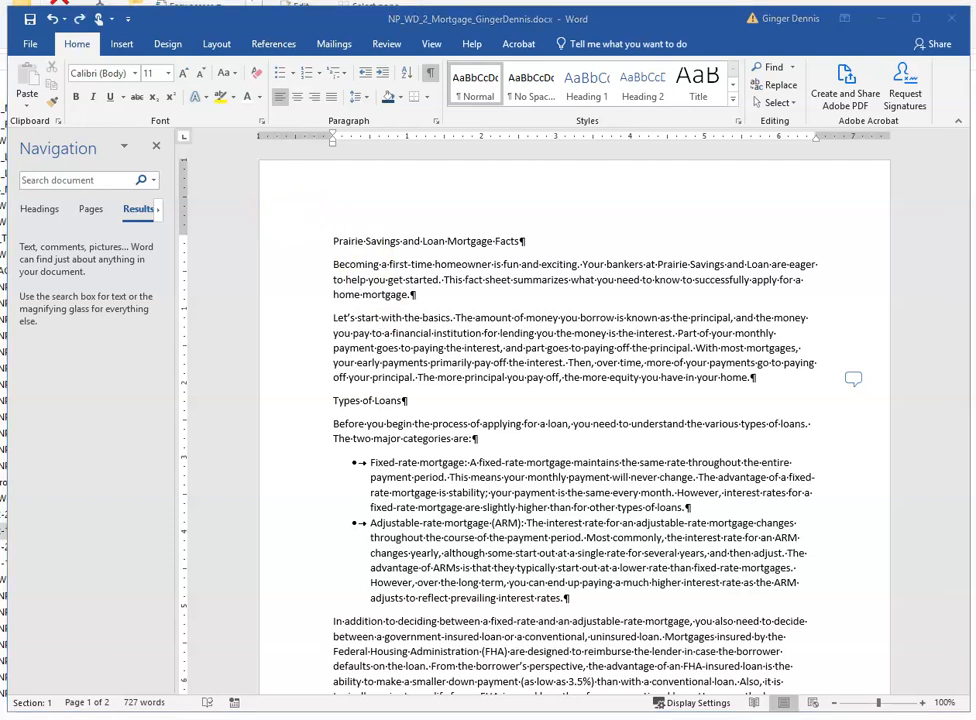
pyautogui.click(335, 242)
pyautogui.click(302, 244)
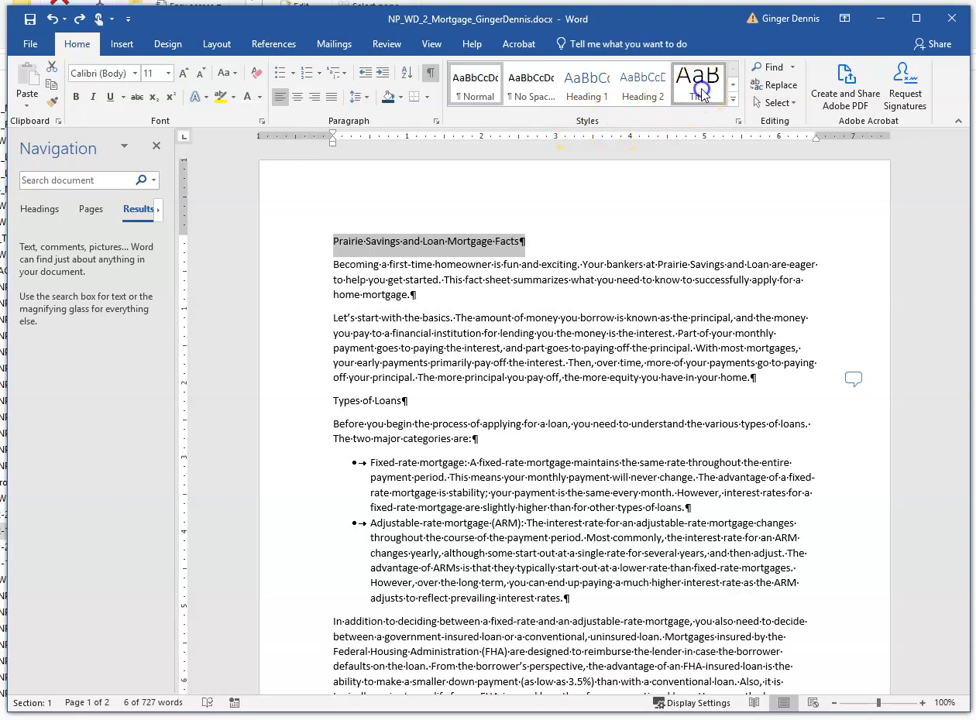
pyautogui.click(700, 92)
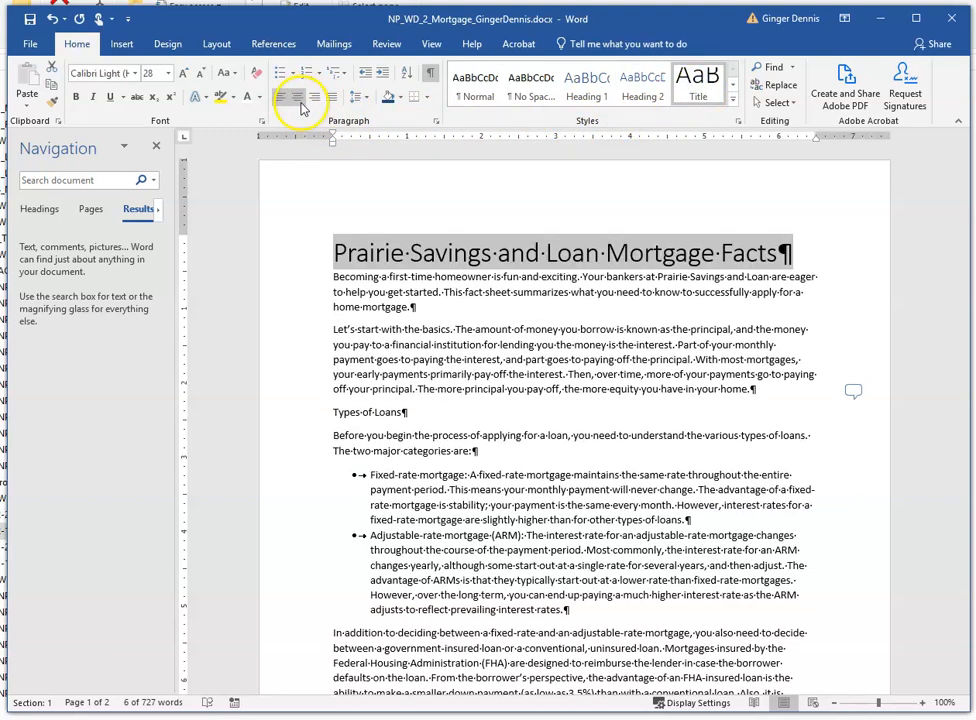
pyautogui.click(298, 97)
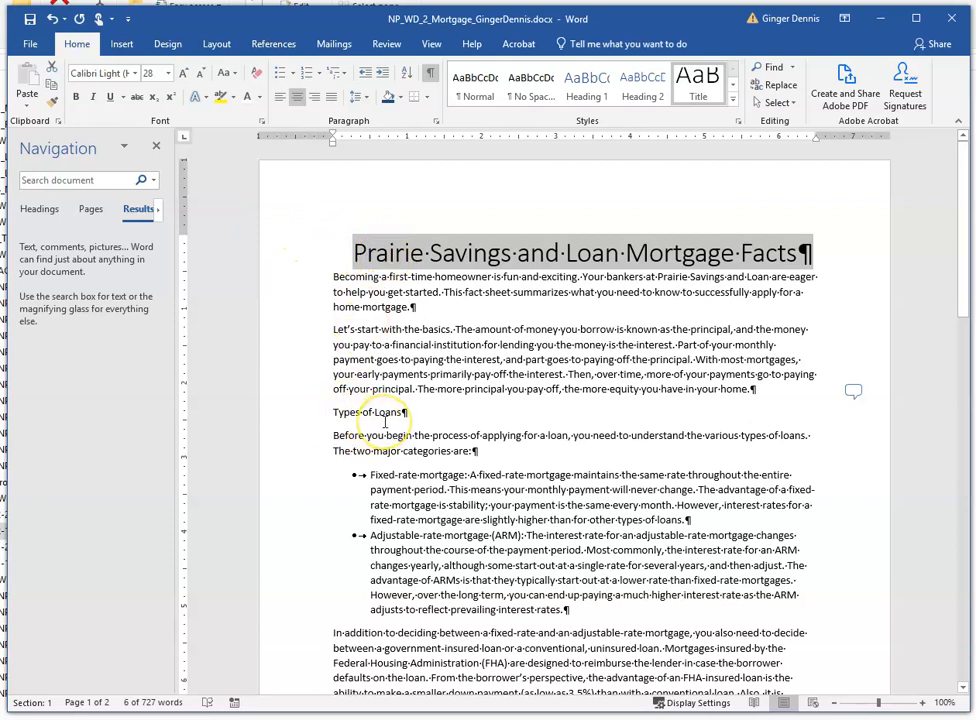
# - Apply the Heading 1 style to the "Types of Loans" and "Qualifying for a Home Loan" headings
pyautogui.click(300, 420)
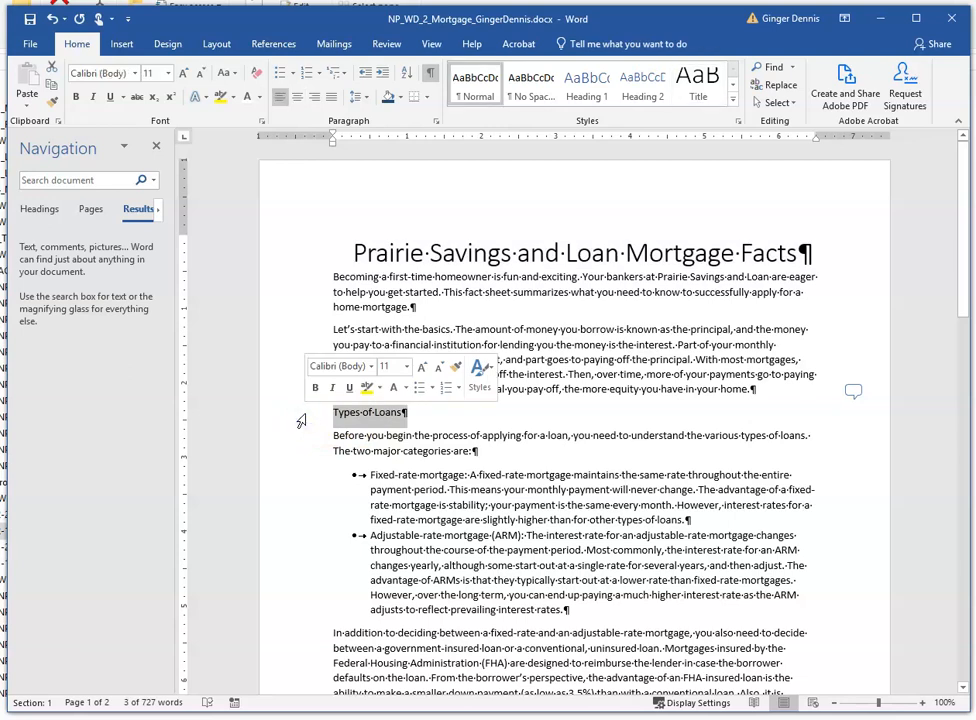
pyautogui.click(592, 88)
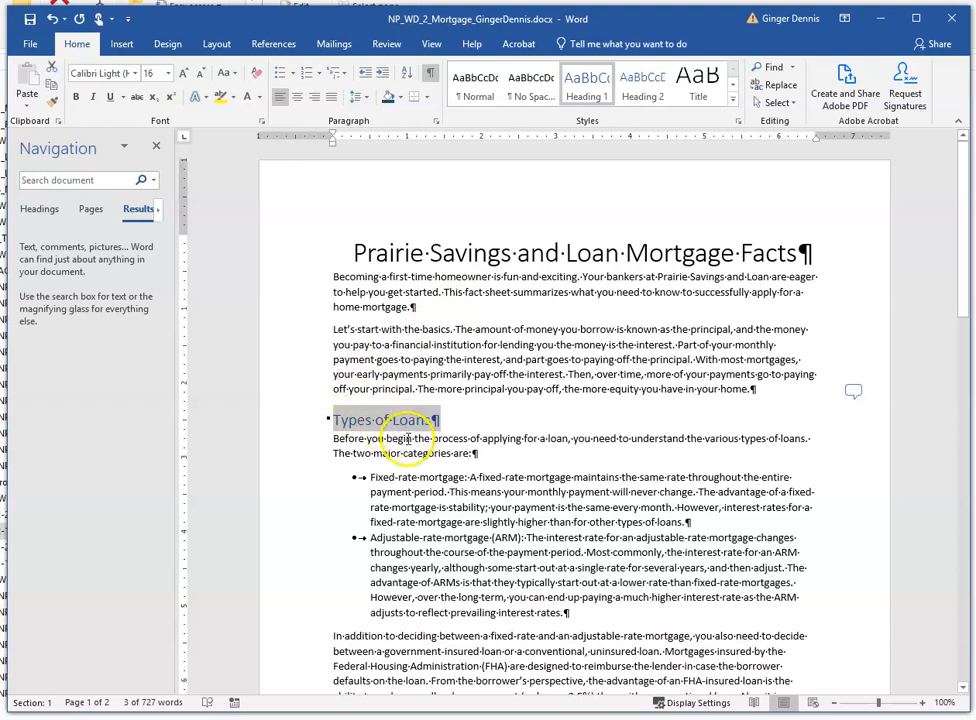
pyautogui.click(390, 438)
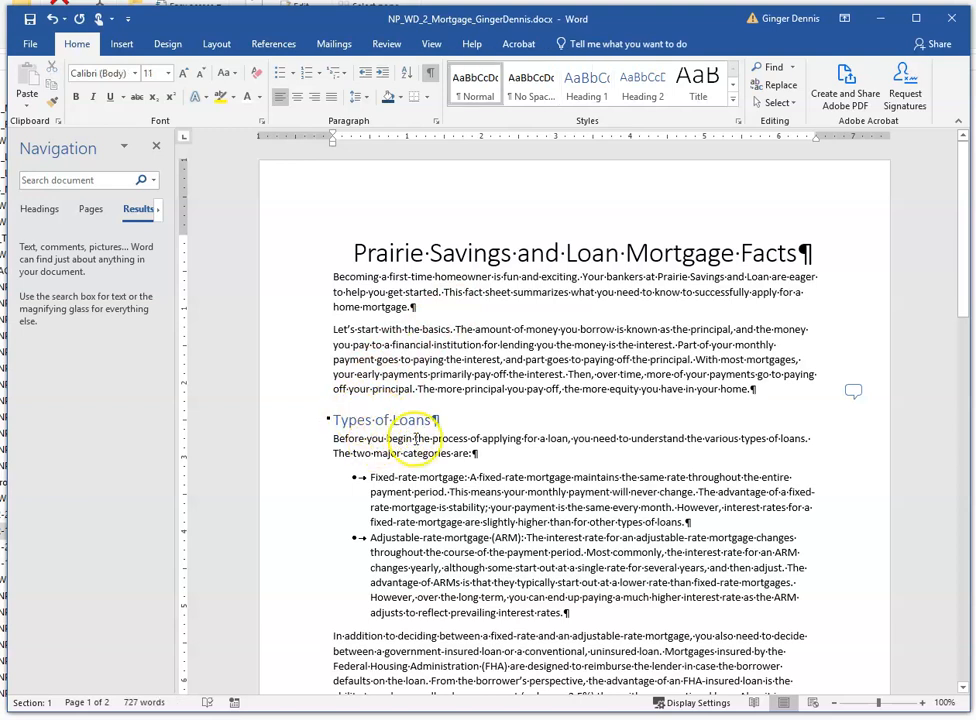
pyautogui.scroll(-8, 400, 440)
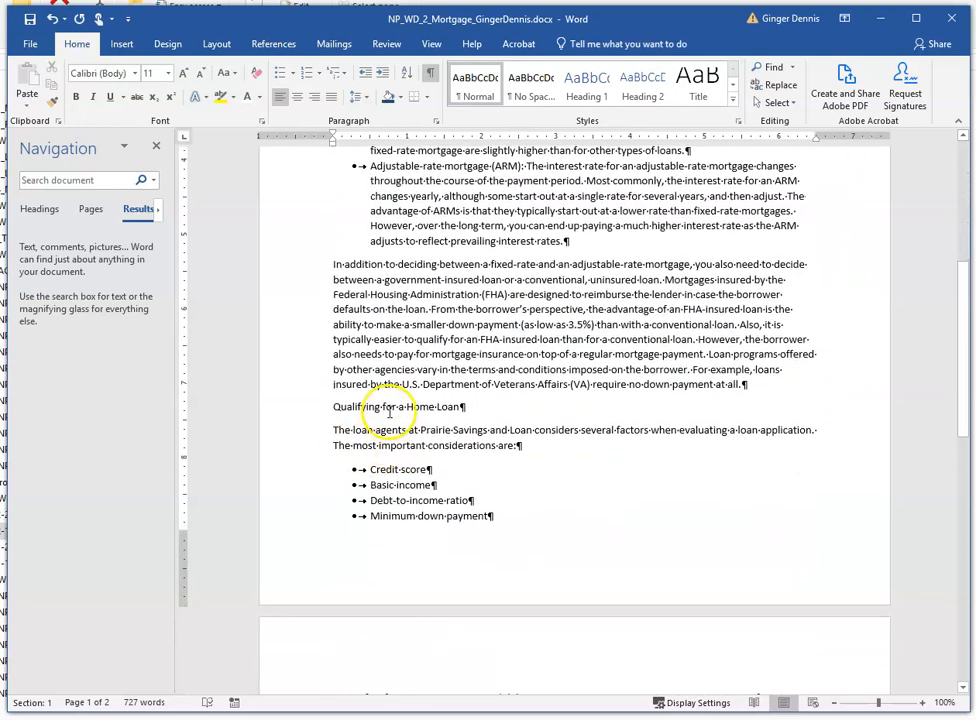
pyautogui.click(303, 414)
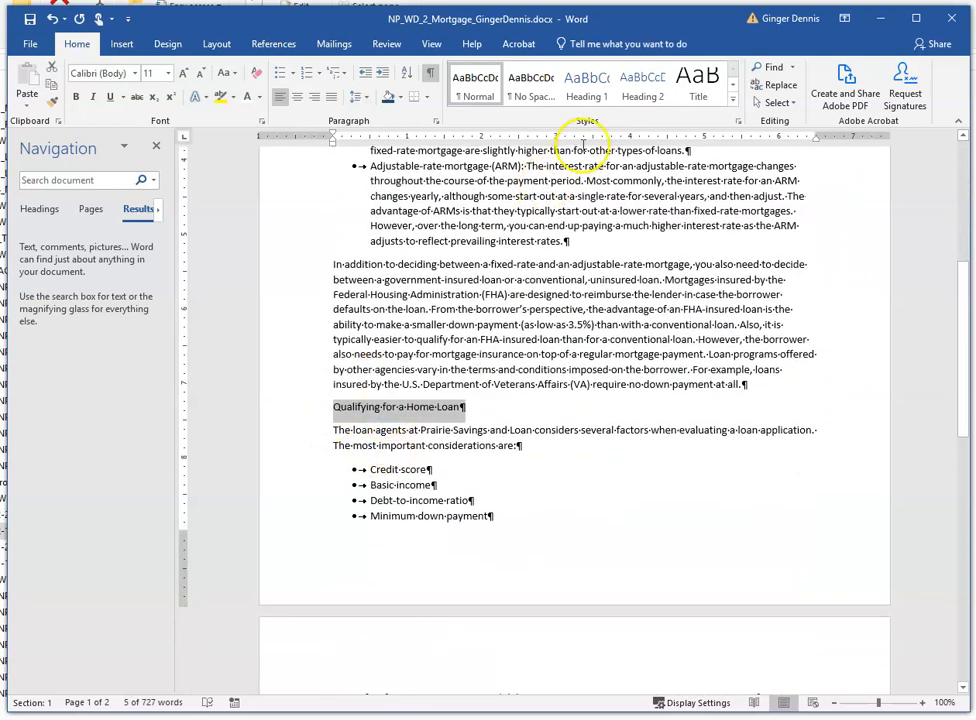
pyautogui.click(587, 85)
# - Apply the Heading 1 style to the "Loan Approval Process" and "Getting Started" headings
pyautogui.scroll(-5, 425, 417)
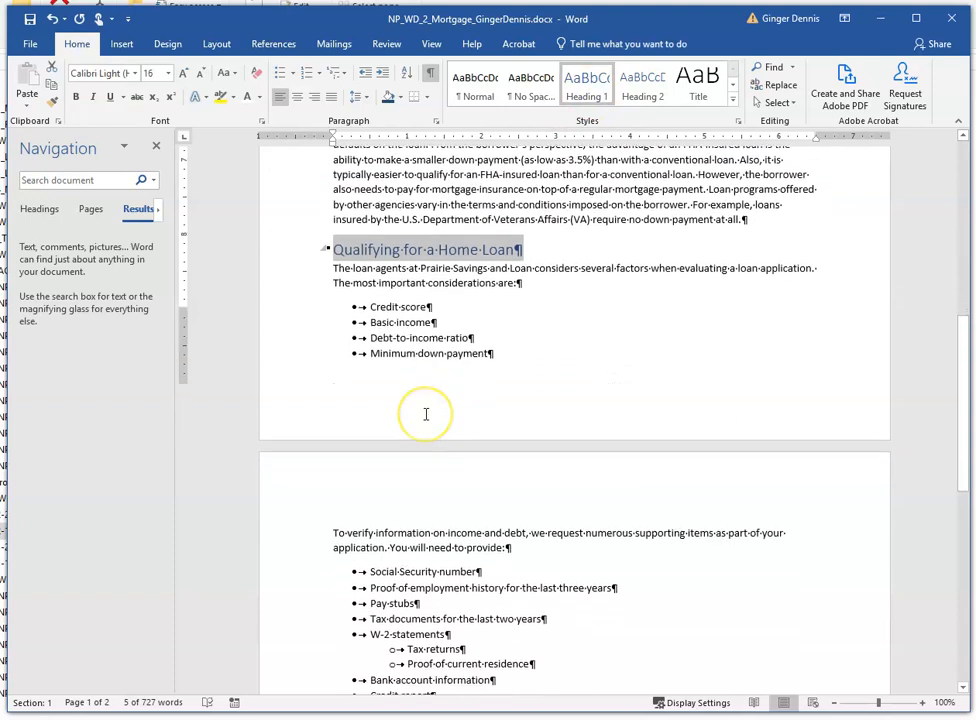
pyautogui.scroll(-2, 392, 438)
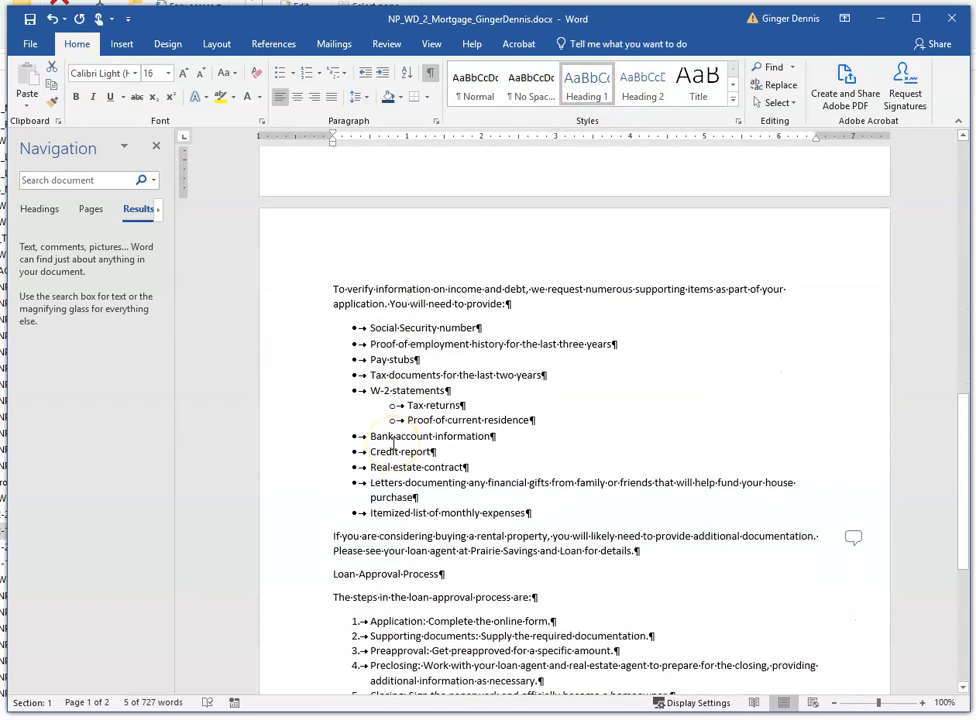
pyautogui.scroll(-2, 393, 444)
pyautogui.click(293, 500)
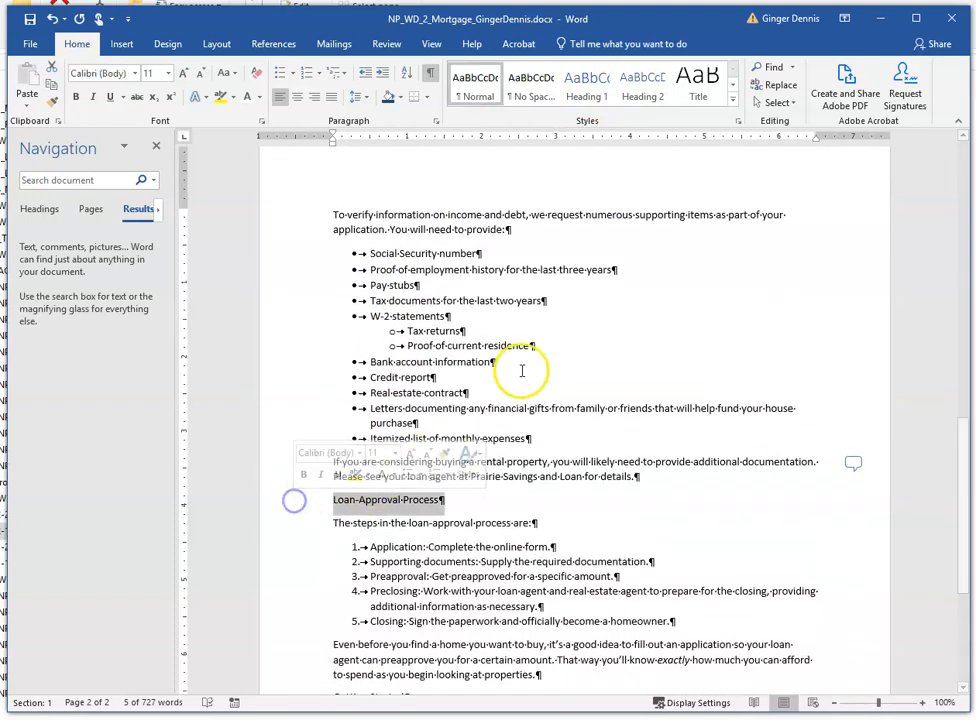
pyautogui.click(587, 85)
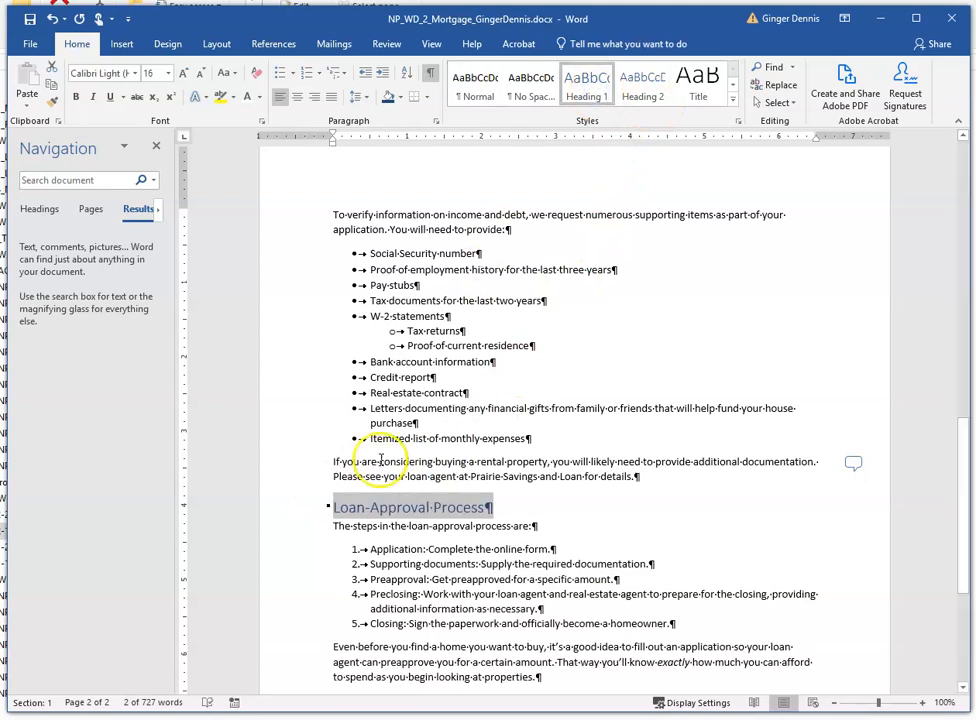
pyautogui.scroll(-5, 338, 556)
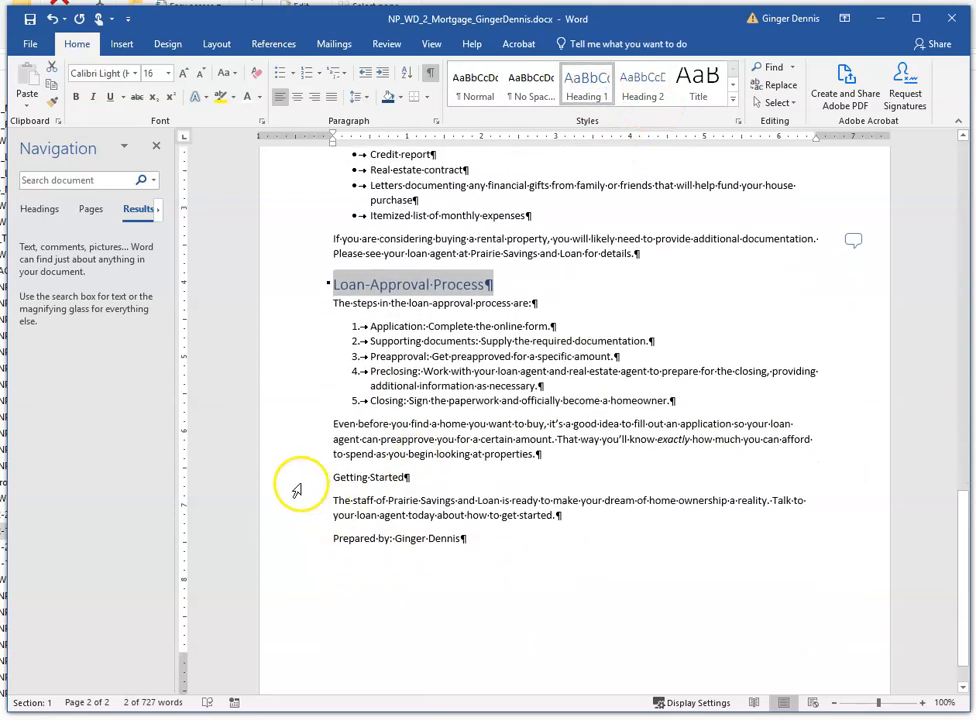
pyautogui.click(300, 482)
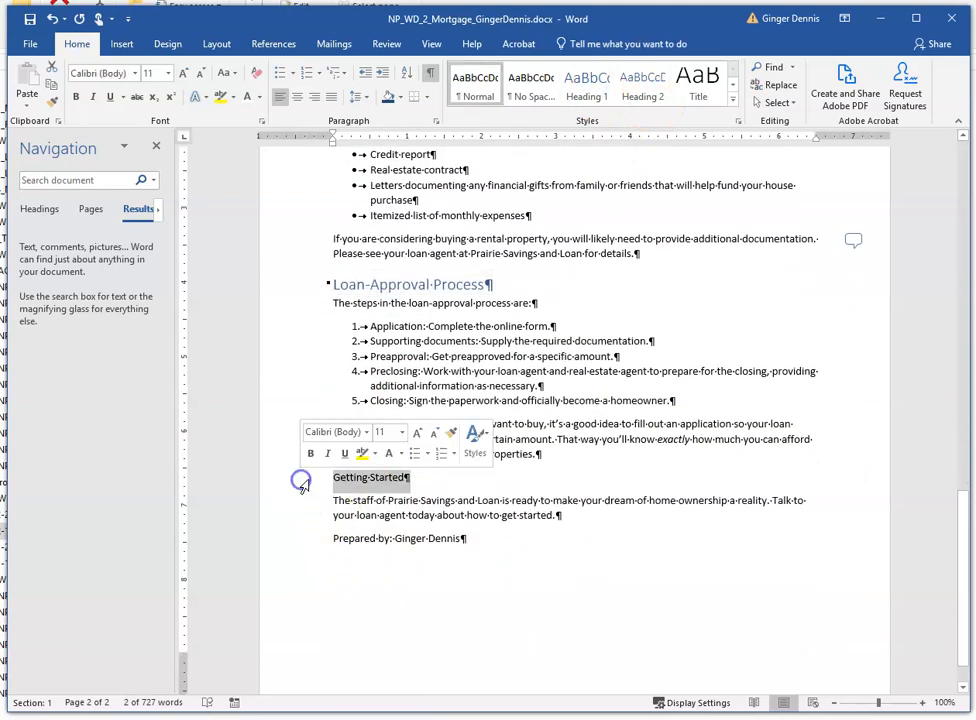
pyautogui.click(587, 88)
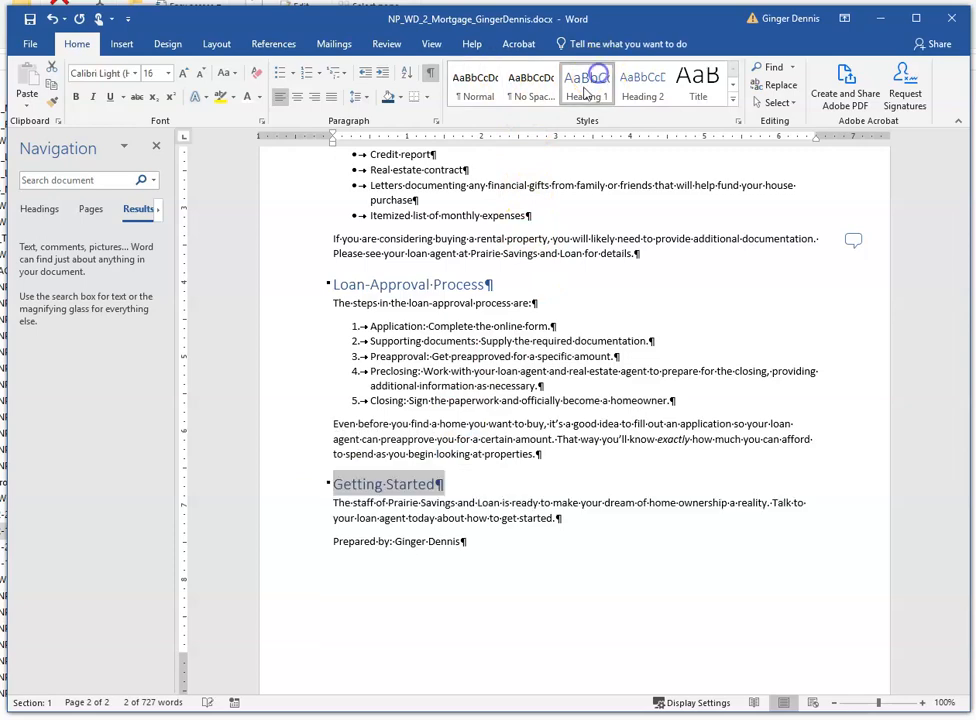
# - Close the Navigation pane
pyautogui.click(155, 146)
pyautogui.scroll(5, 395, 350)
pyautogui.scroll(15, 388, 358)
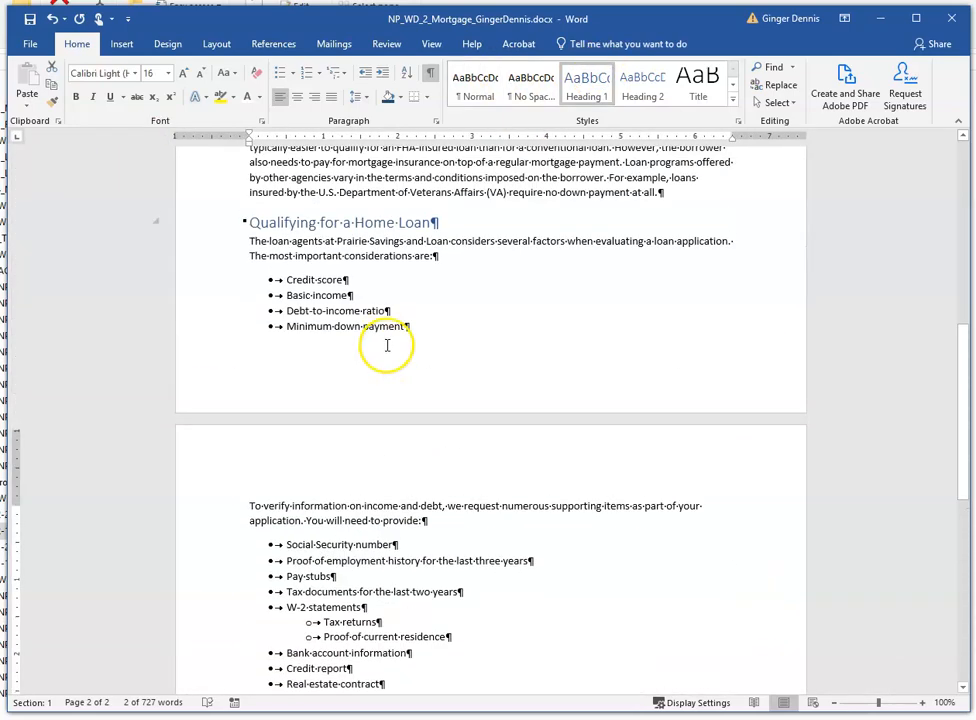